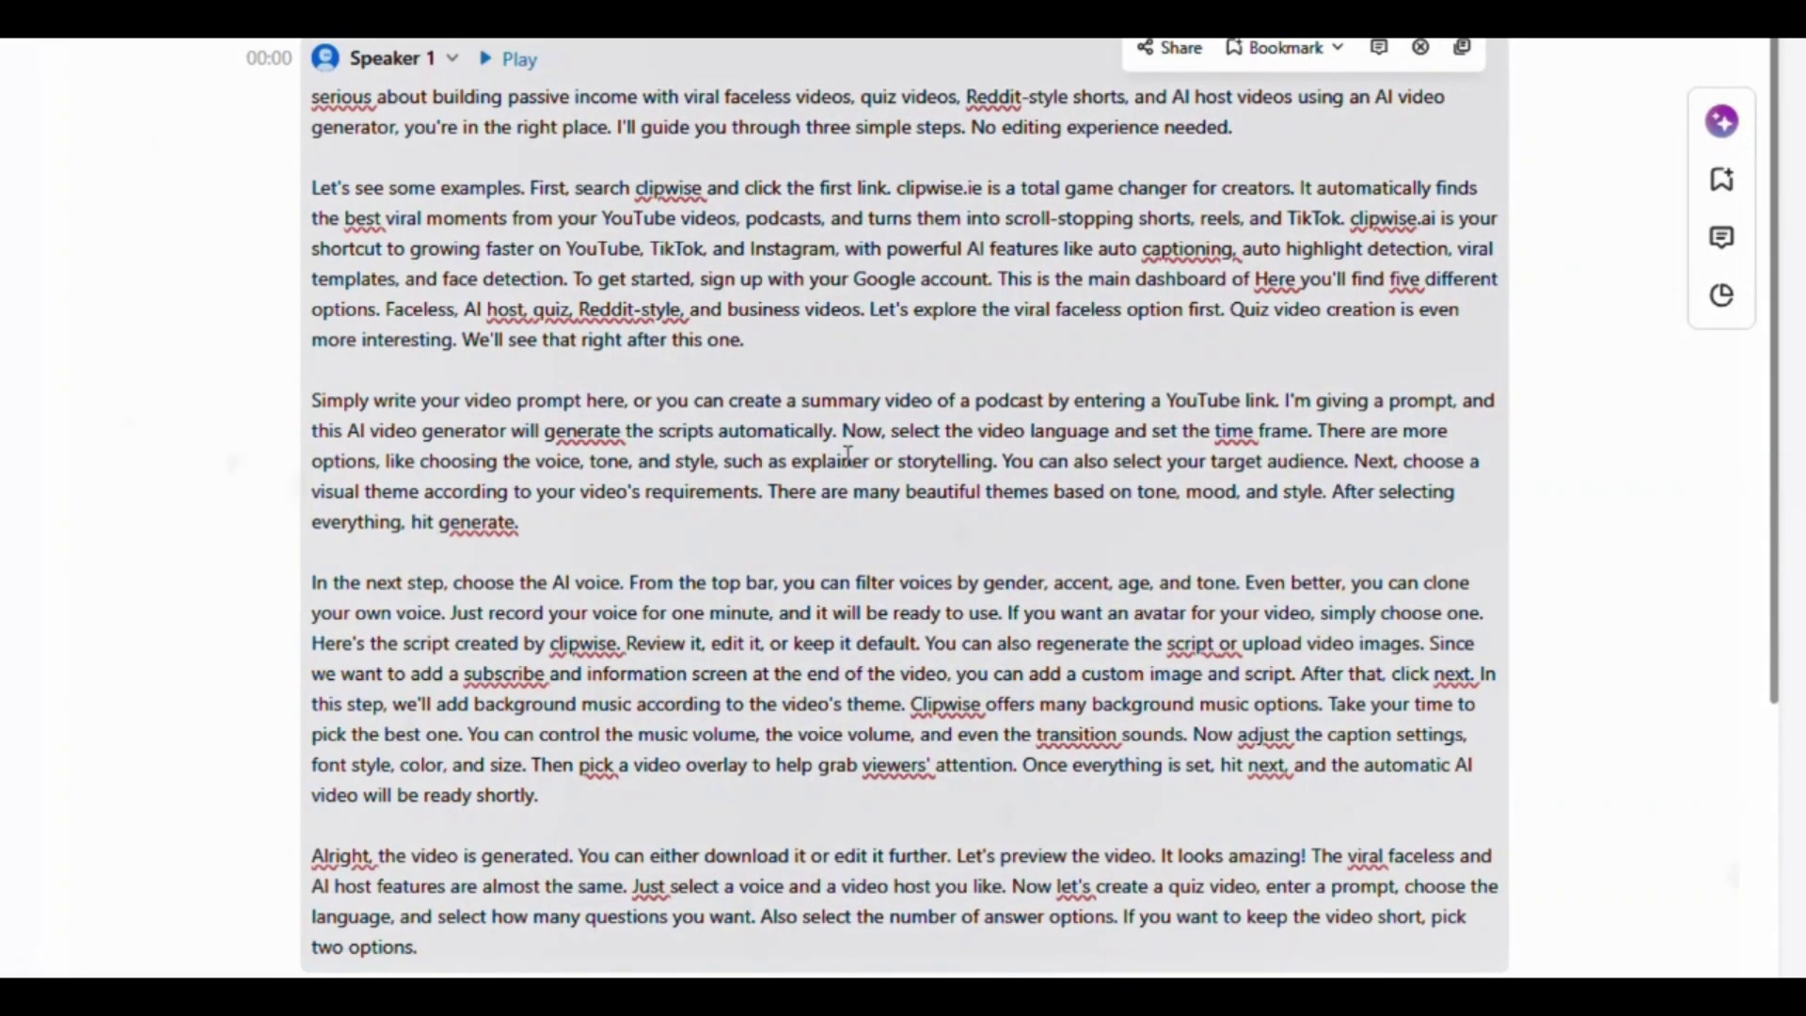
Send 'make a summary' to the AI chat, then request 'make a summary in english'.
scroll(945, 686, "down", 5)
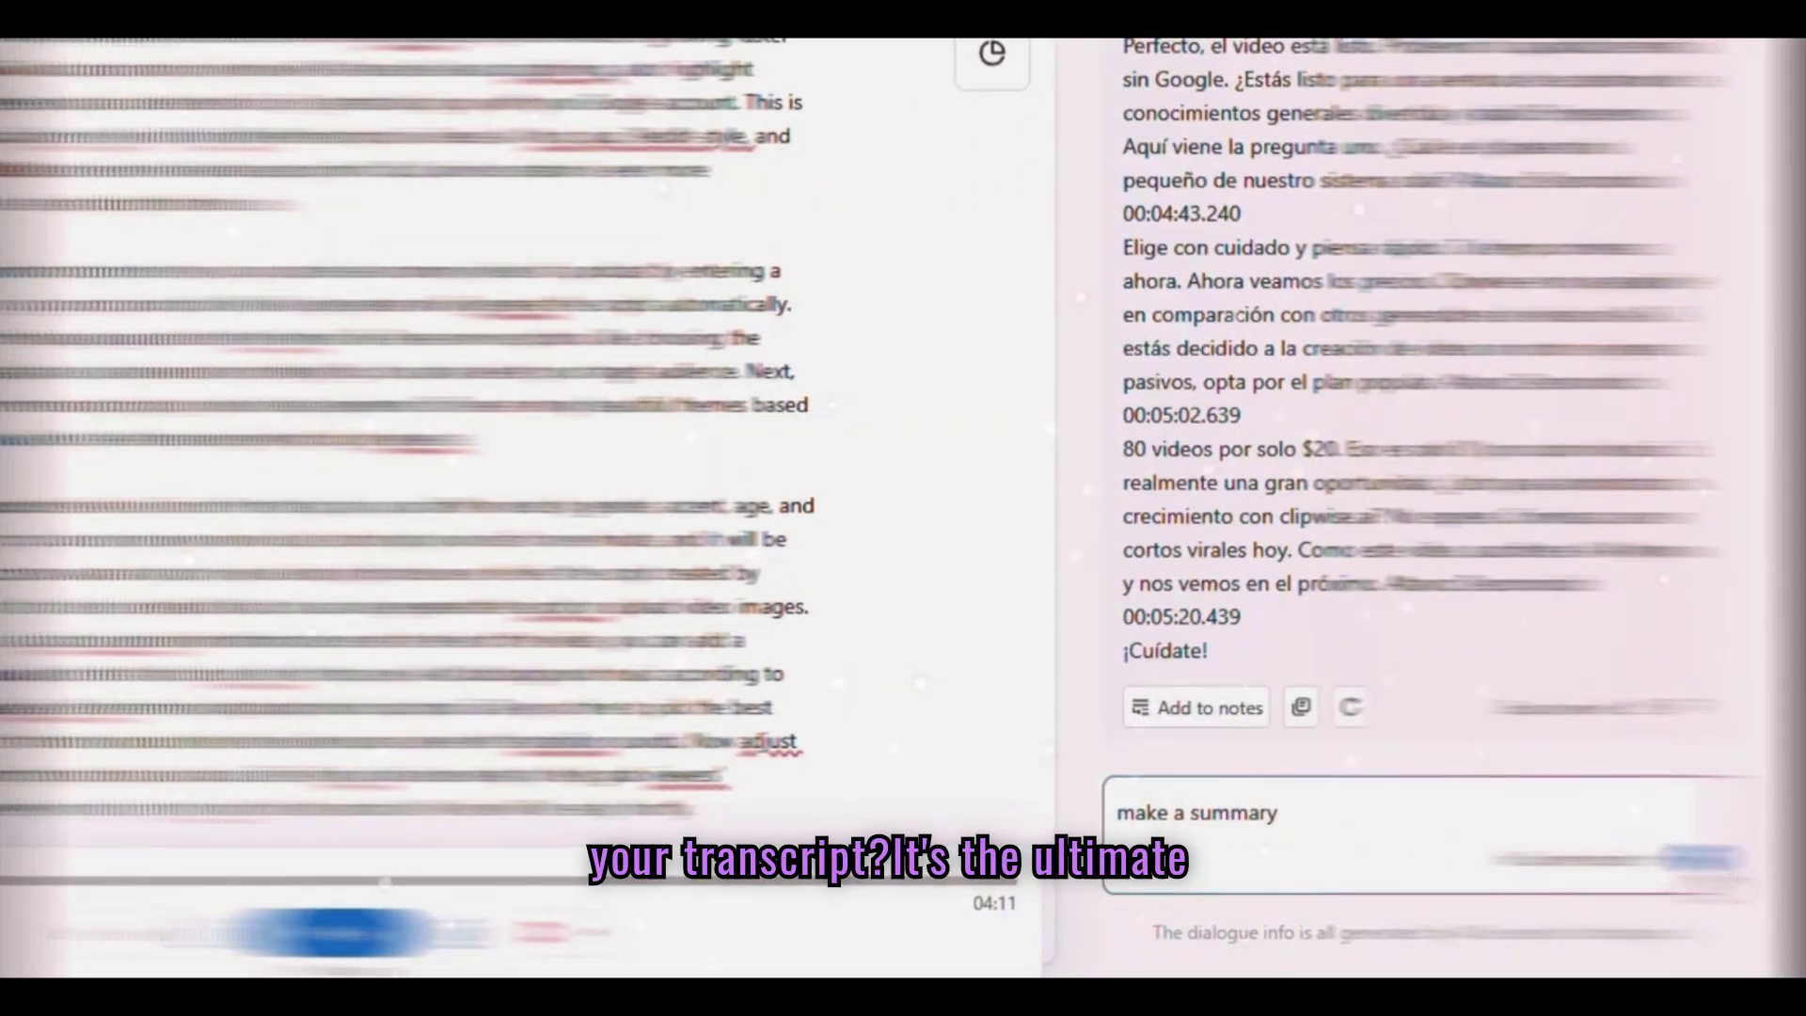
key("Return")
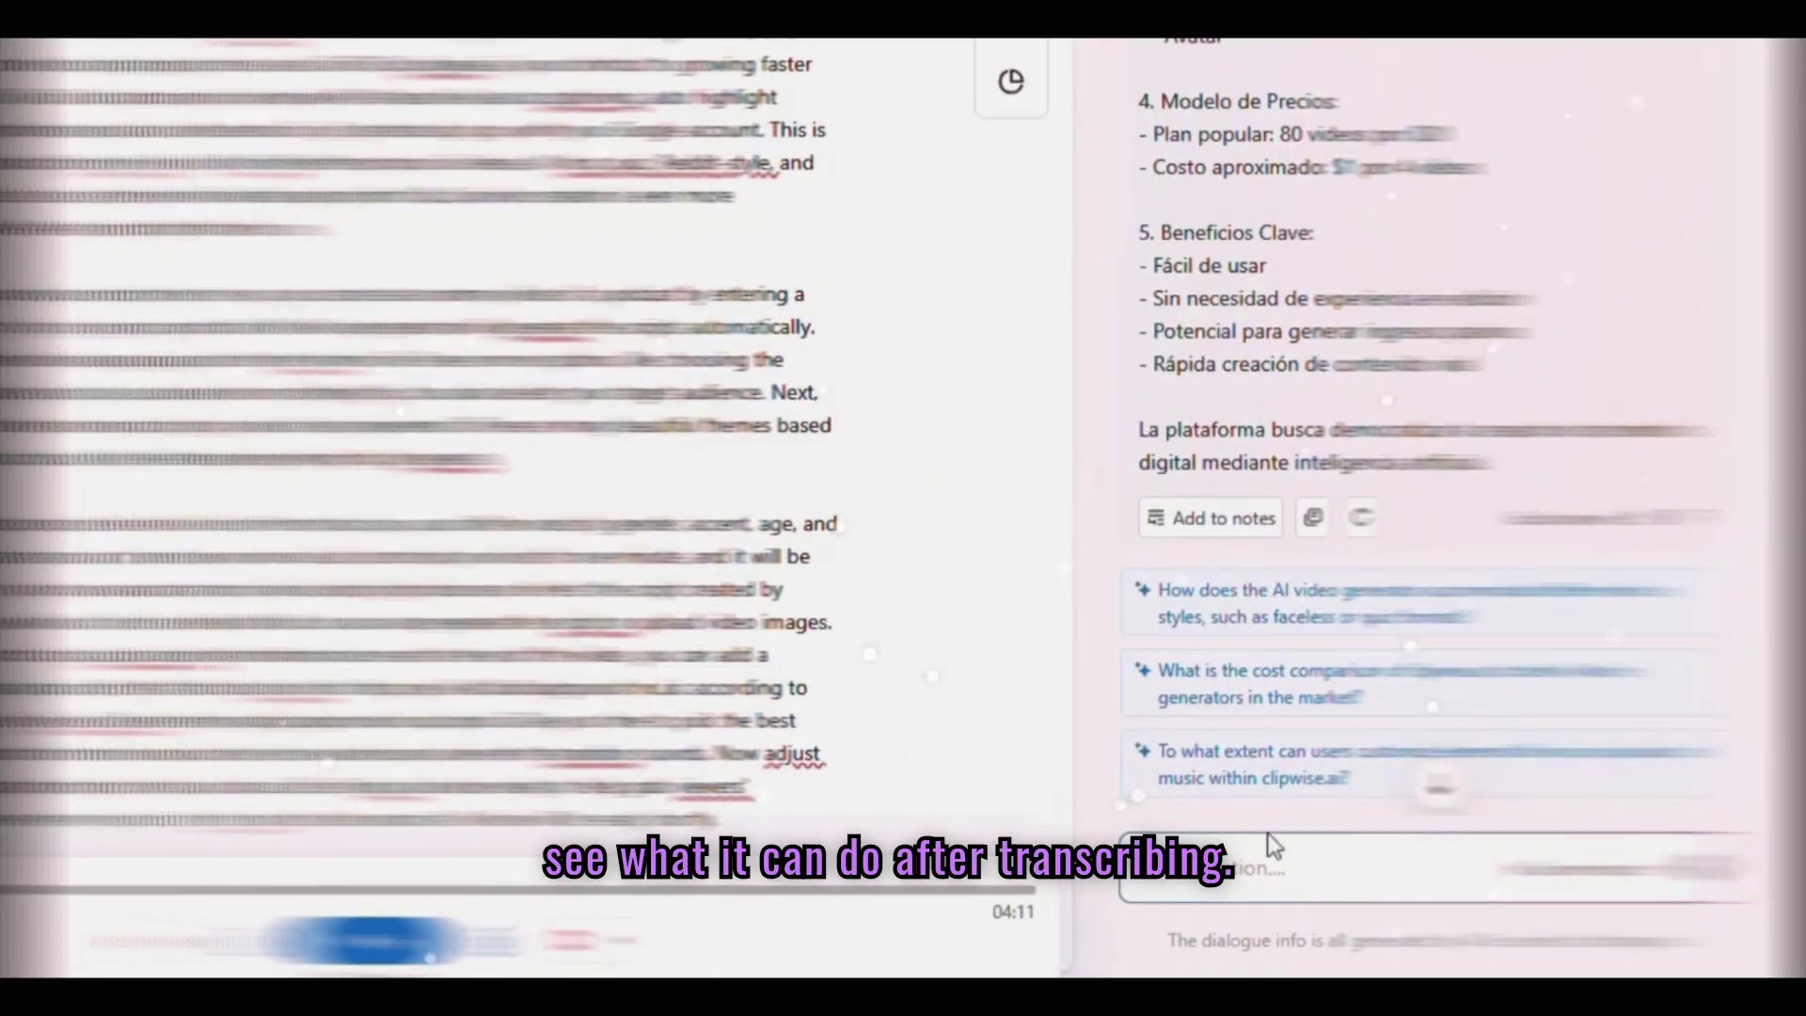
type("make a summary in english")
key("Return")
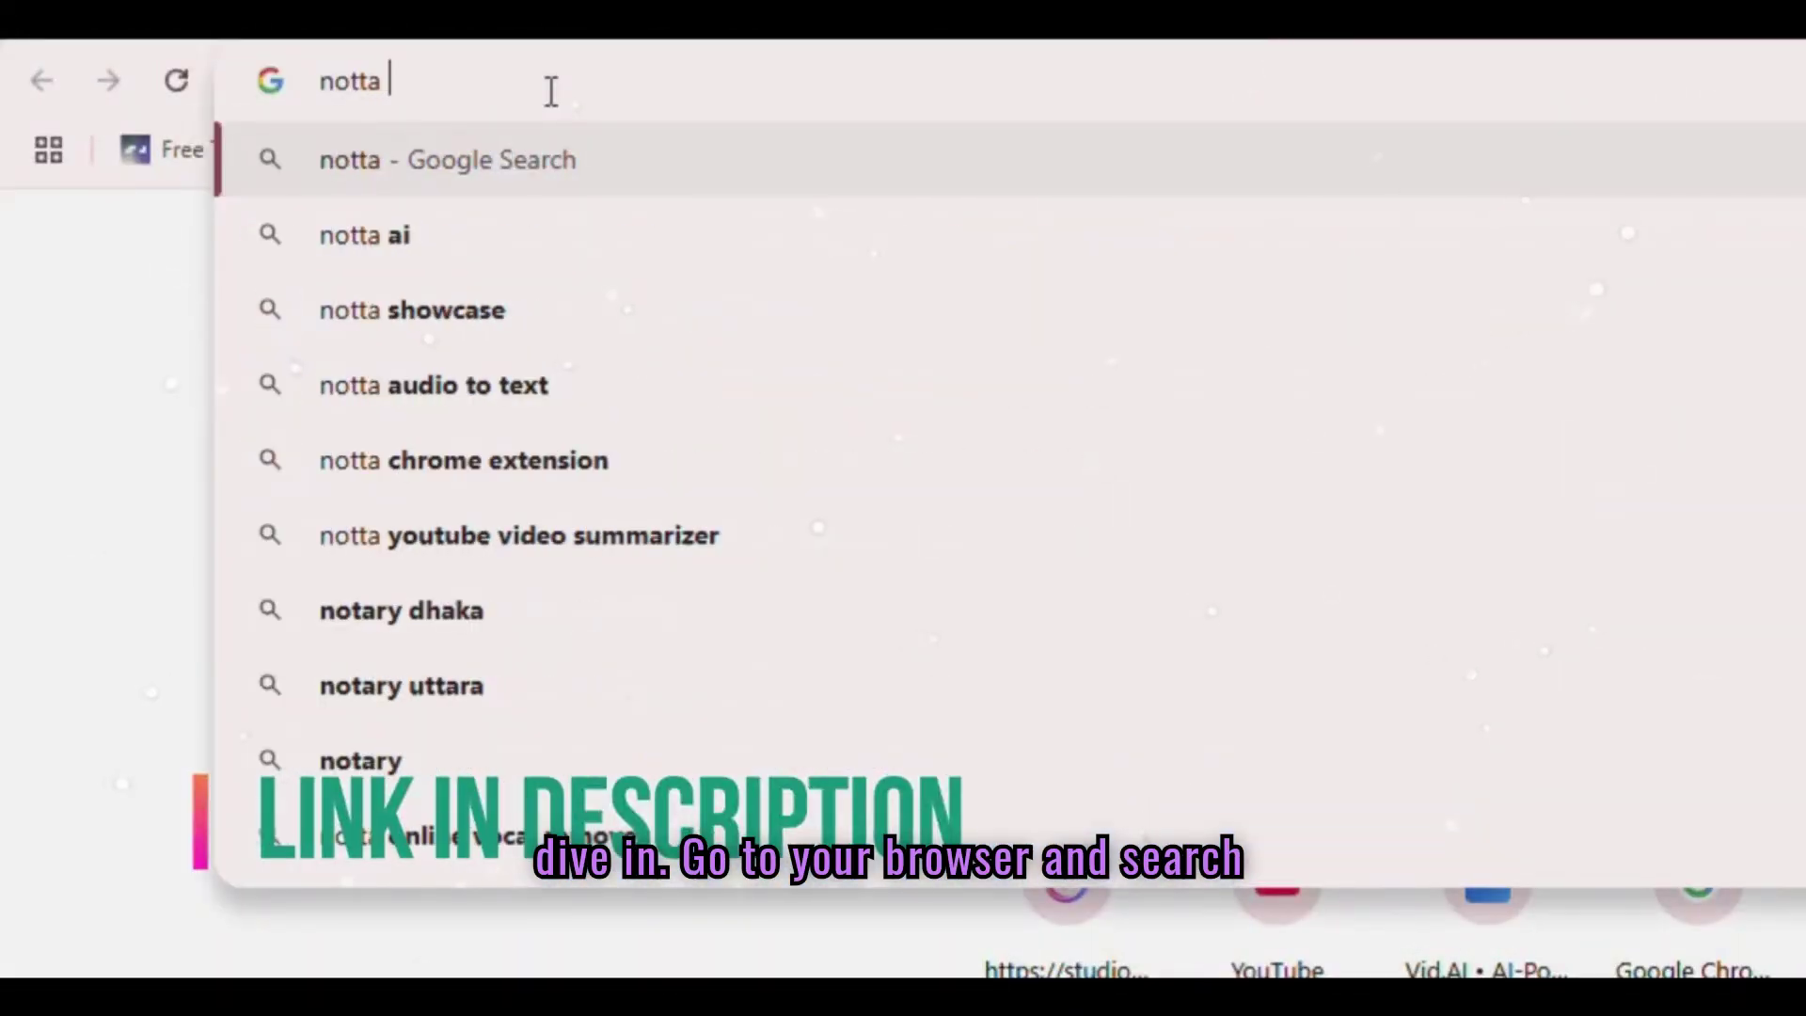
Search for 'notta ai' and open the Notta website from the results.
key("Return")
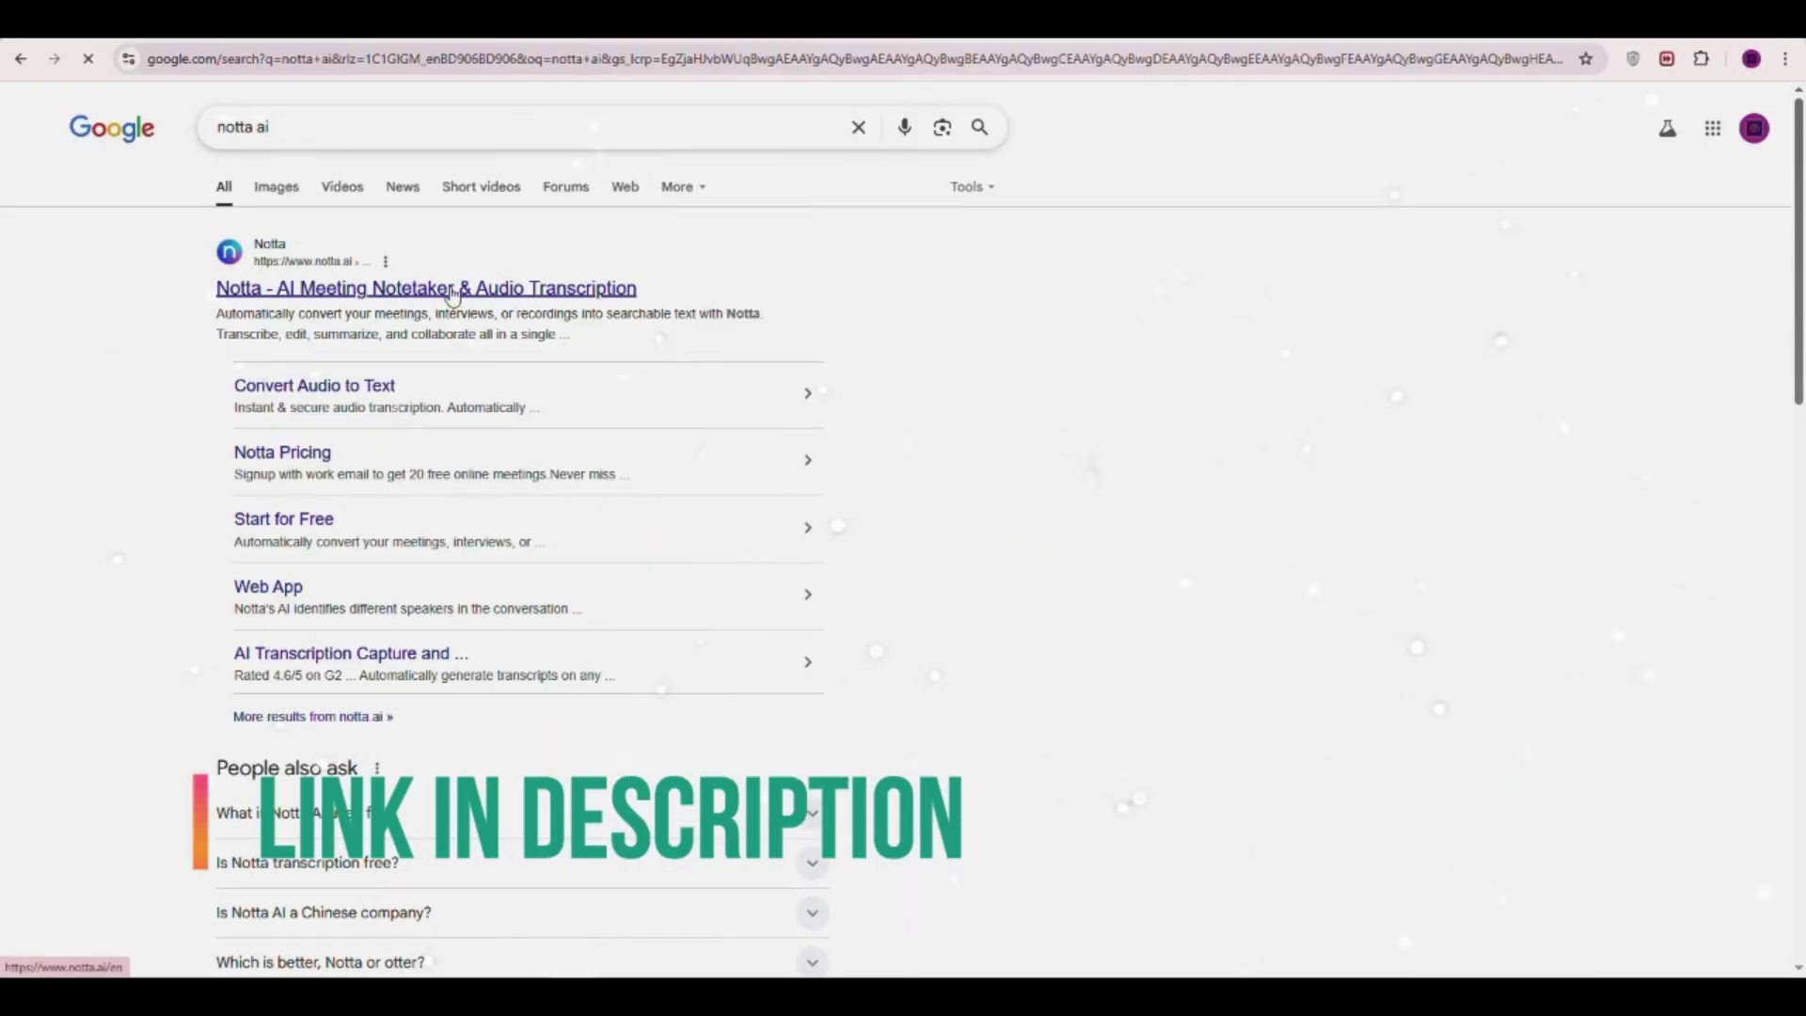
left_click(452, 293)
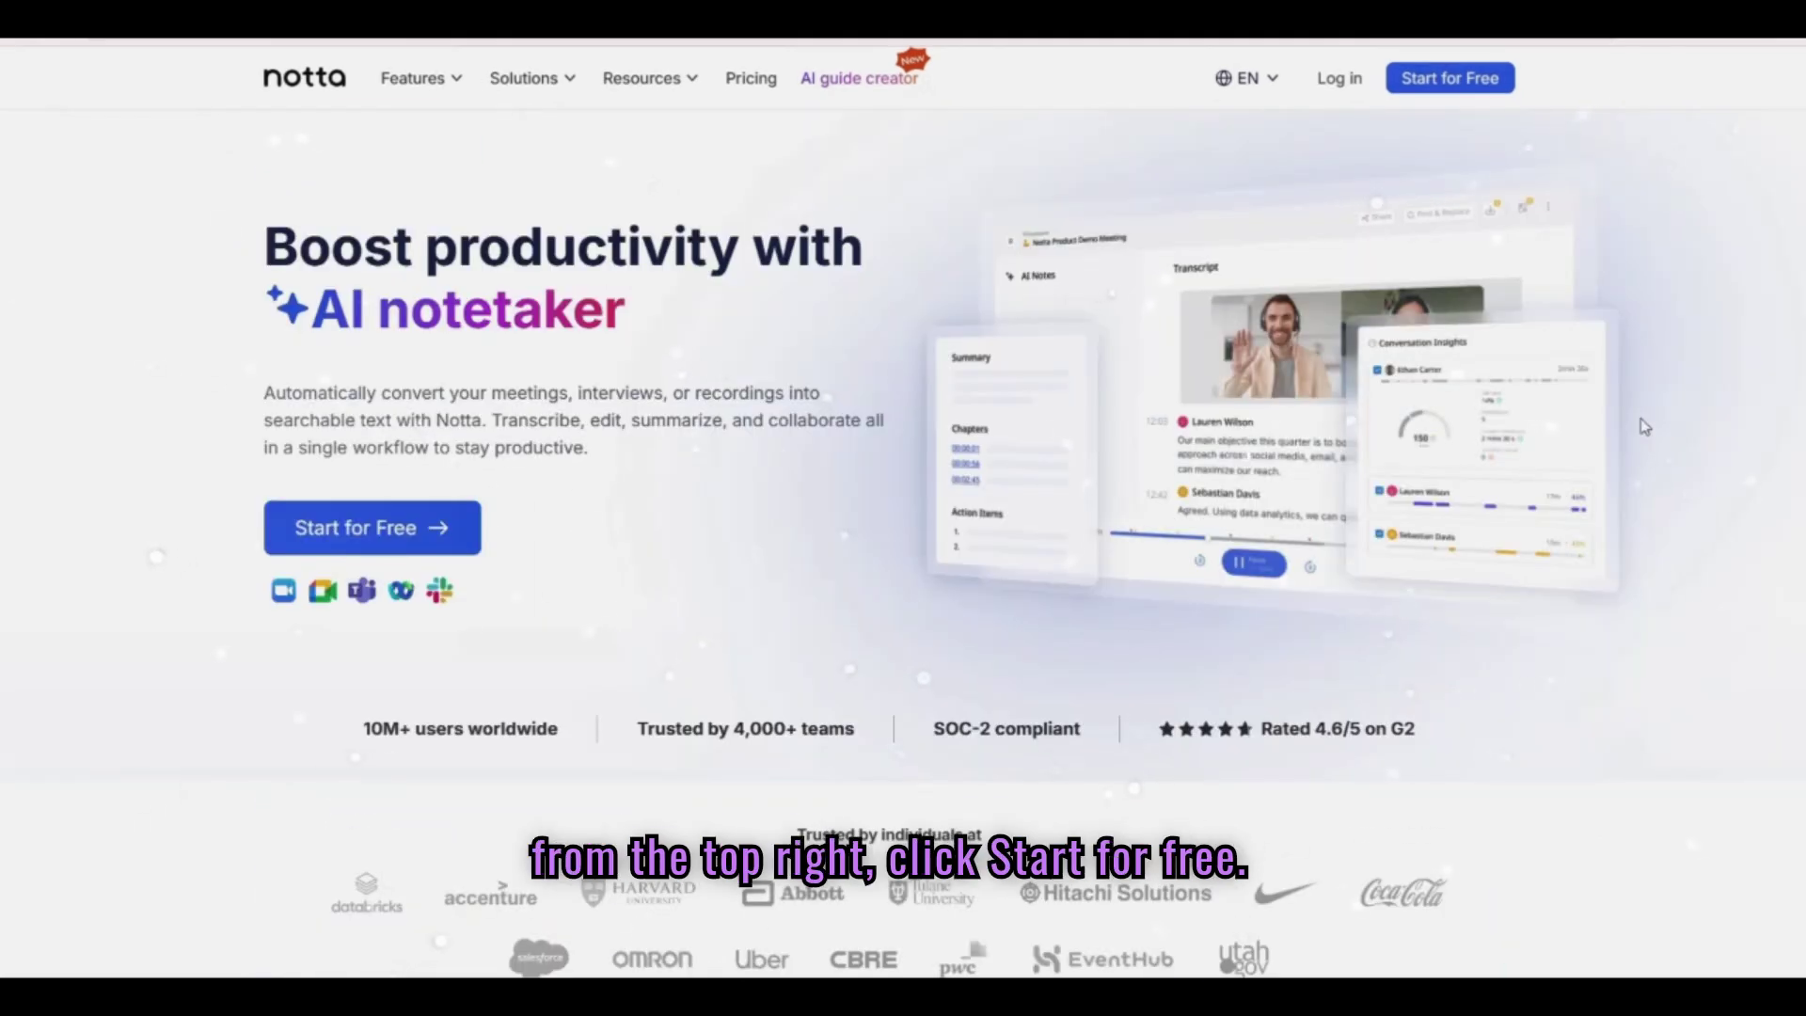
Sign up for Notta for free with a Google account.
left_click(1461, 86)
left_click(428, 393)
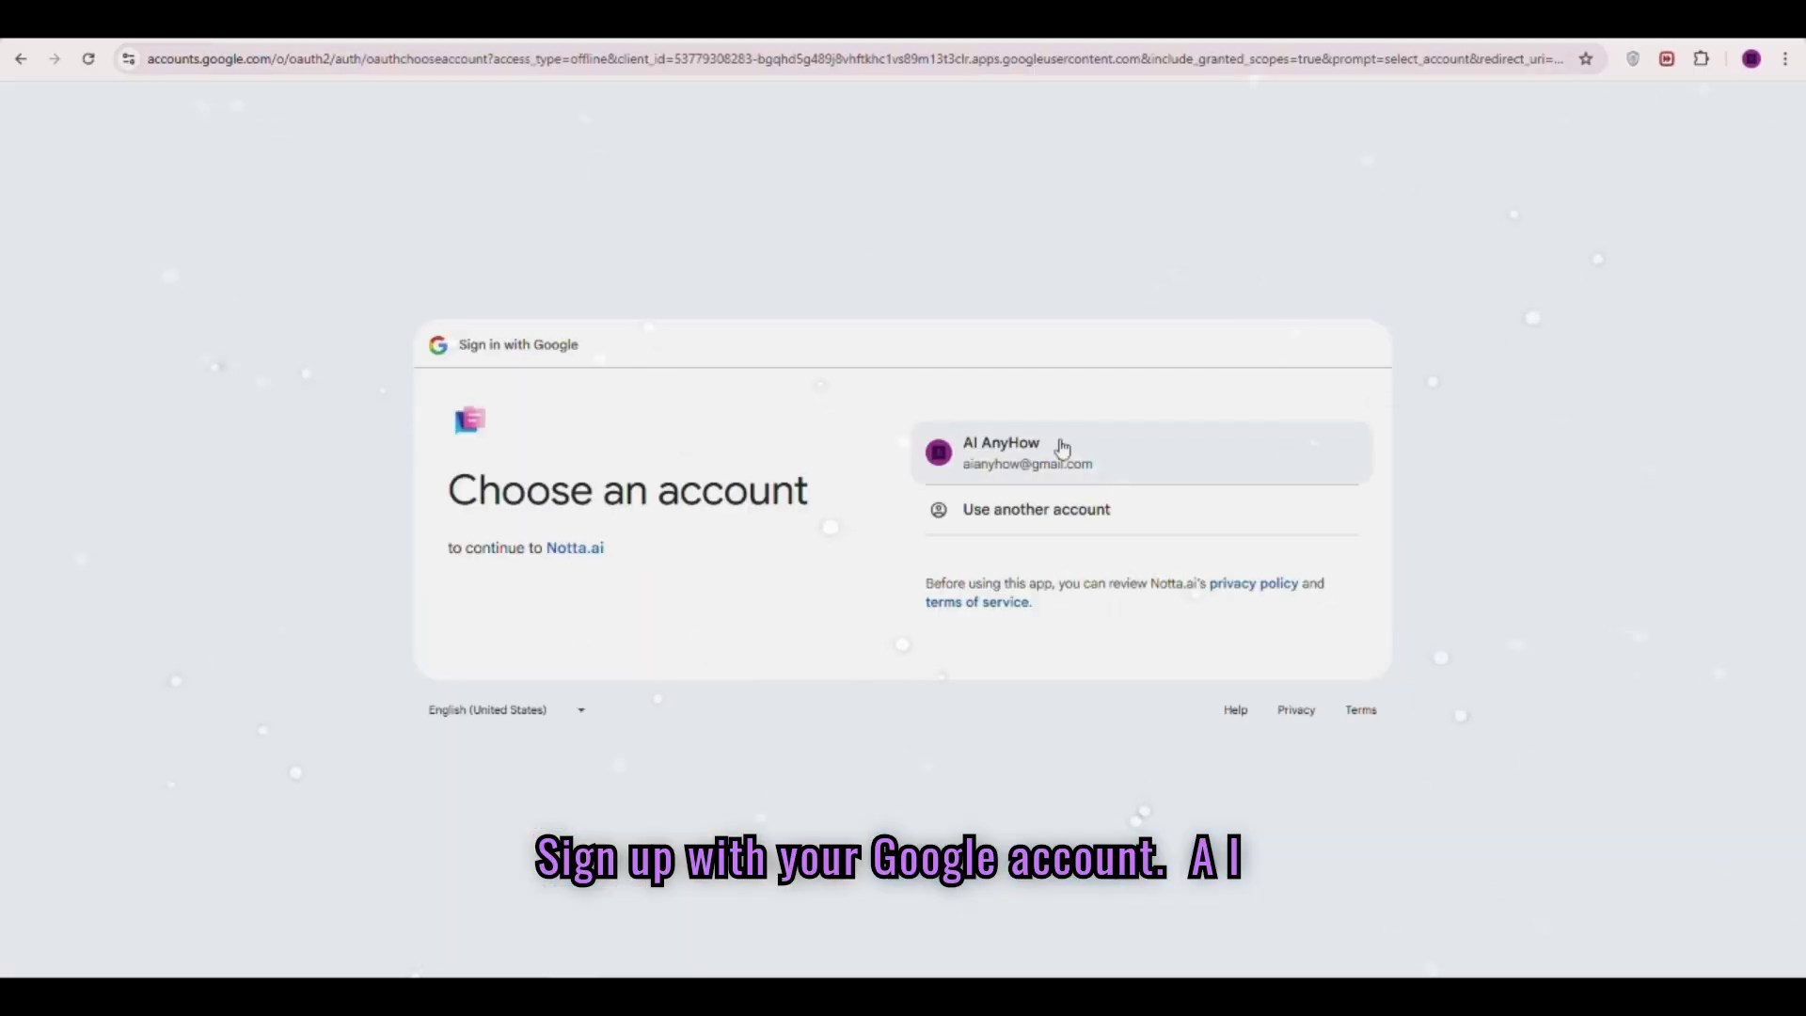
left_click(1096, 453)
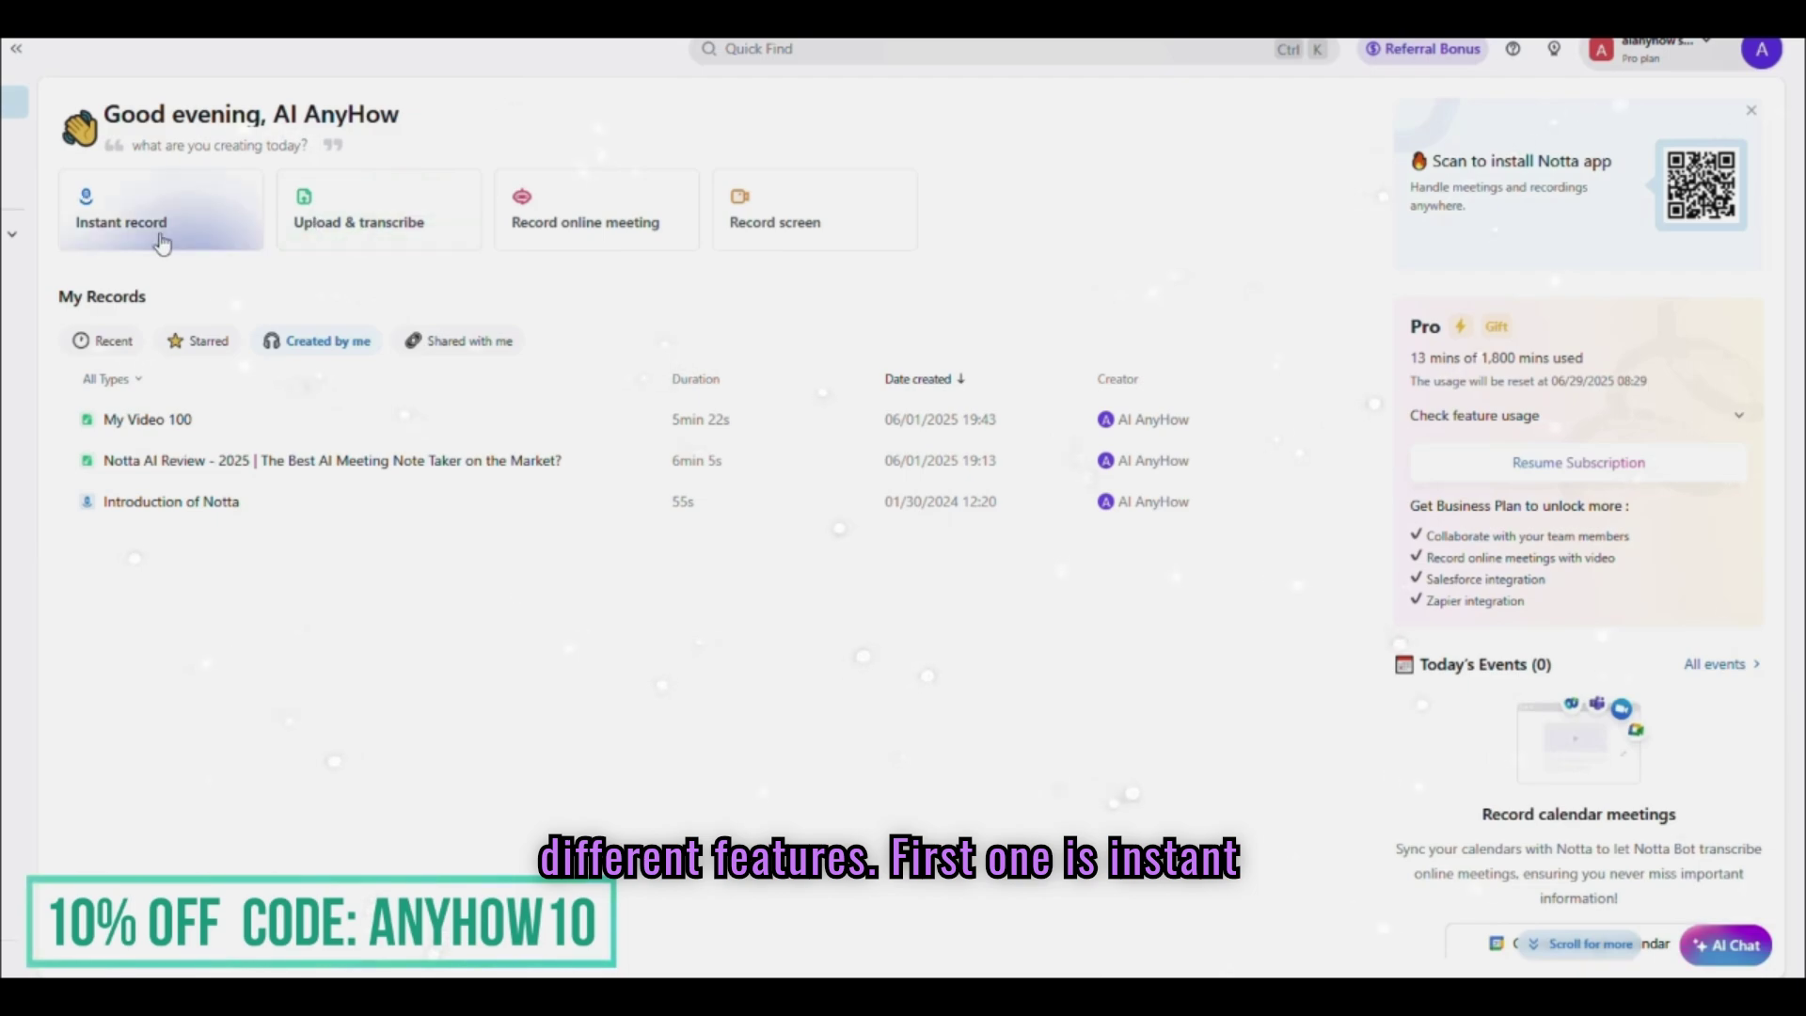
Set up an English instant recording with real-time translation into Chinese (Traditional).
left_click(189, 226)
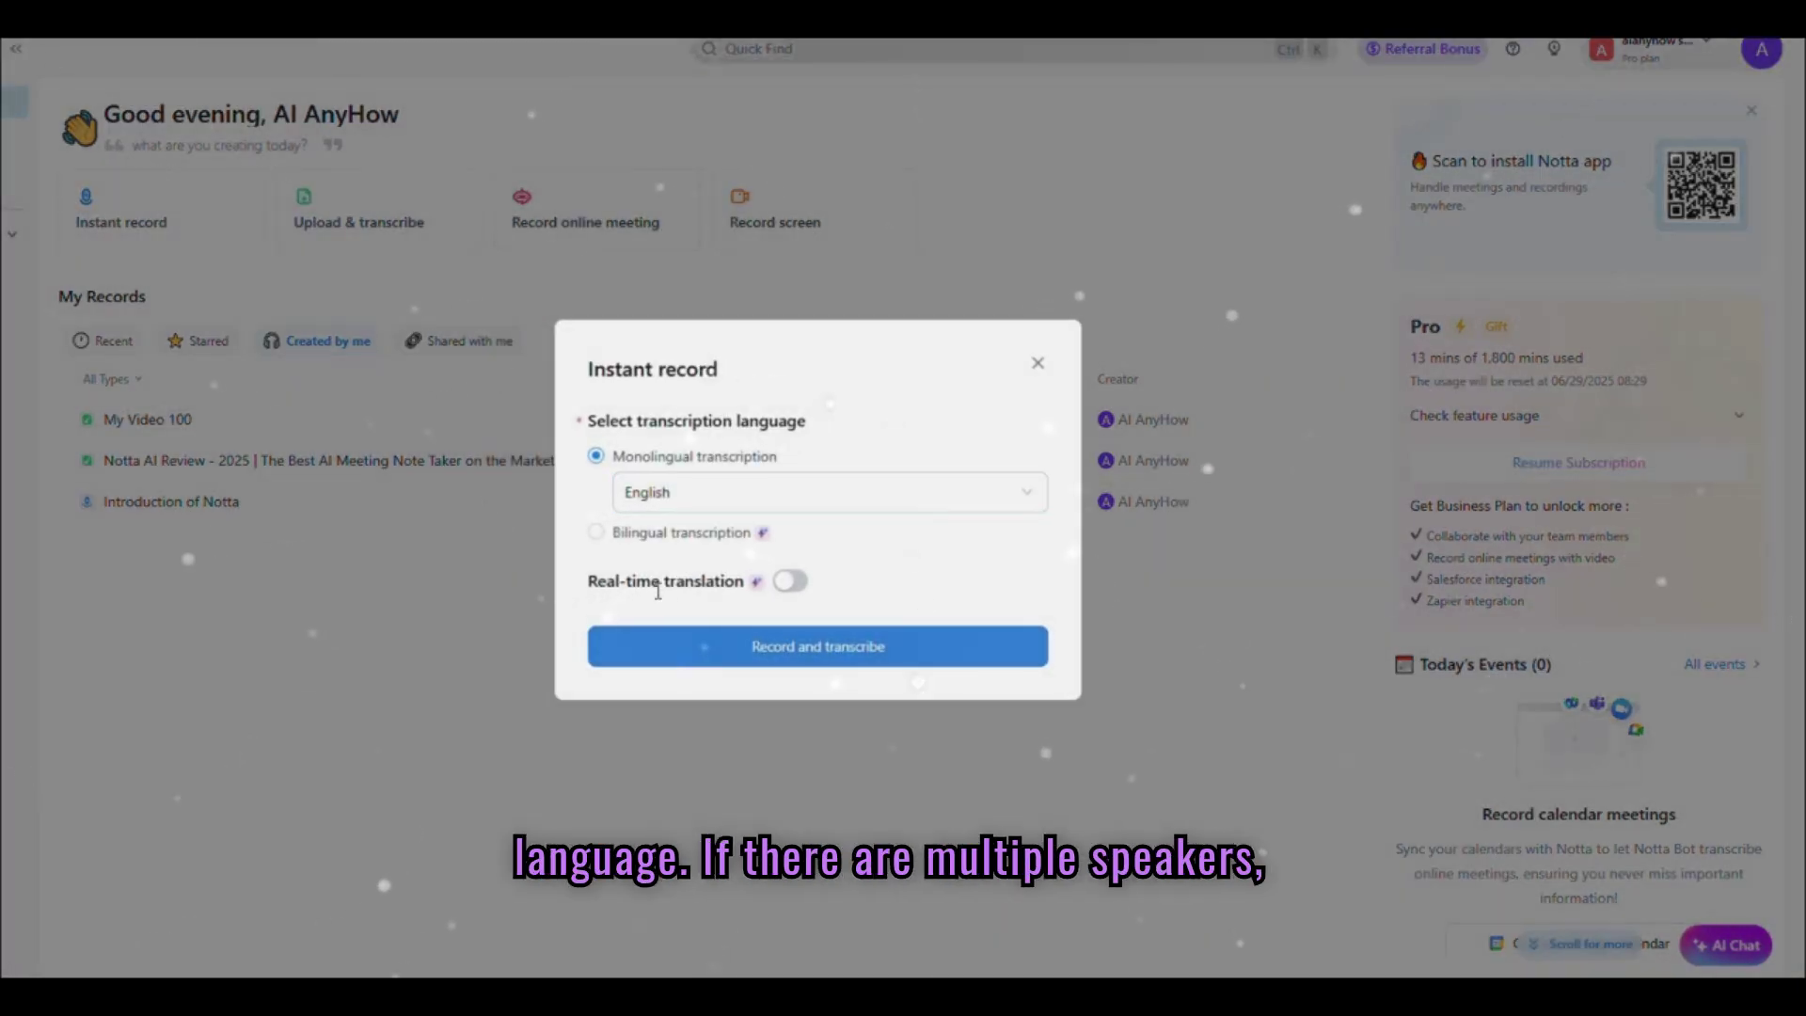
left_click(795, 584)
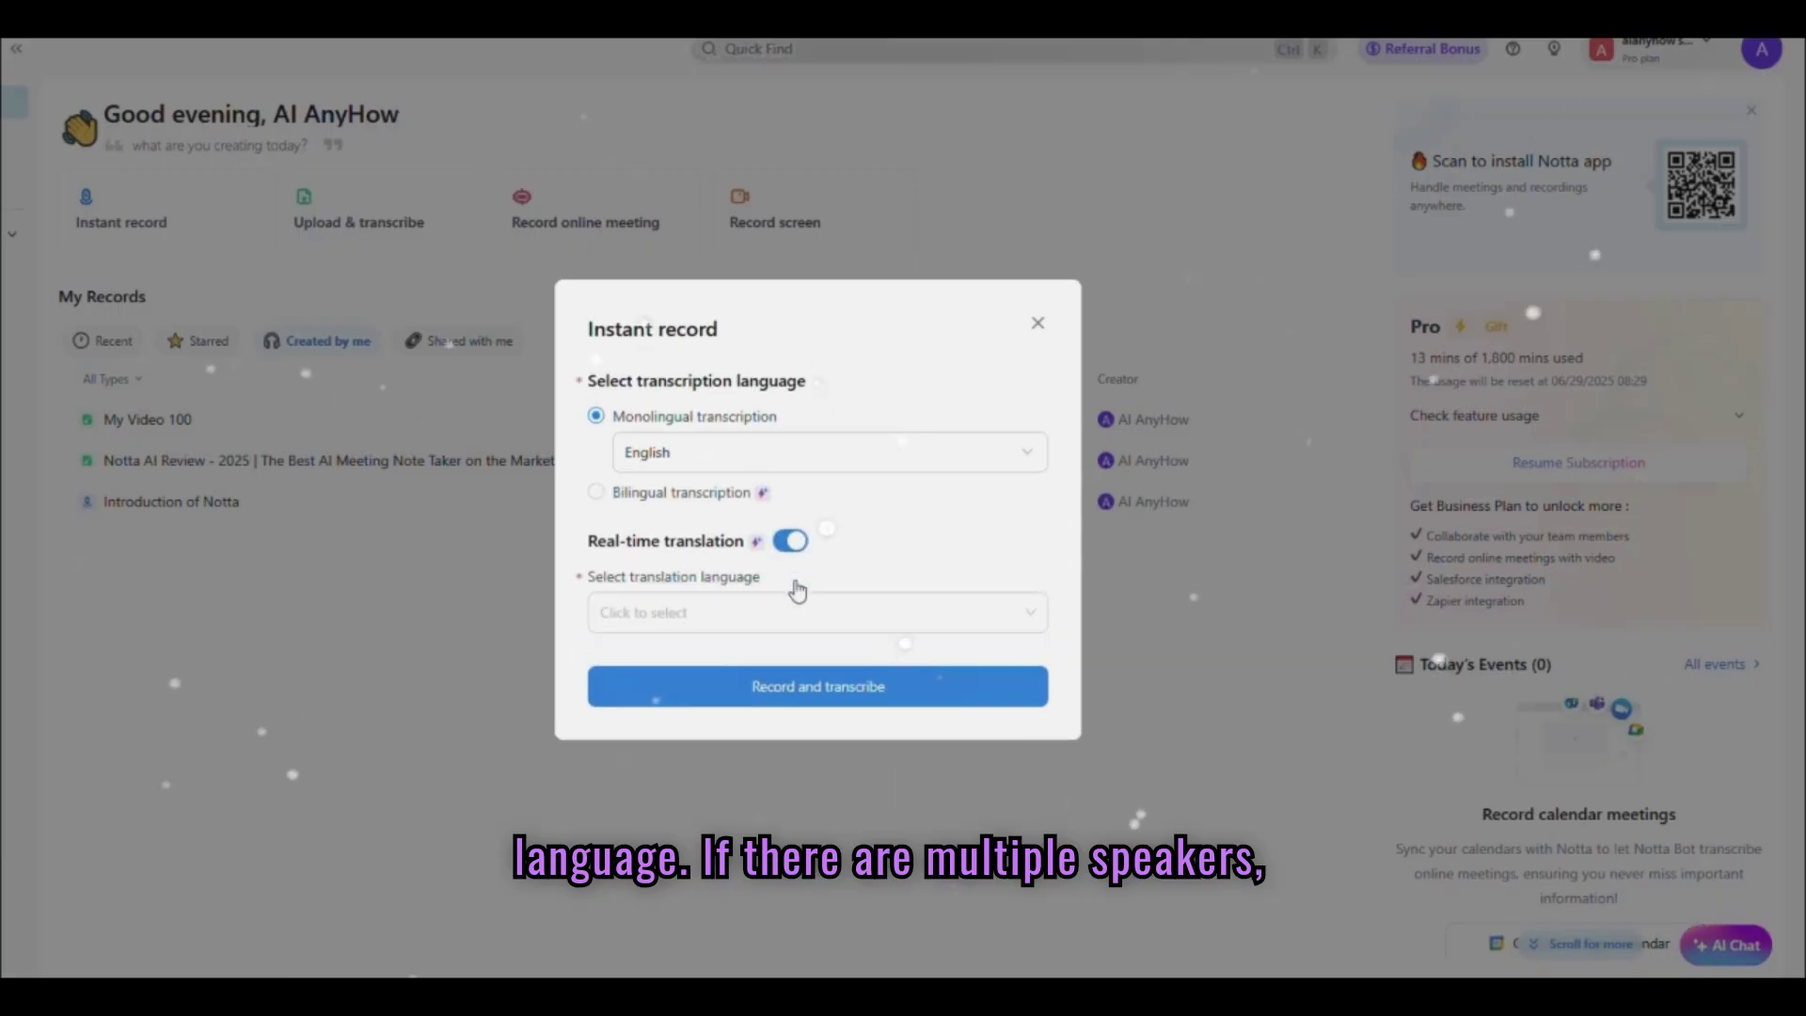
left_click(721, 608)
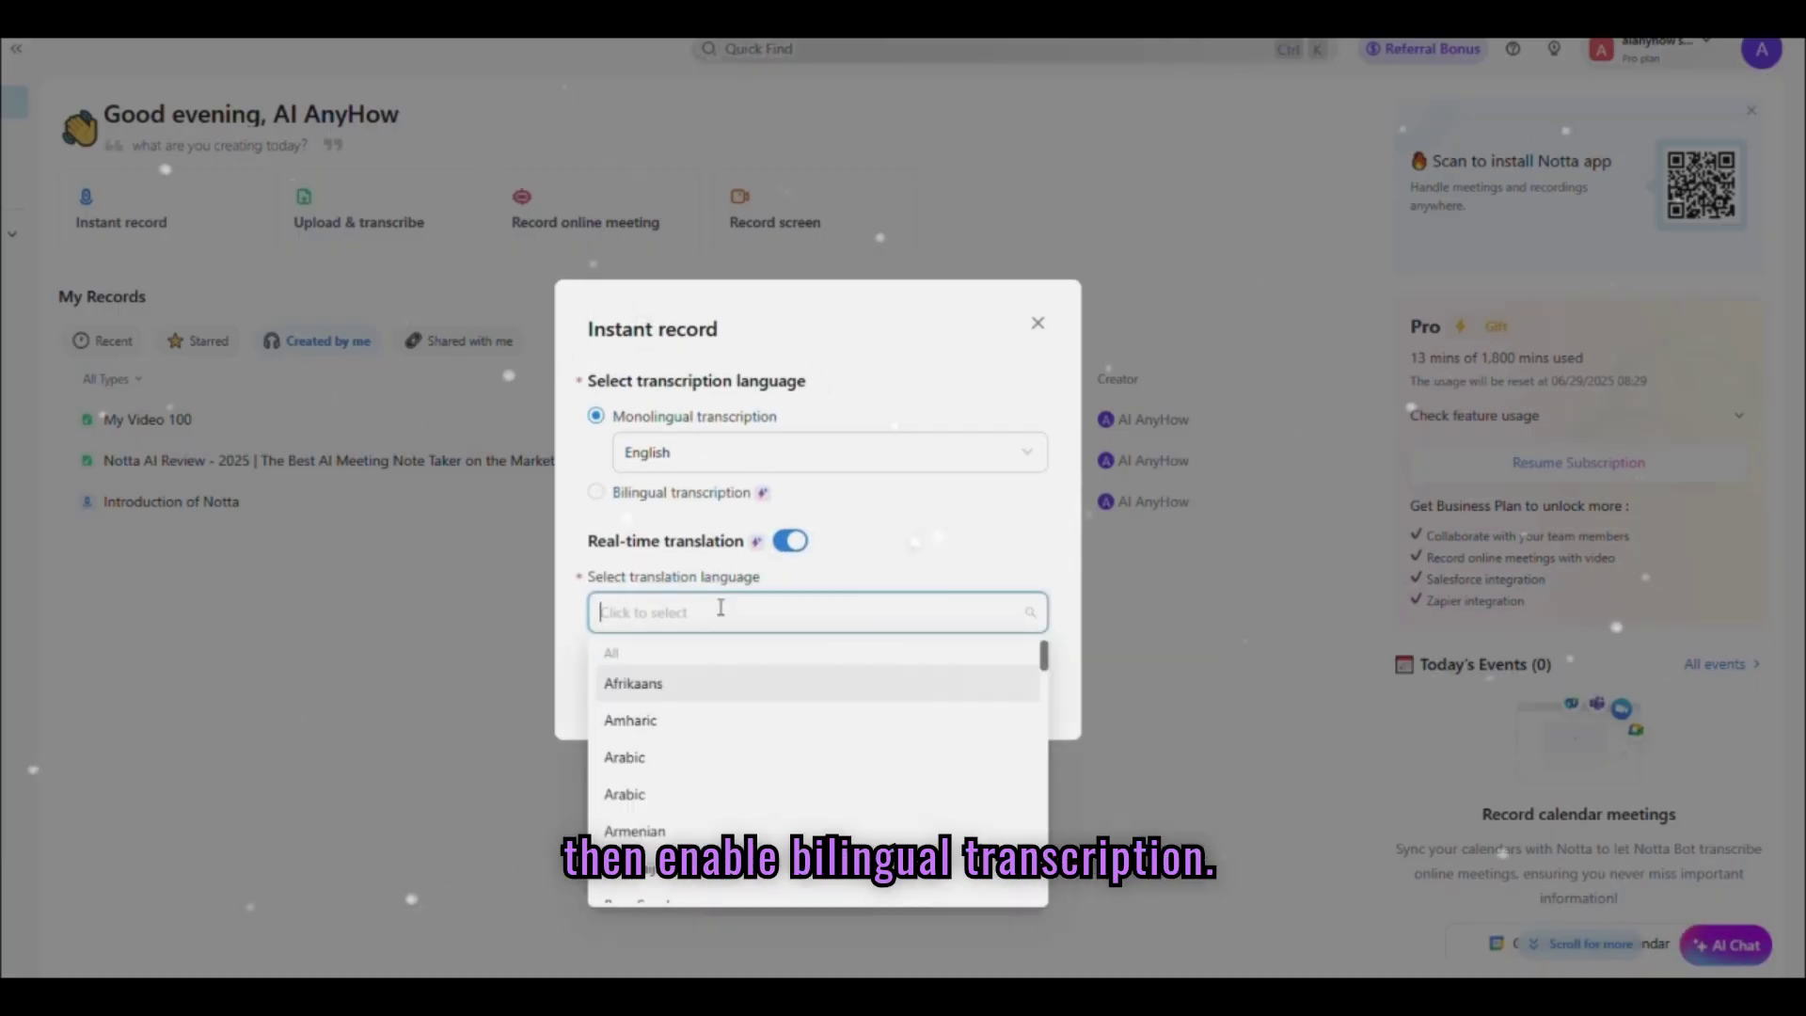
left_click(714, 796)
left_click(674, 609)
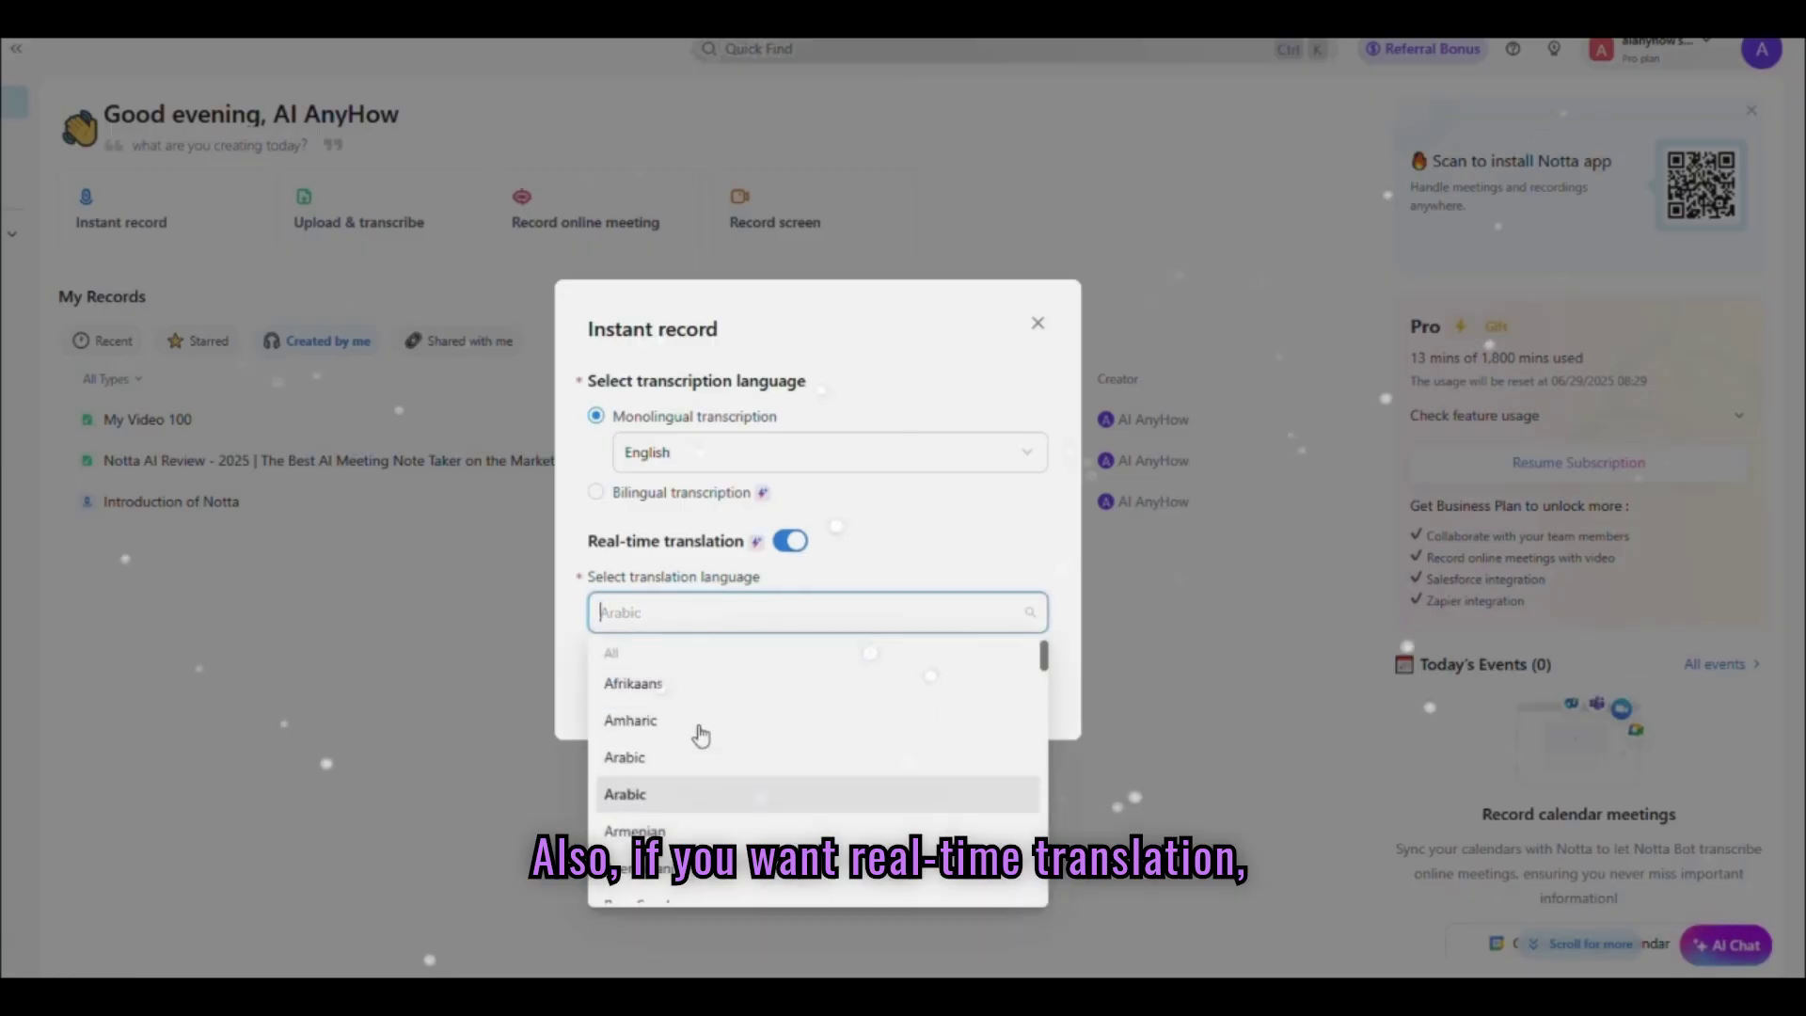
scroll(697, 736, "down", 5)
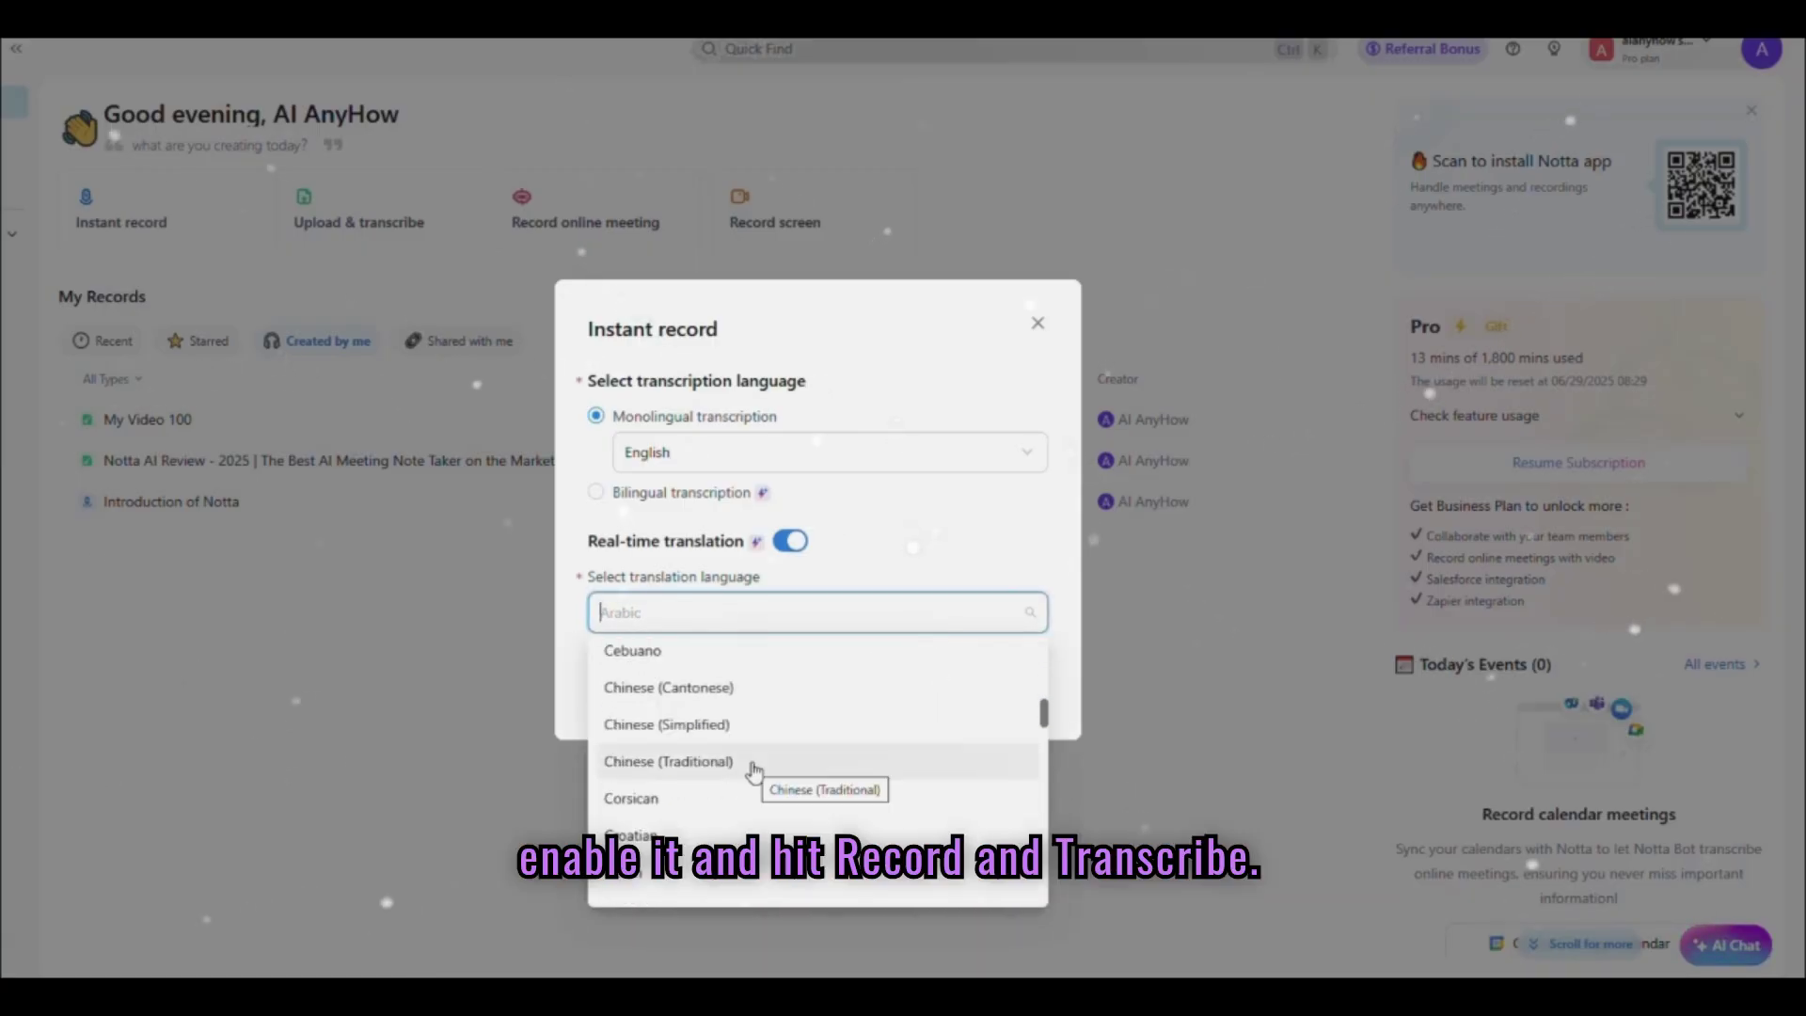
left_click(755, 770)
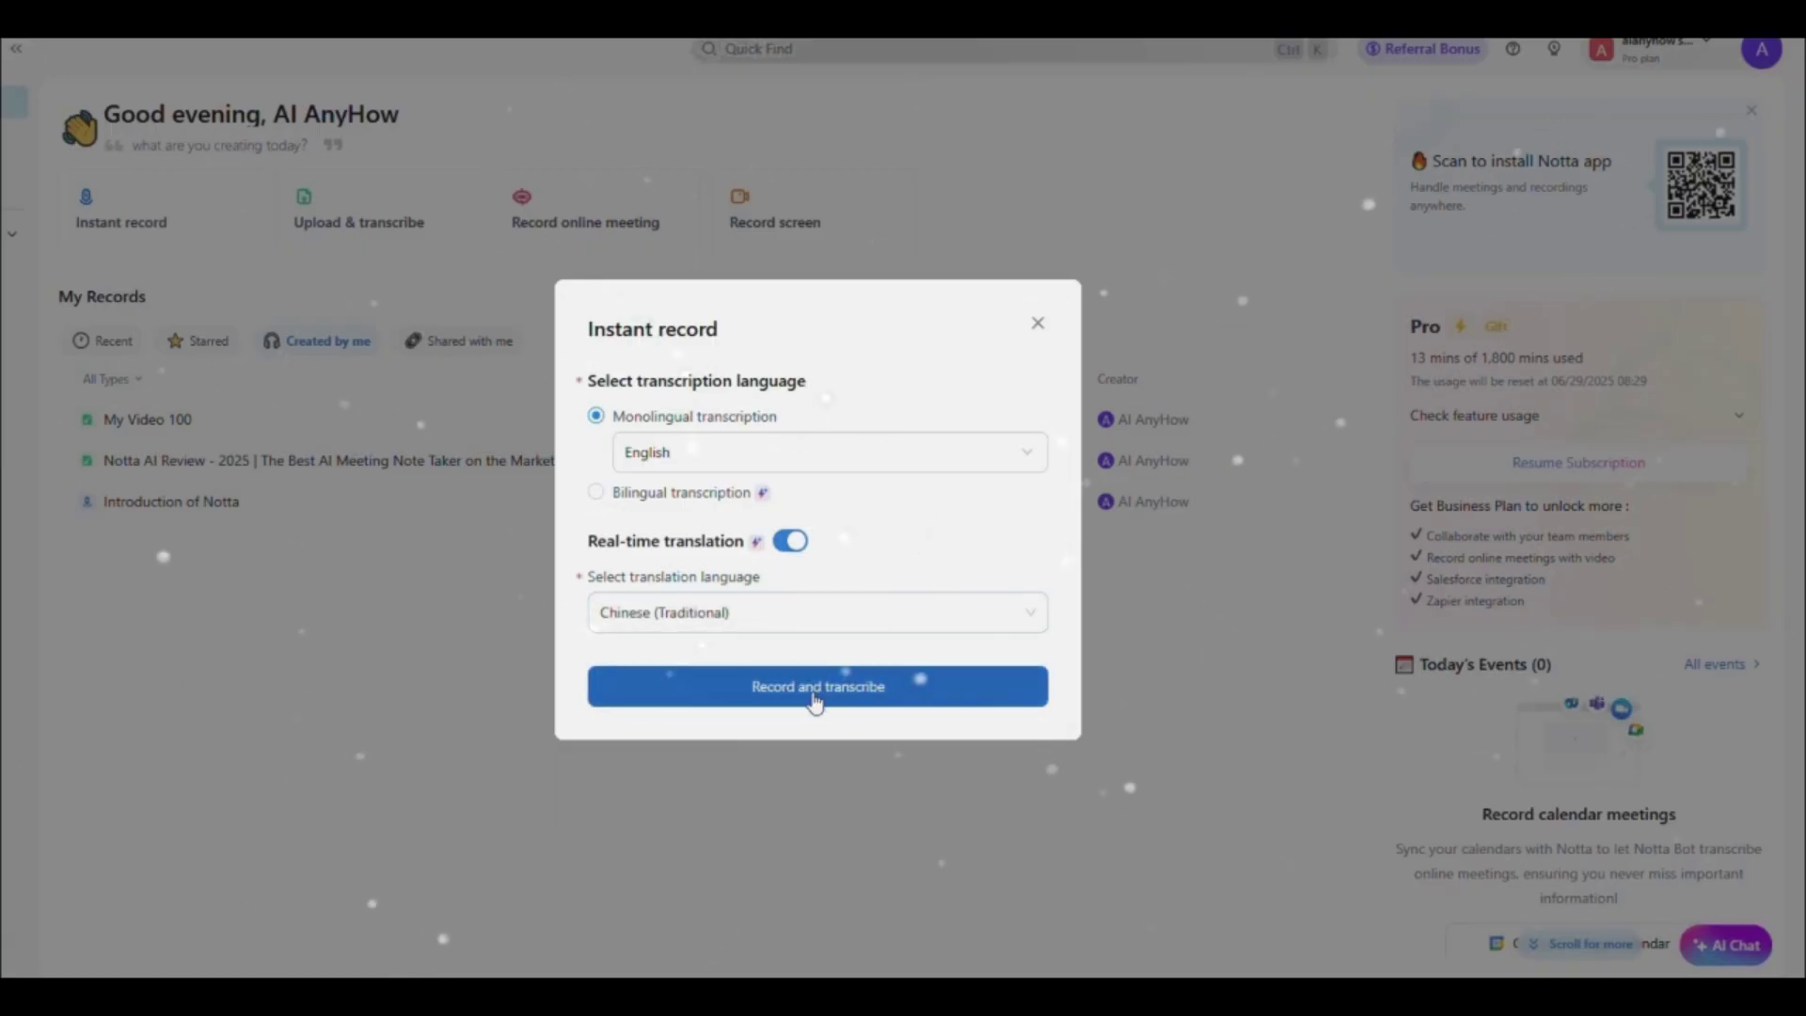
Close the instant recording setup, then open and dismiss the online meeting recording form.
left_click(1038, 324)
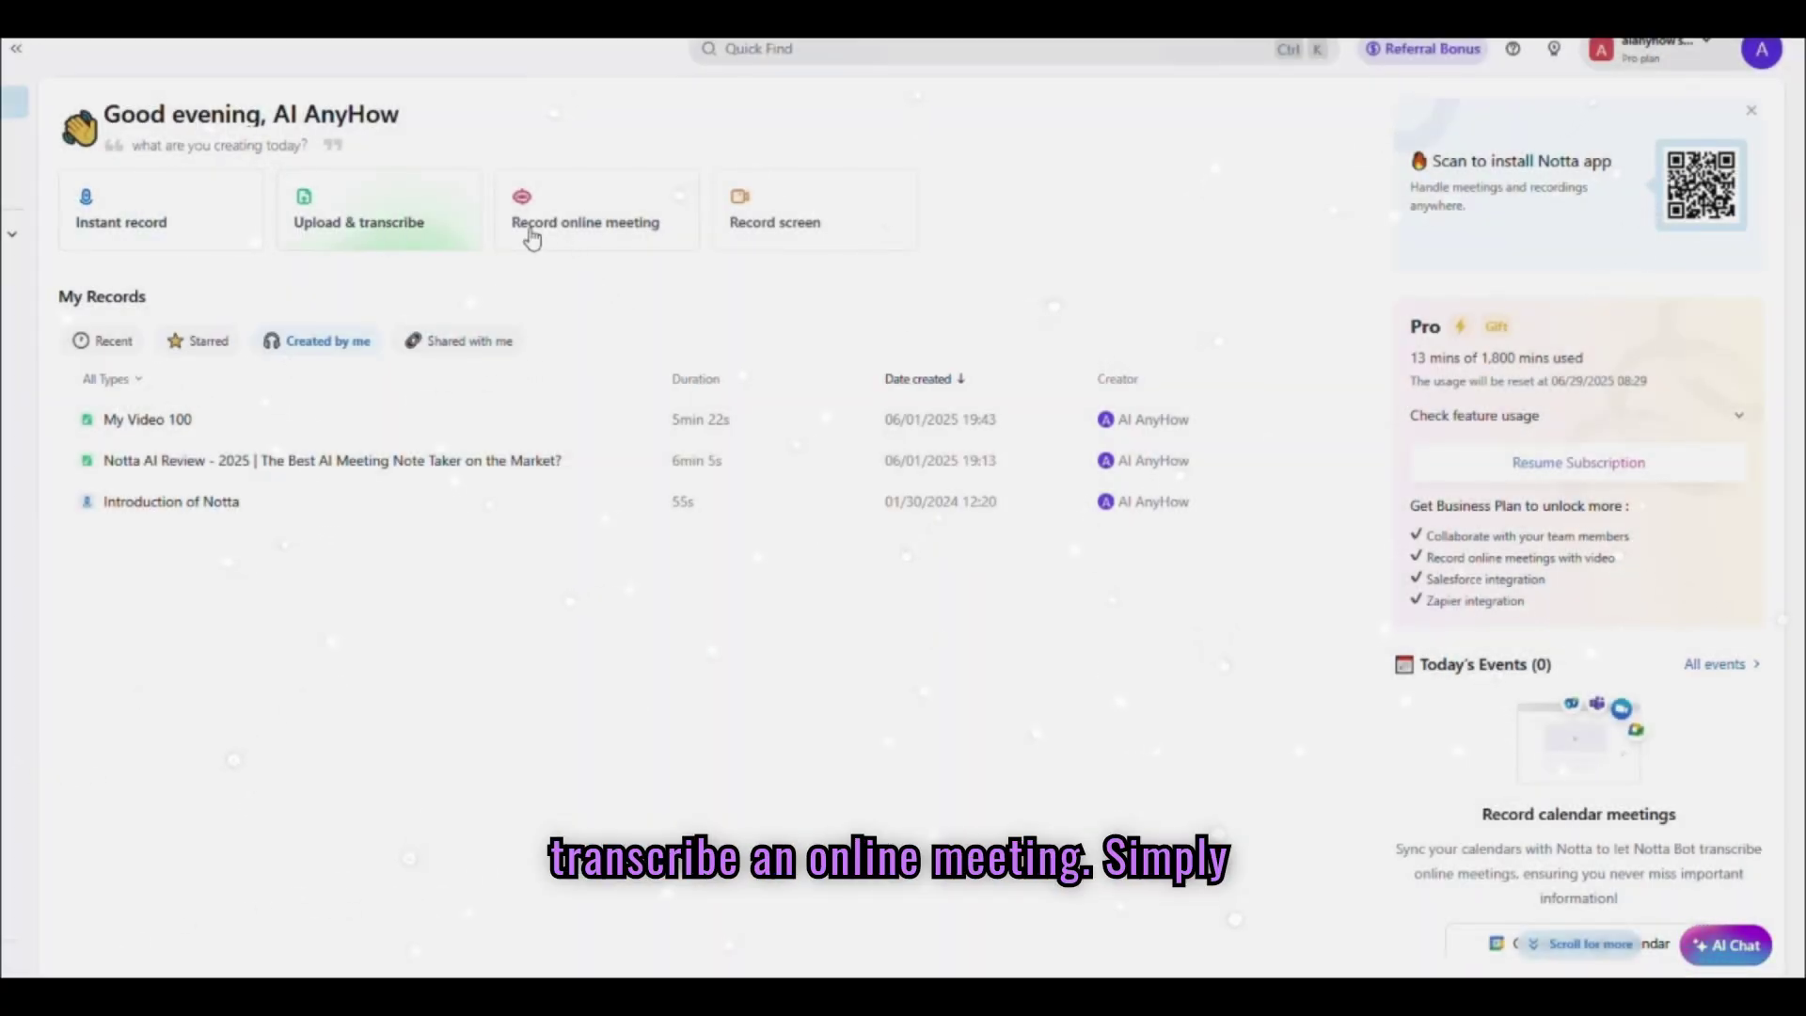
left_click(638, 237)
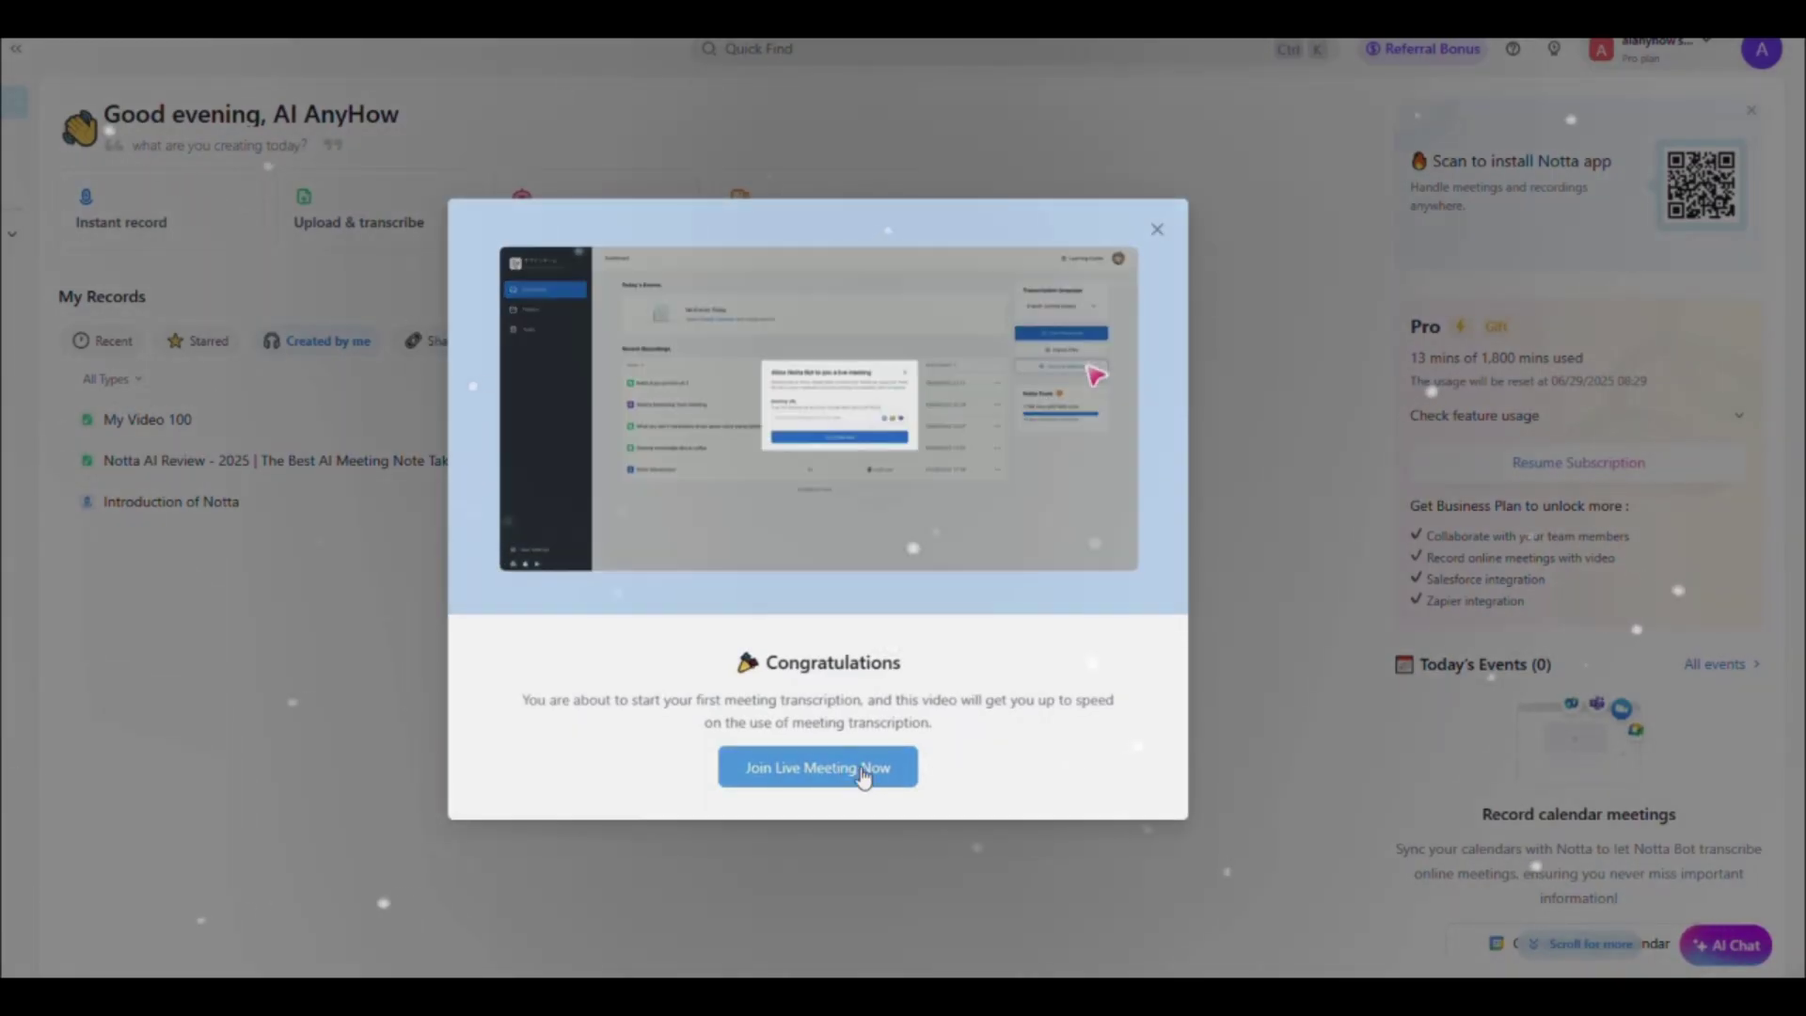
left_click(863, 774)
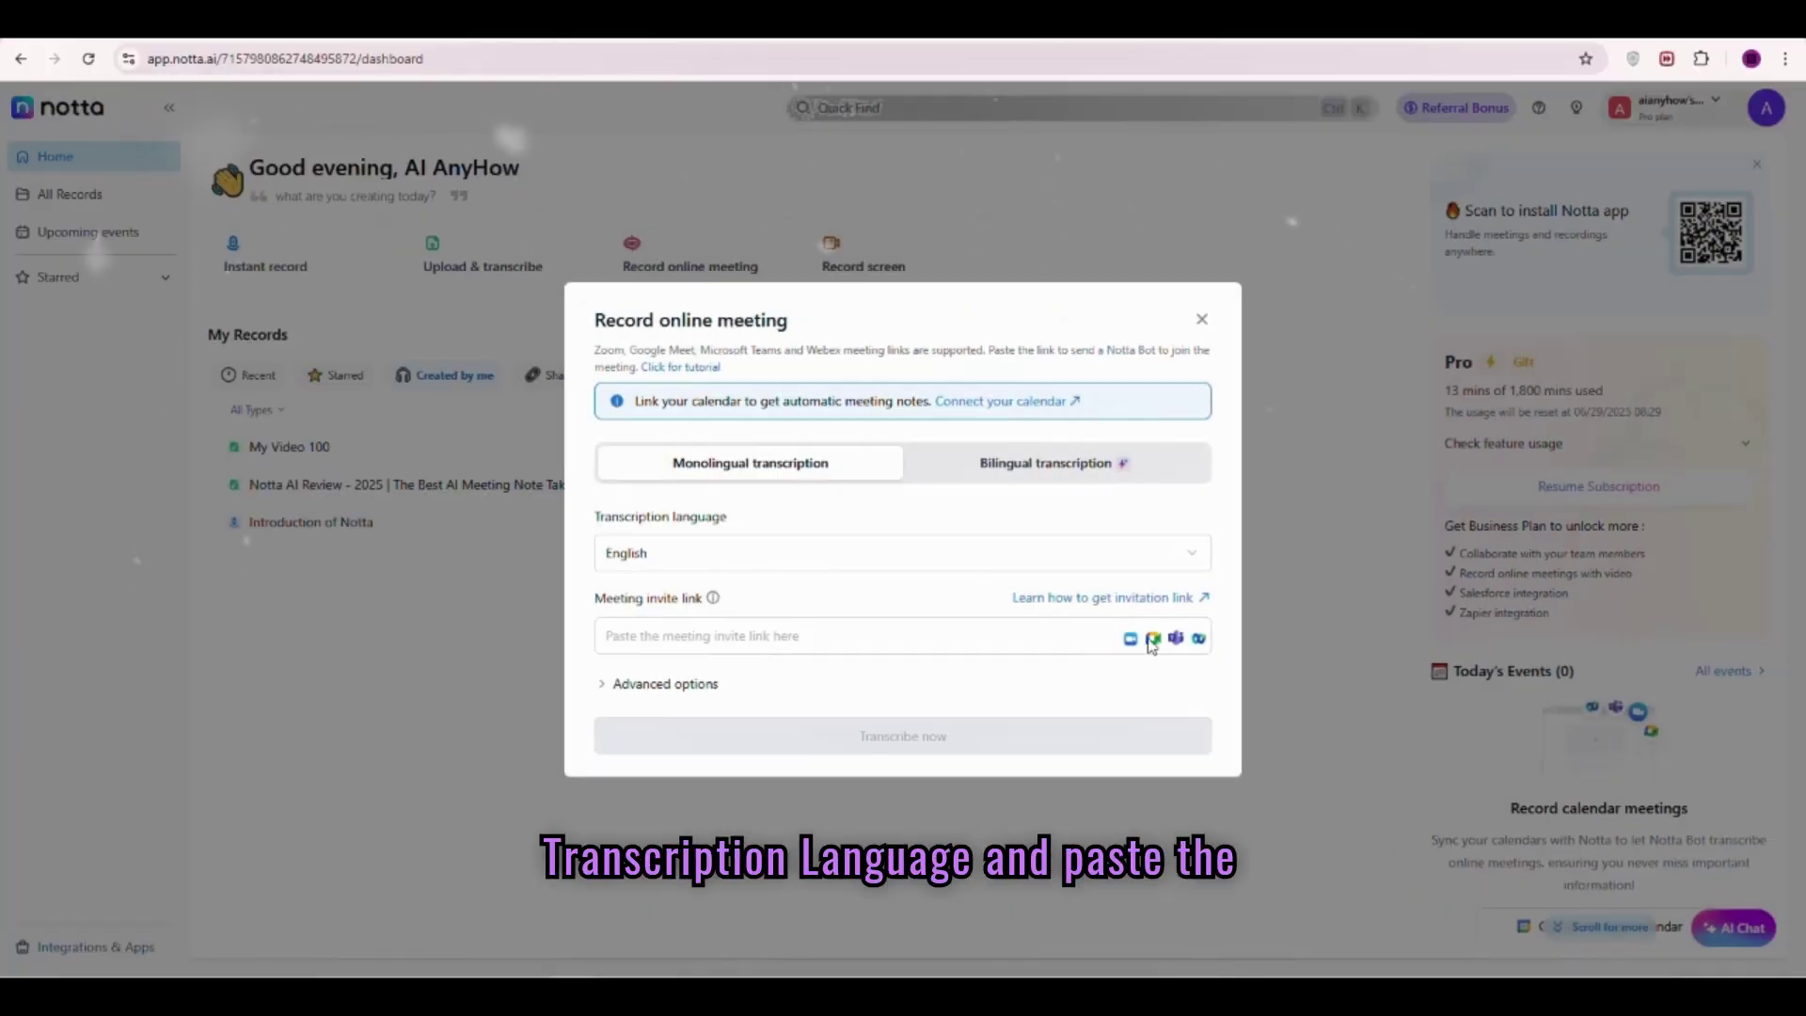
left_click(747, 636)
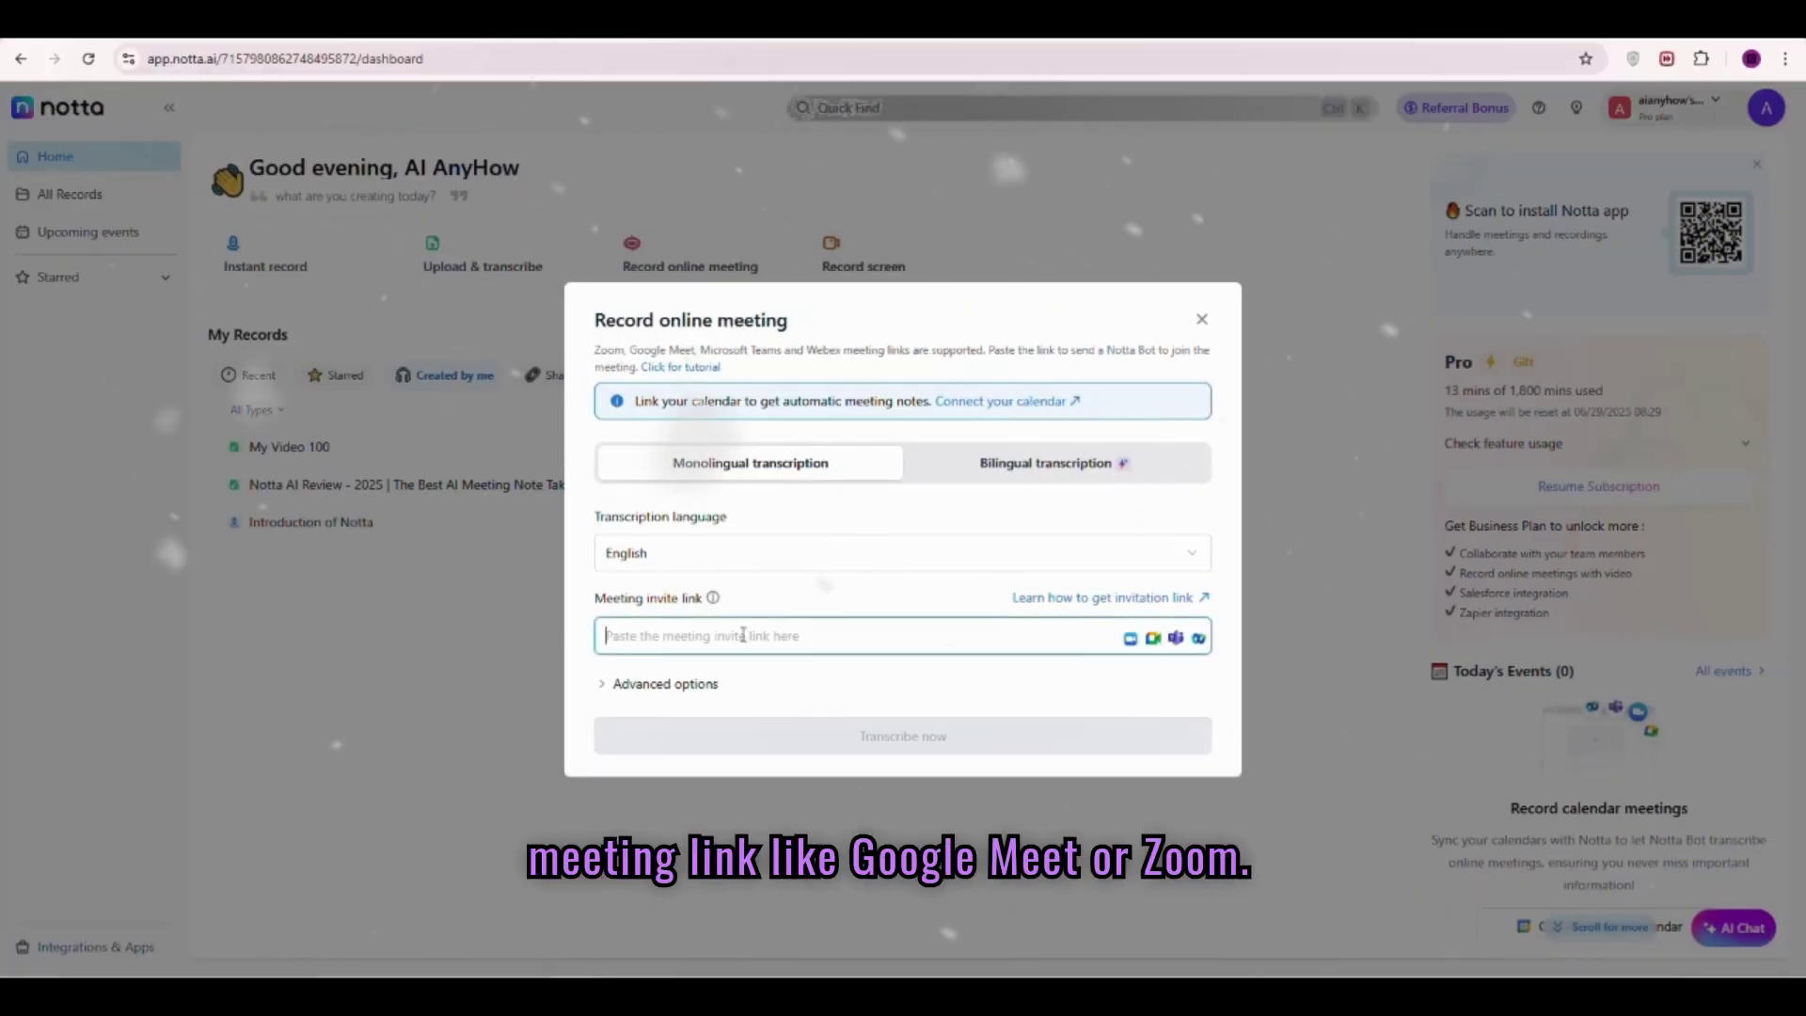
left_click_drag(593, 596, 700, 601)
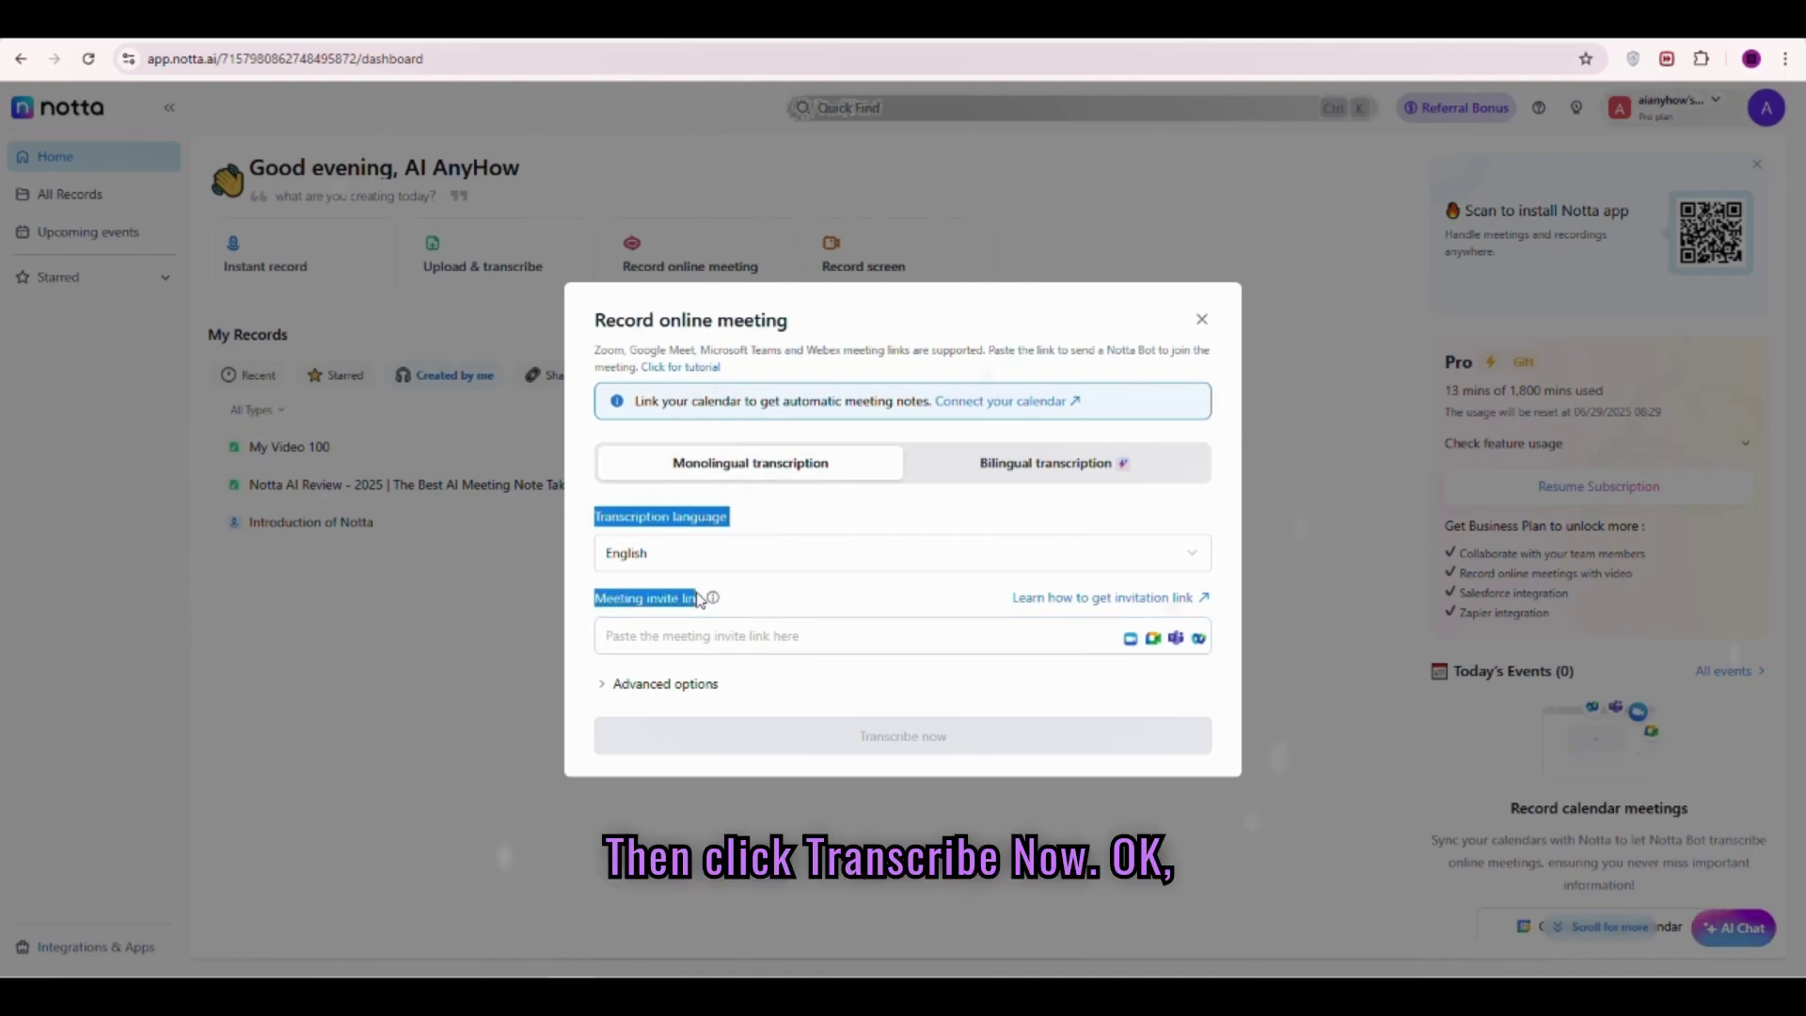
left_click(1201, 319)
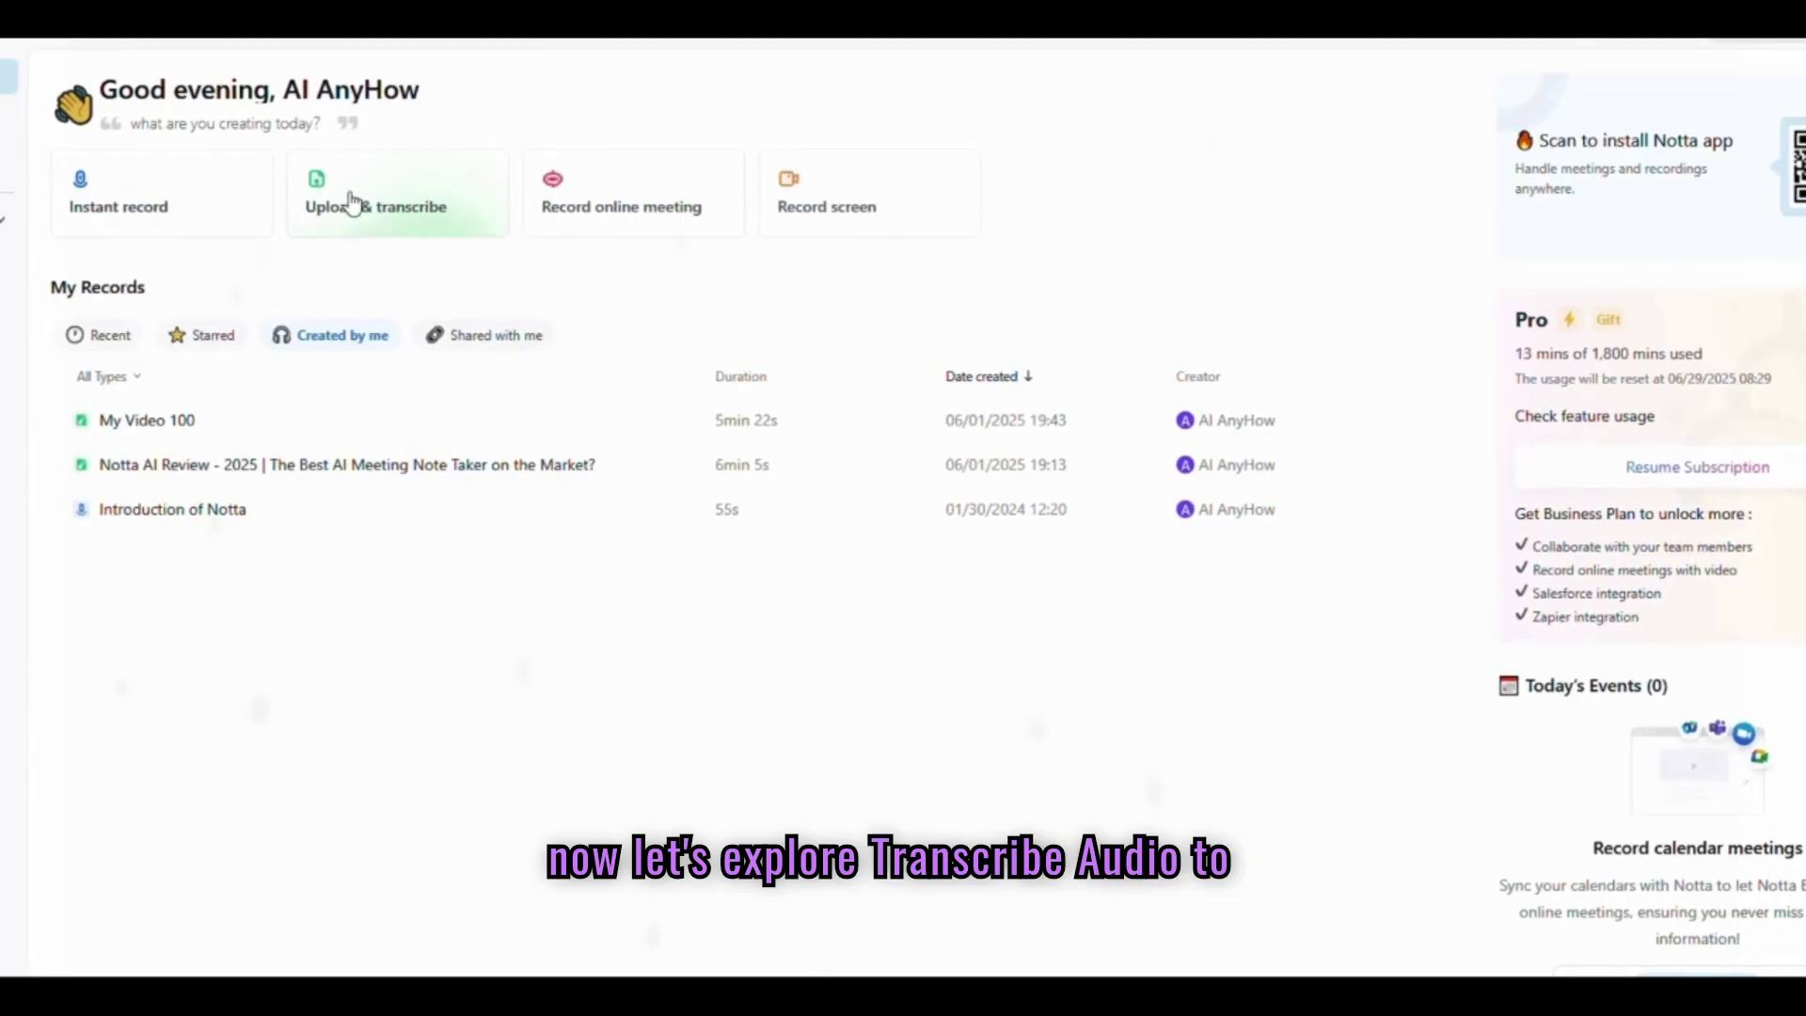
Open the Upload & transcribe dialog from the dashboard card.
left_click(437, 205)
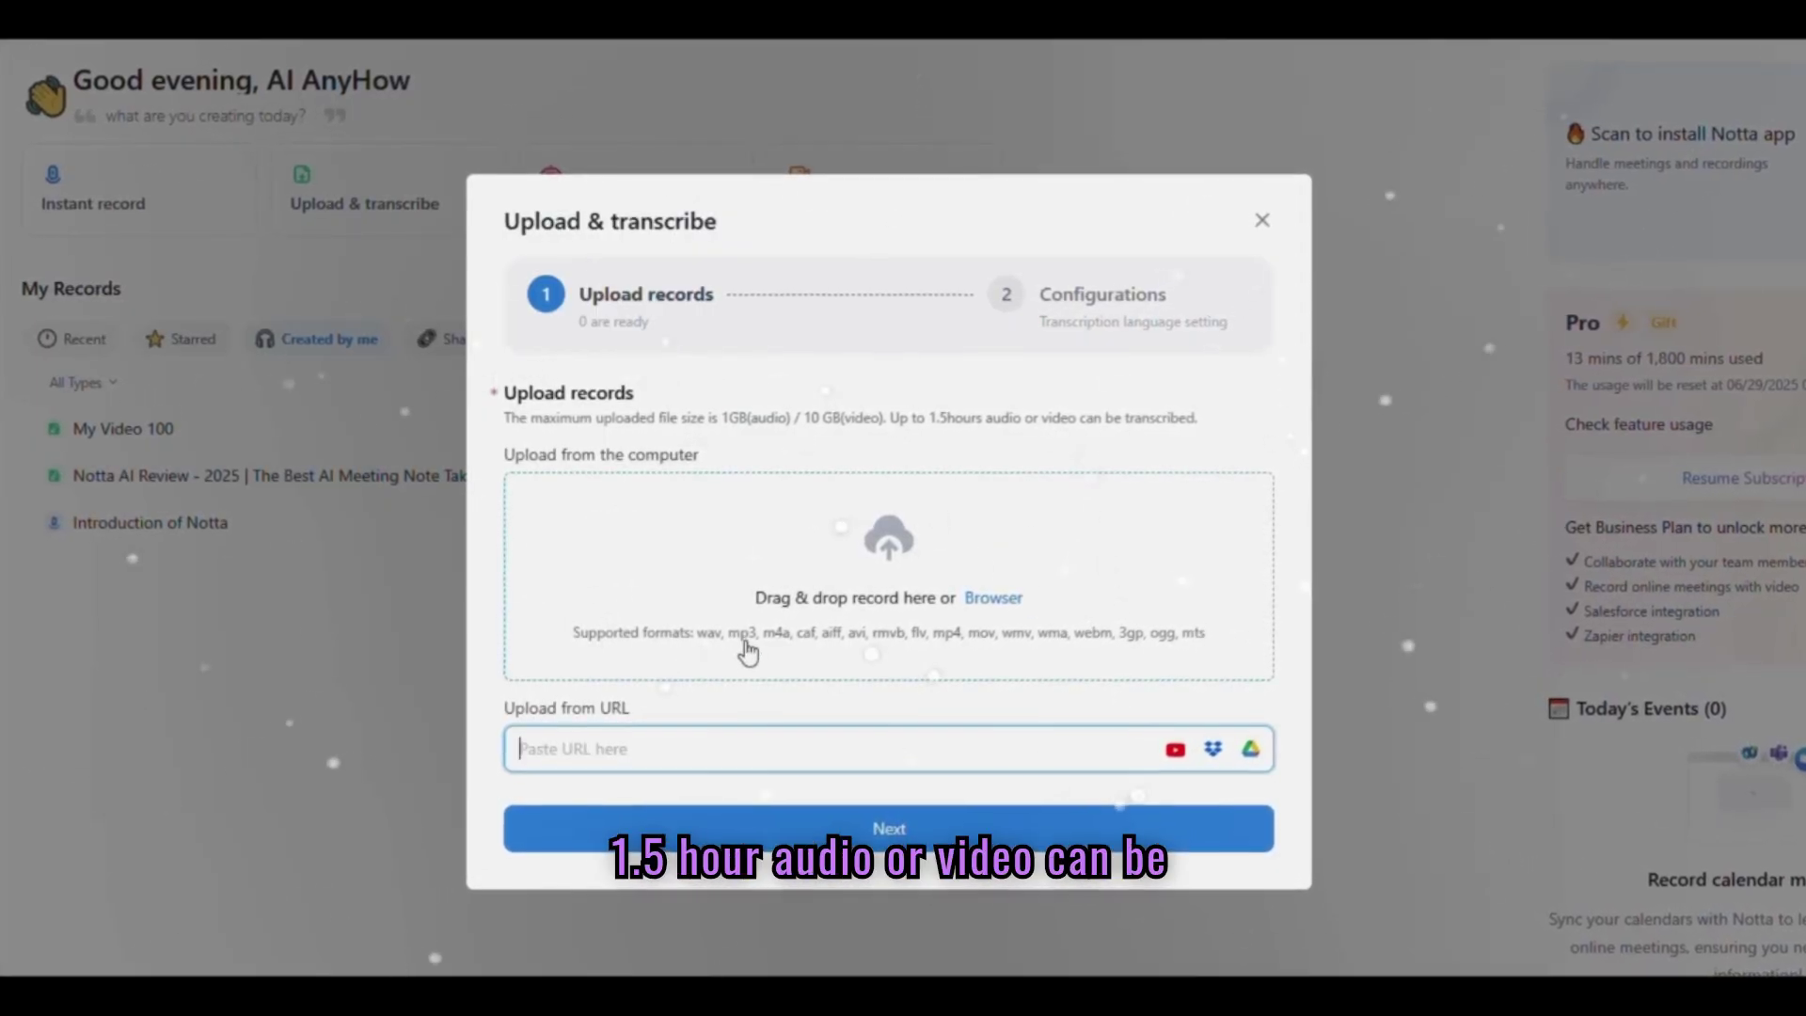
Drag the ElevenLabs audio file from Explorer into the upload area and continue.
key("alt+Tab")
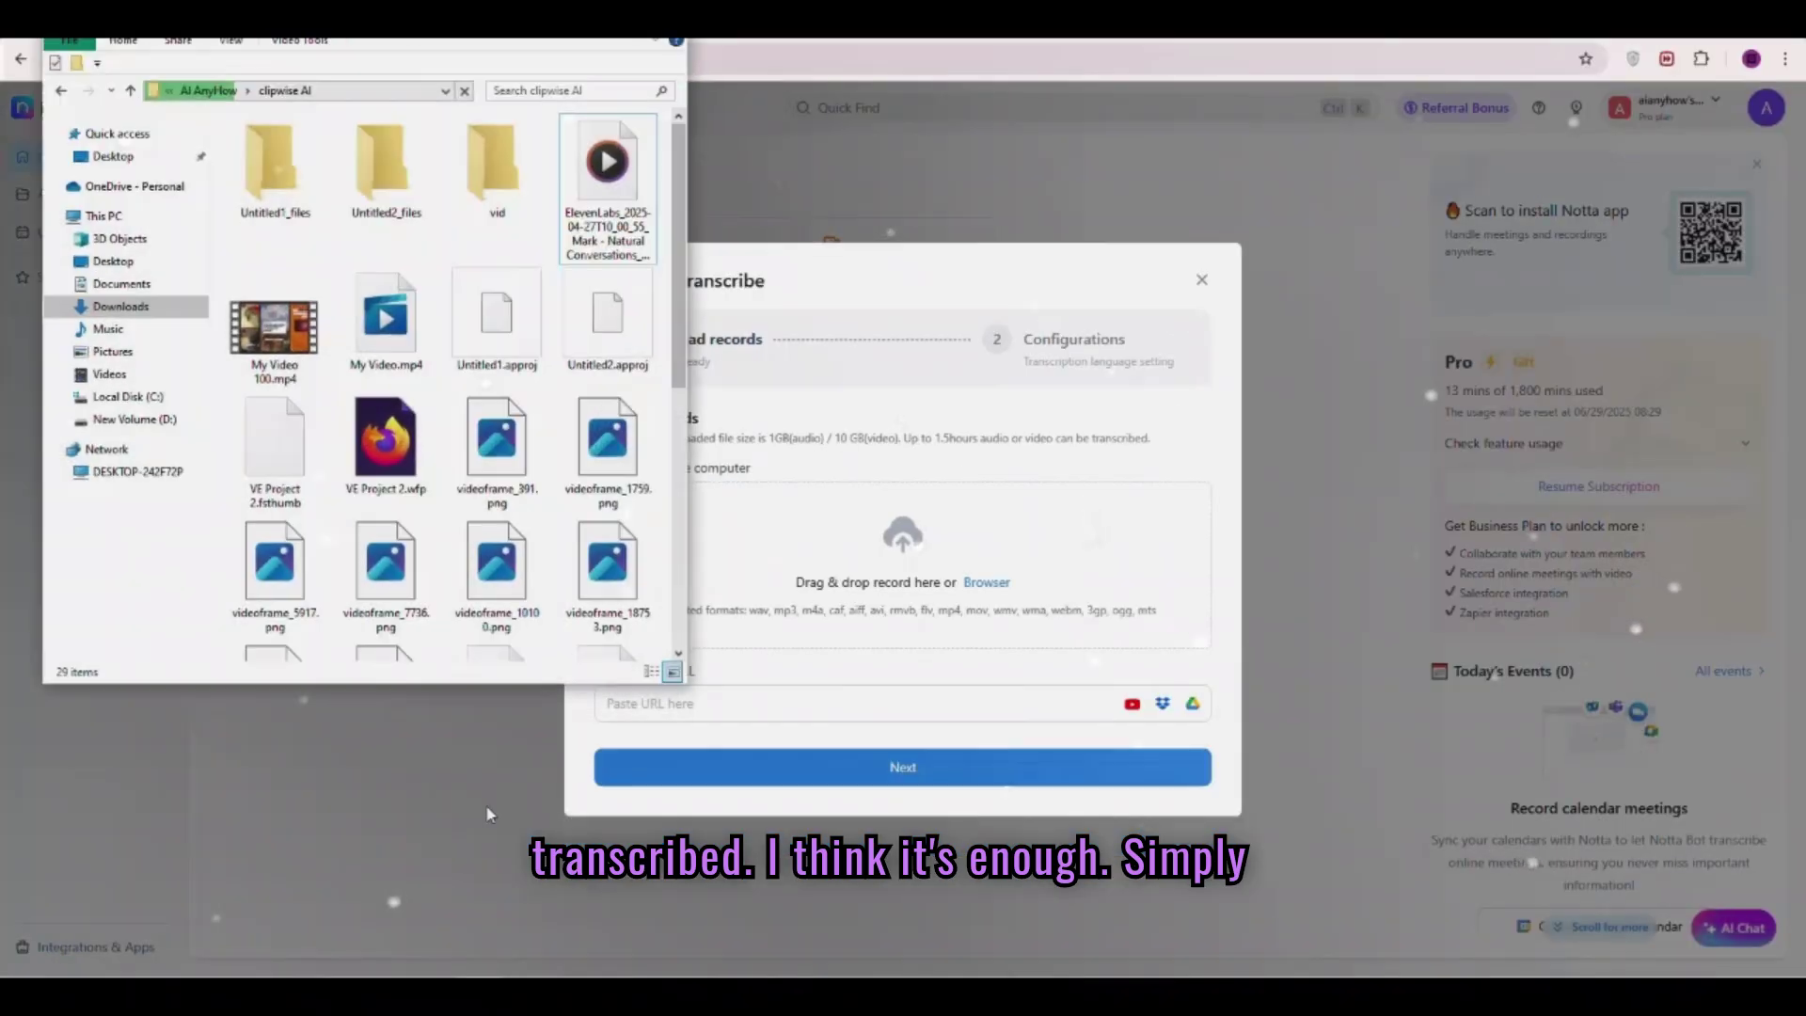
left_click(521, 104)
left_click_drag(520, 104, 677, 194)
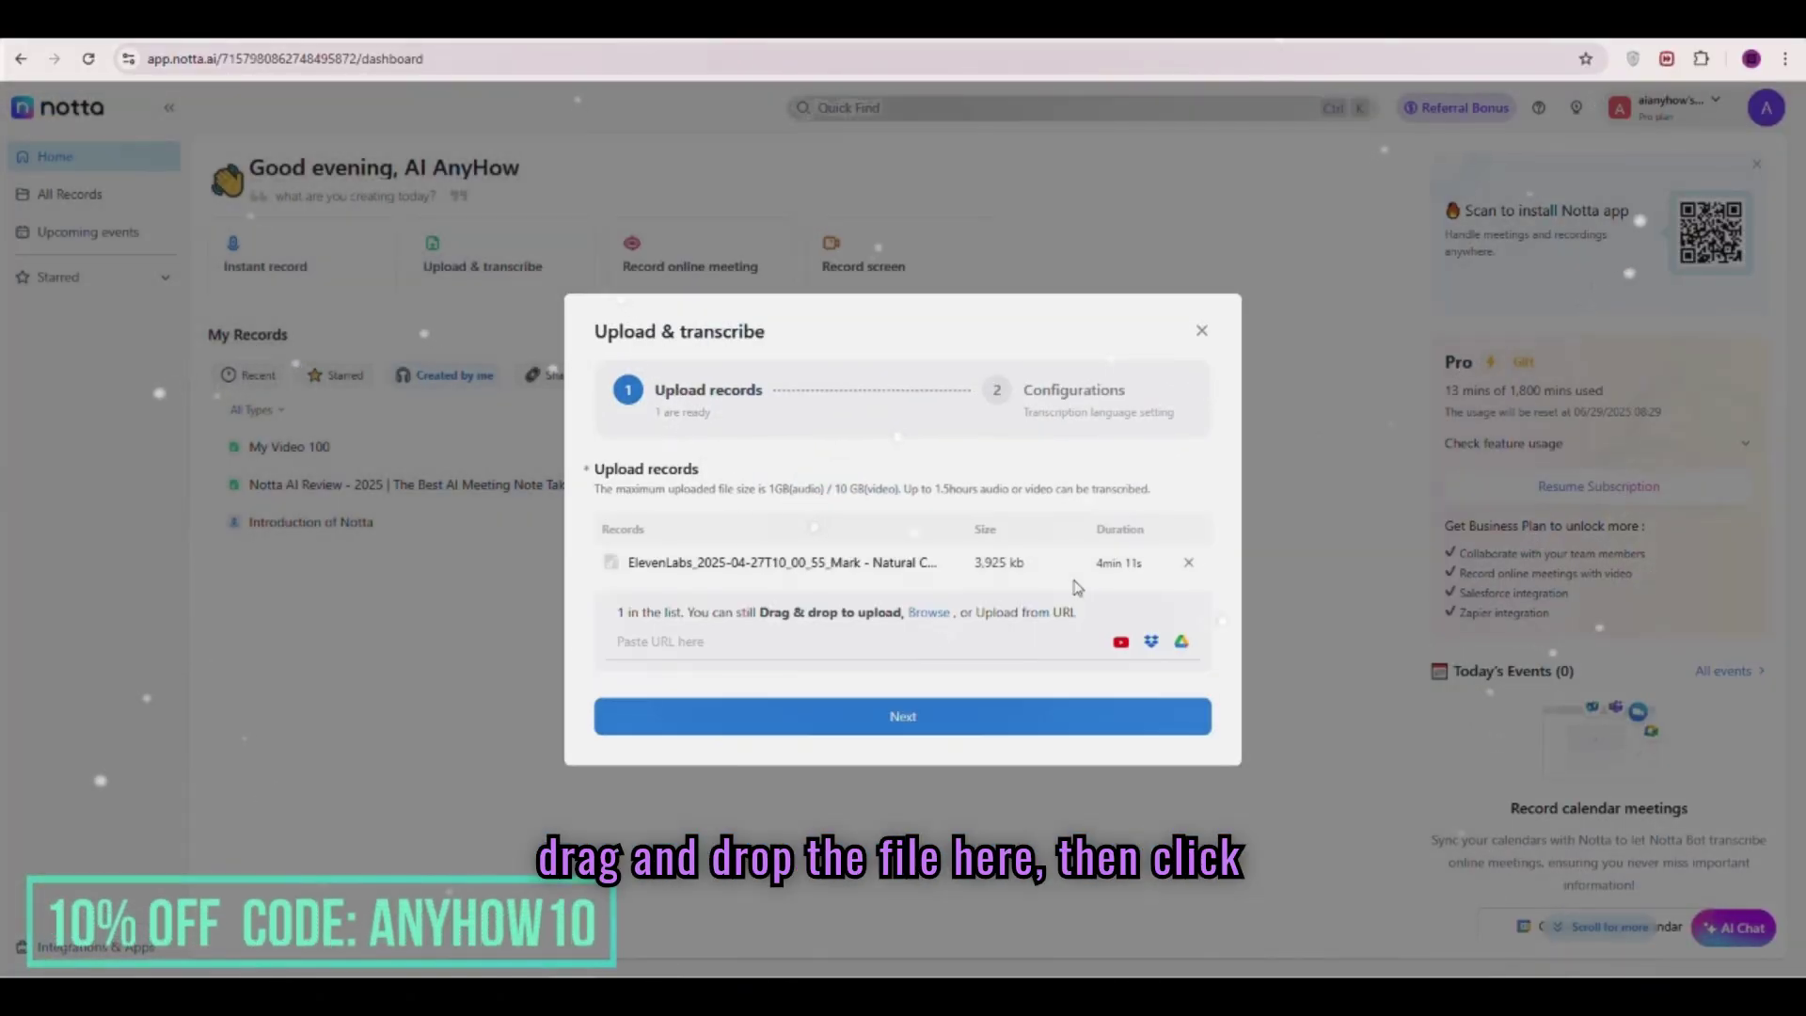
left_click(935, 733)
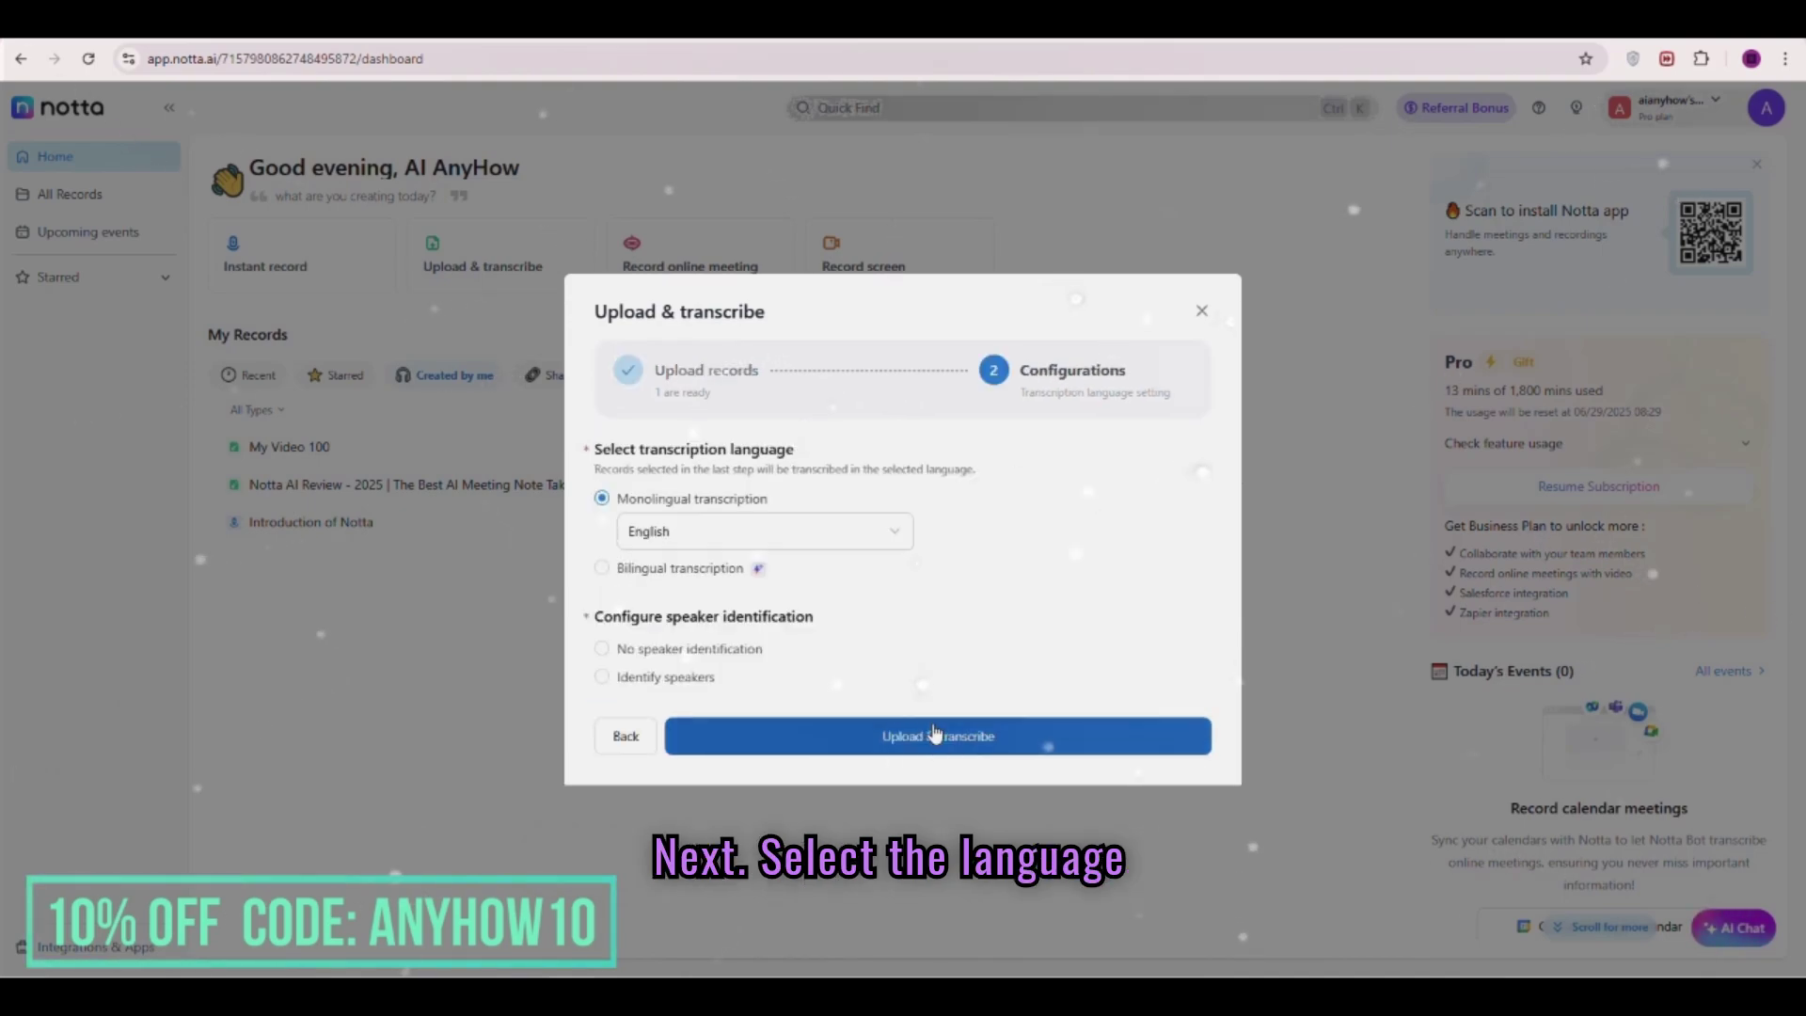
Transcribe in English with speaker identification for an unknown number of speakers.
left_click(838, 529)
left_click(696, 607)
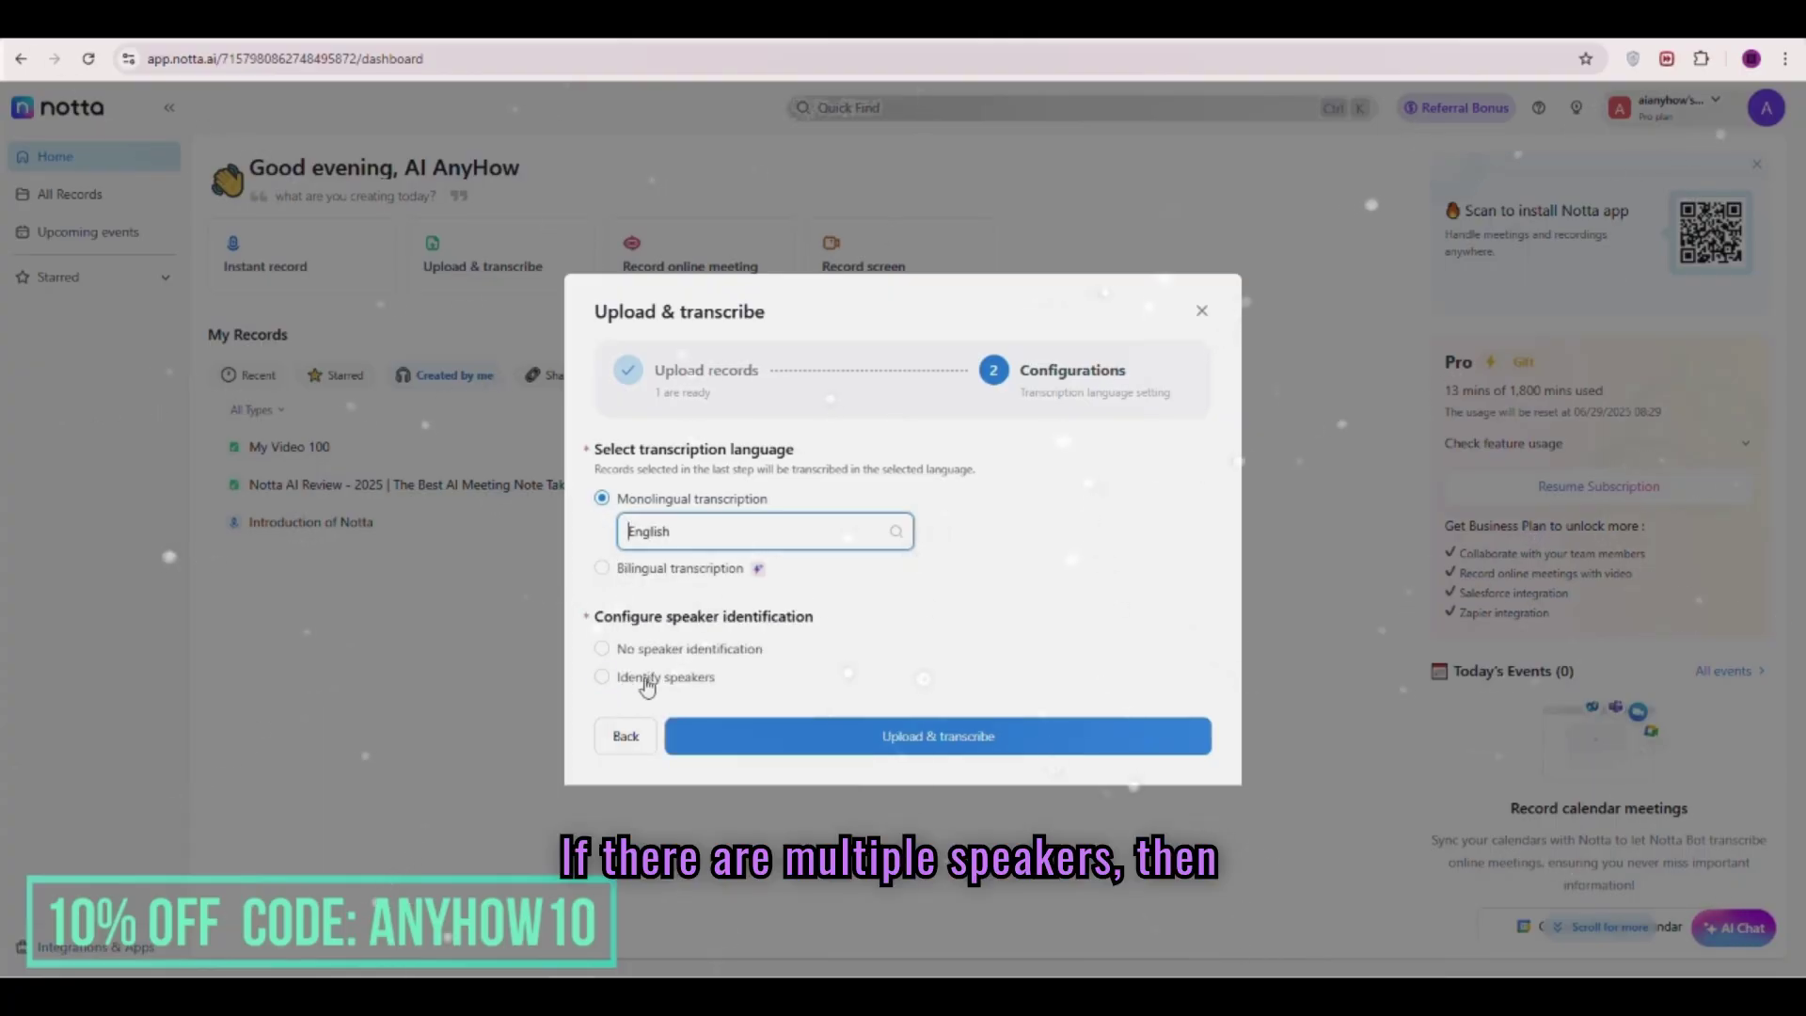
left_click(603, 678)
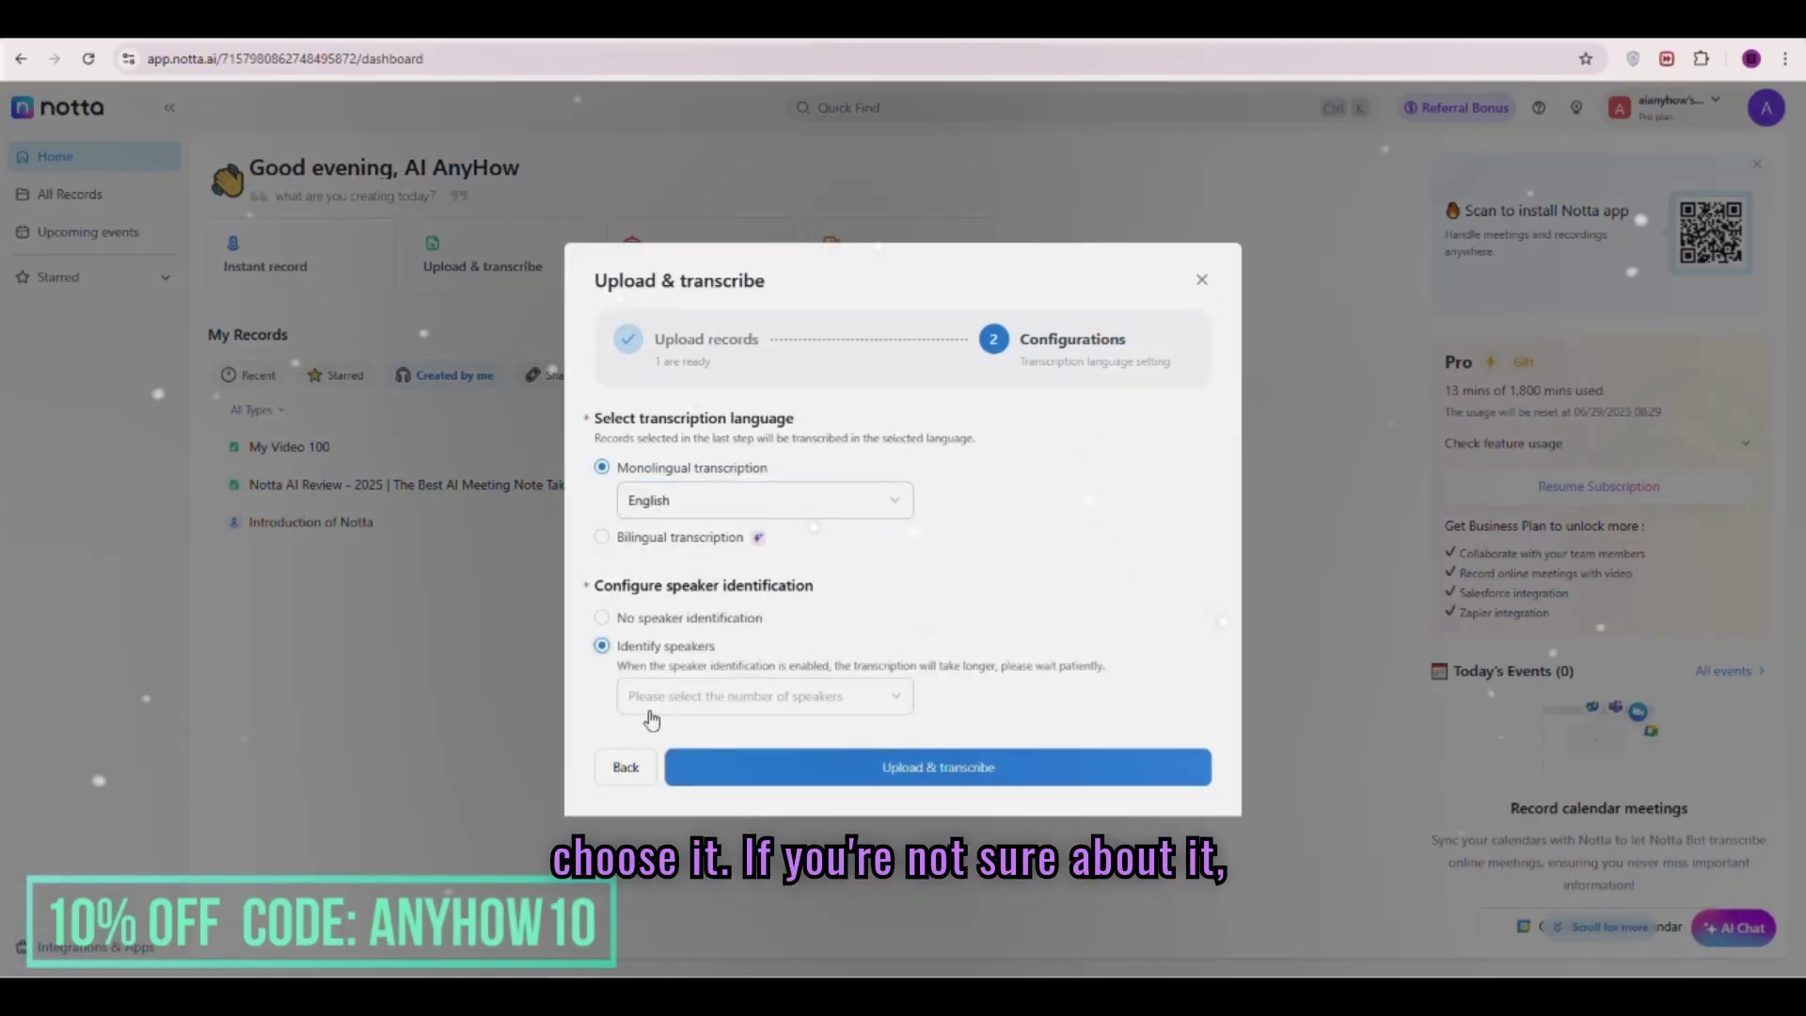
left_click(889, 701)
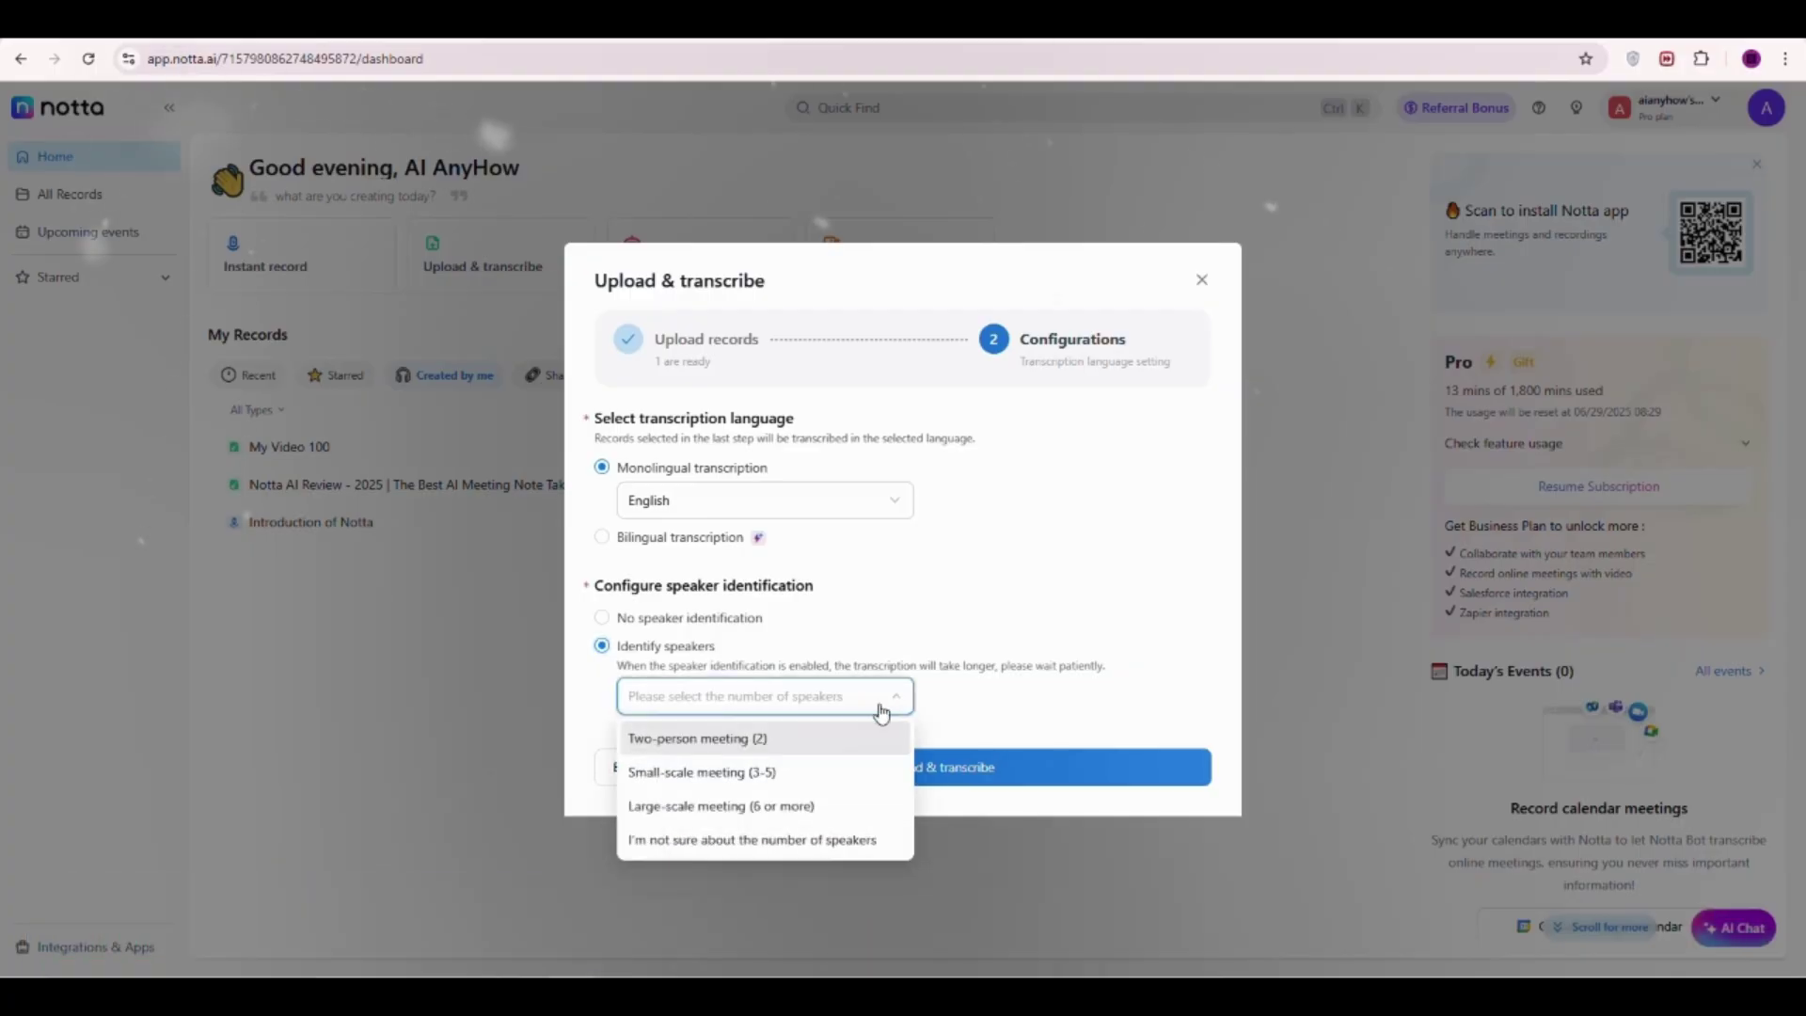
left_click(872, 851)
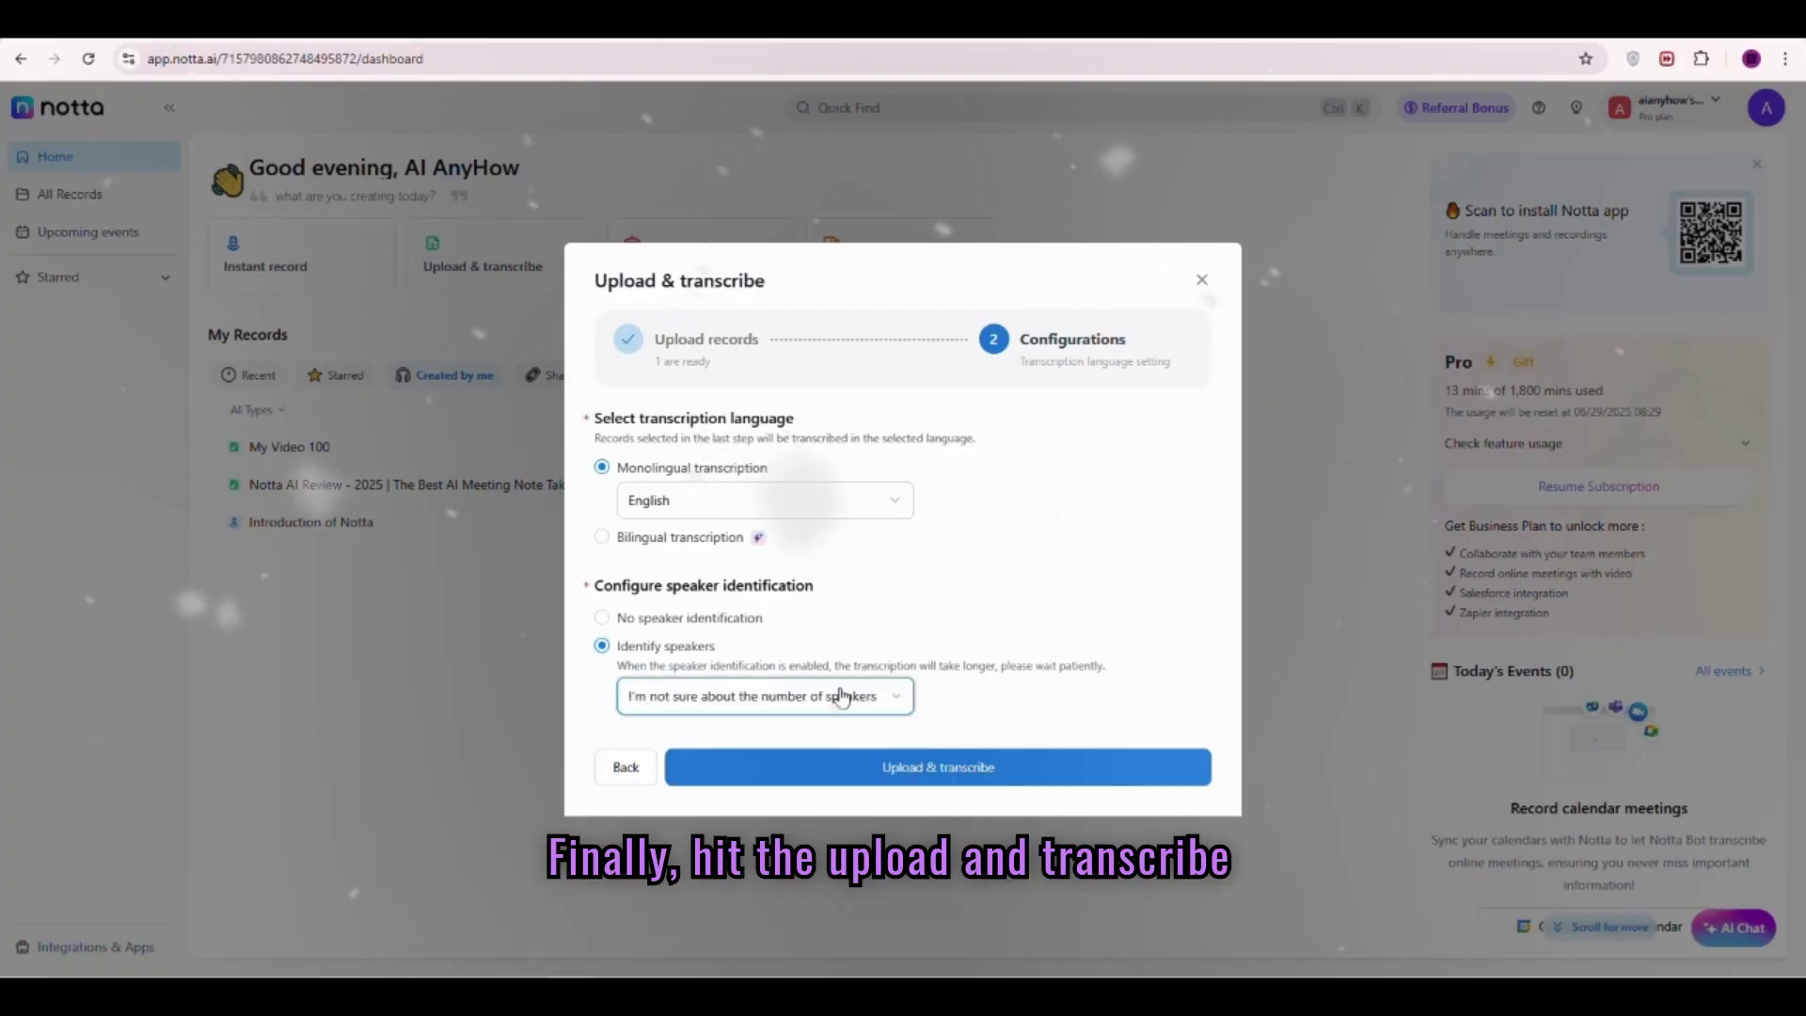
left_click(979, 770)
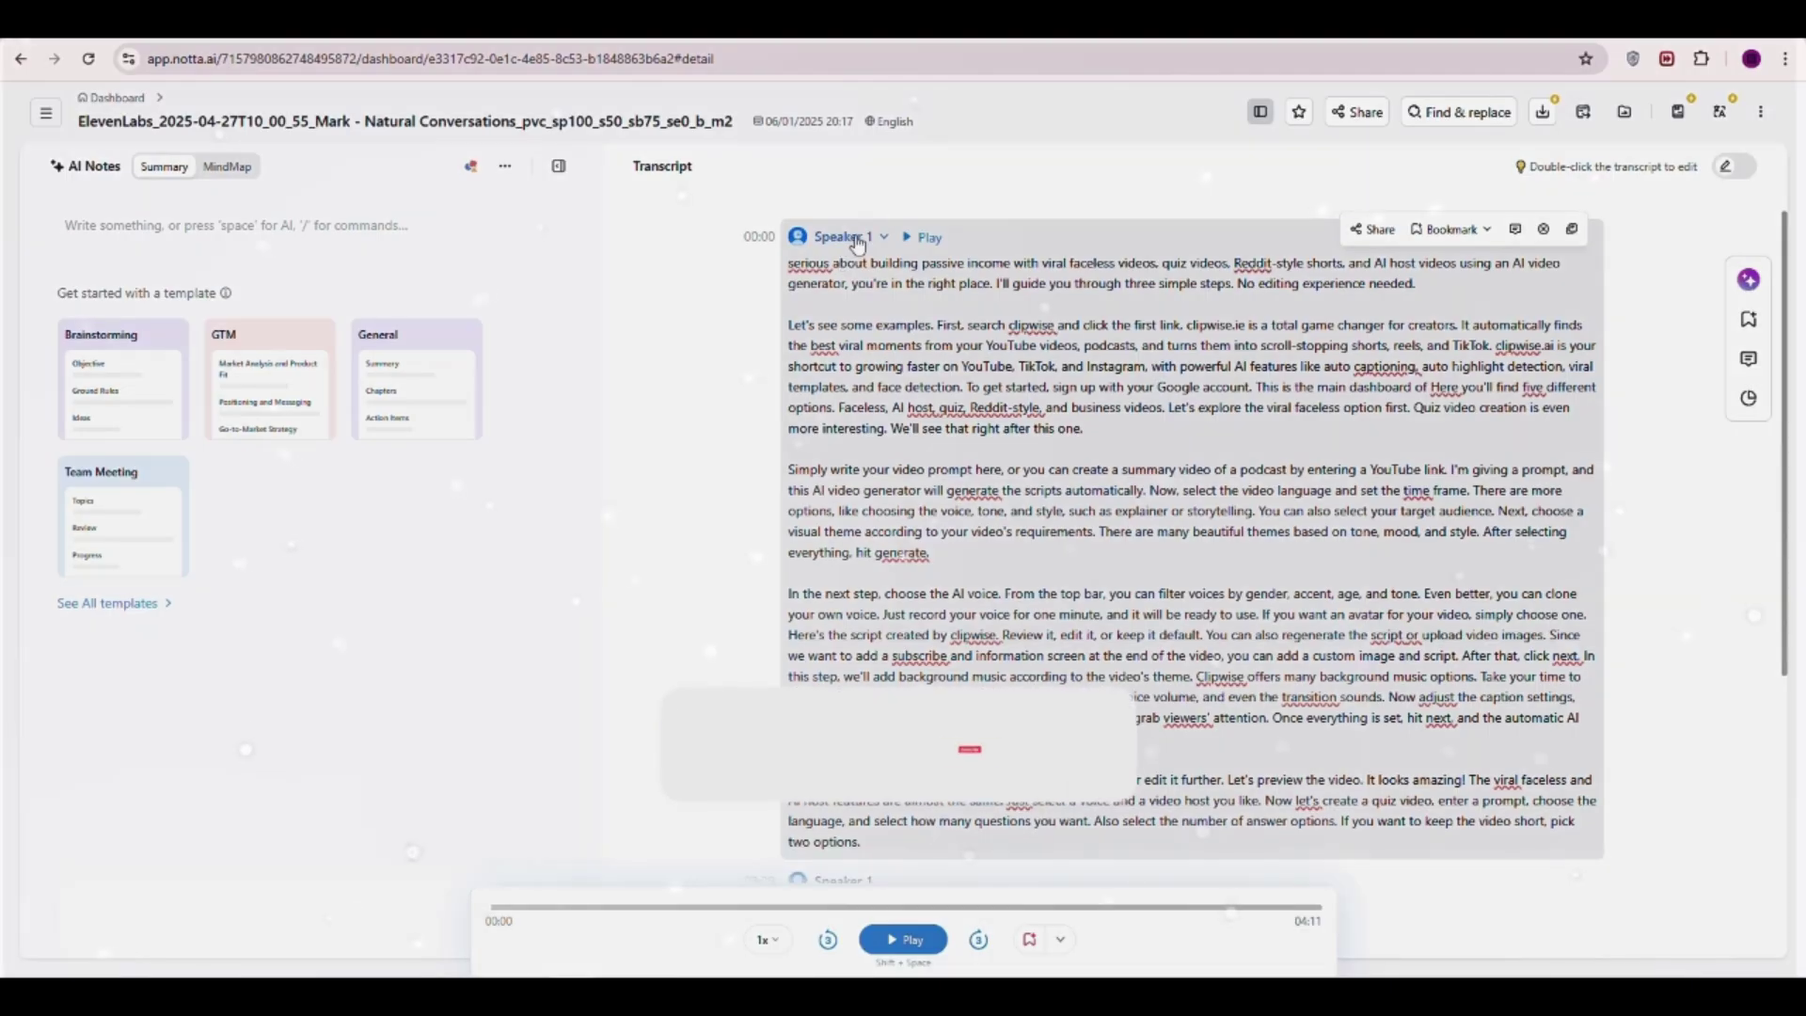
Open the AI Chat panel beside the finished transcript and focus its question box.
scroll(1069, 614, "down", 4)
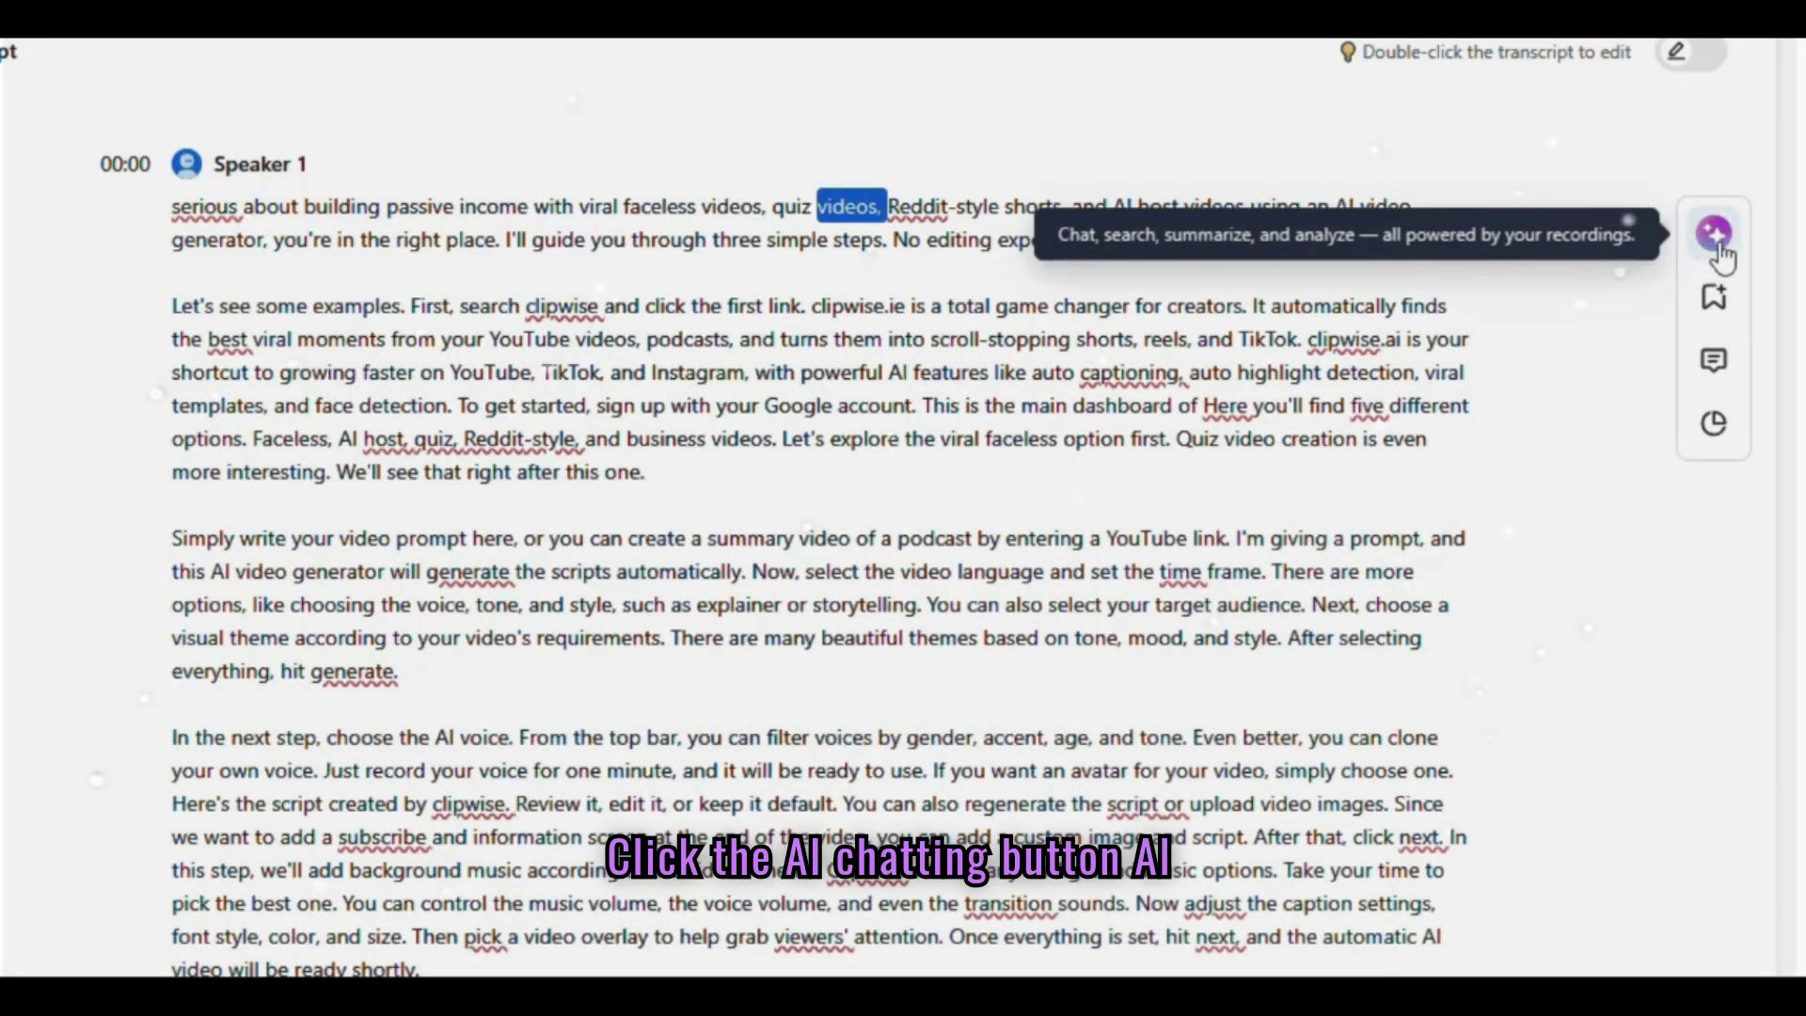
left_click(1715, 233)
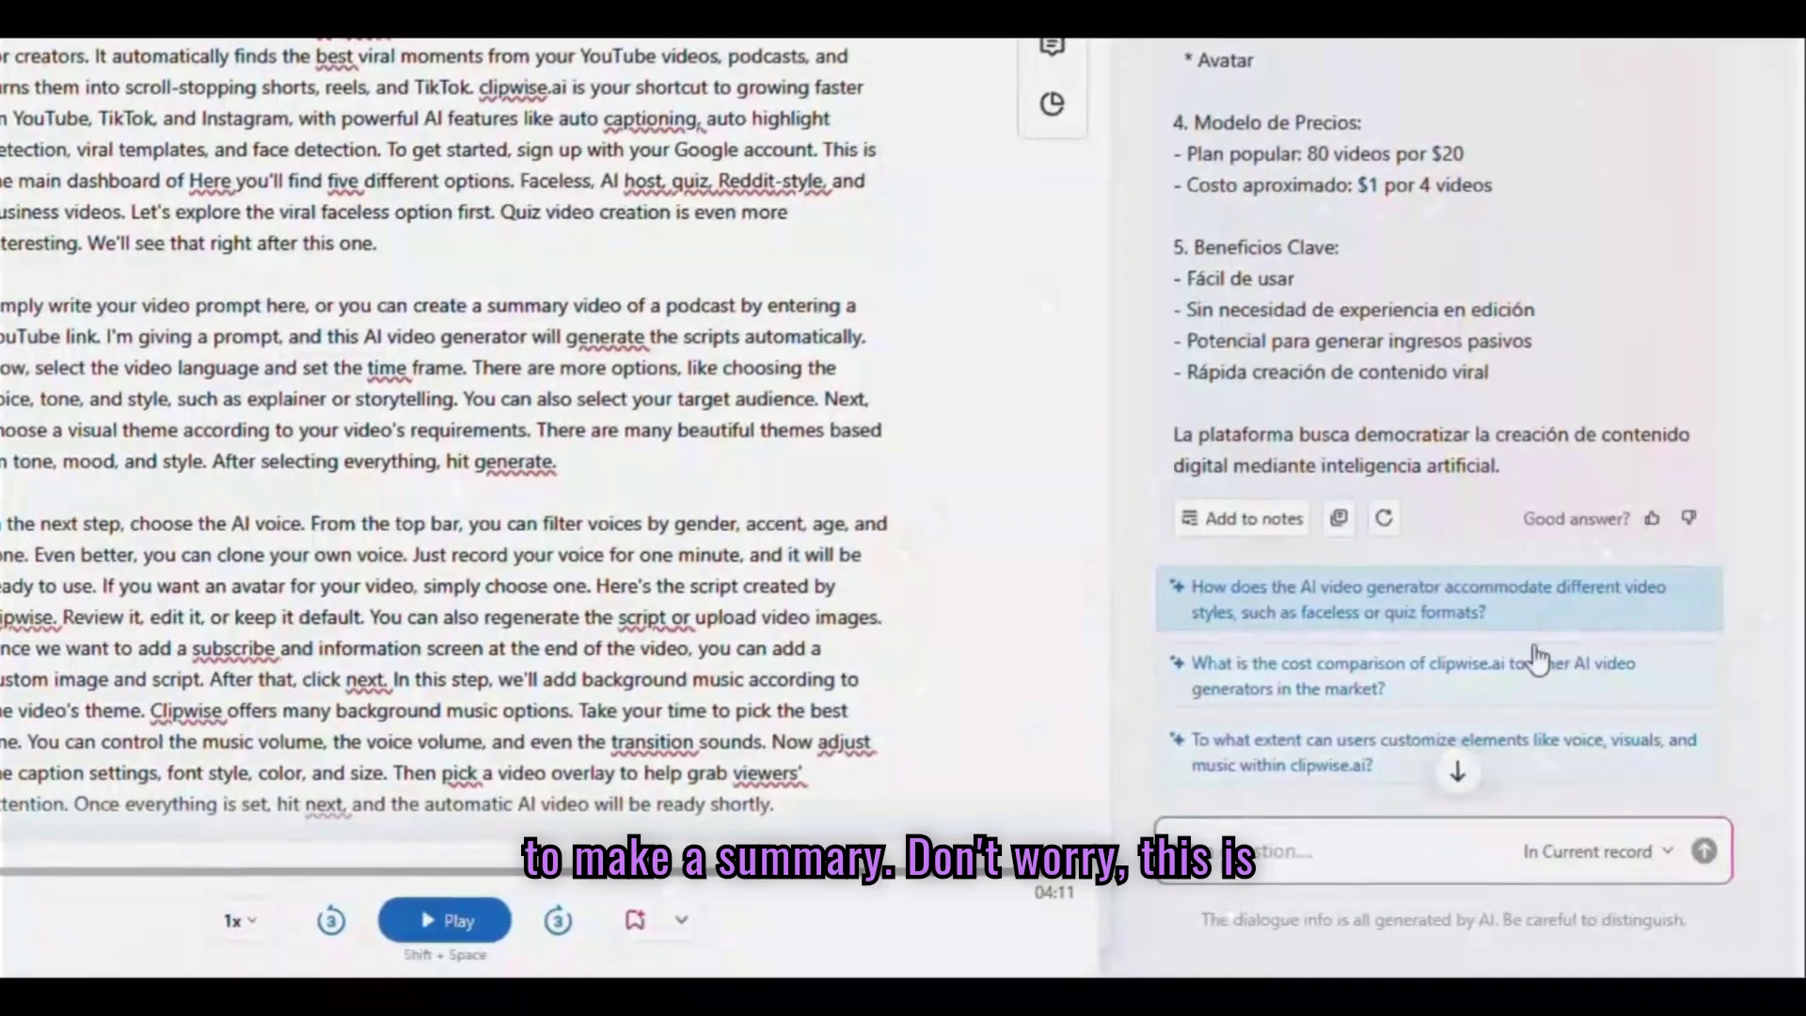
left_click(1251, 851)
Ask the AI chat 'make a summary in english' and read through its reply.
type("make a summary")
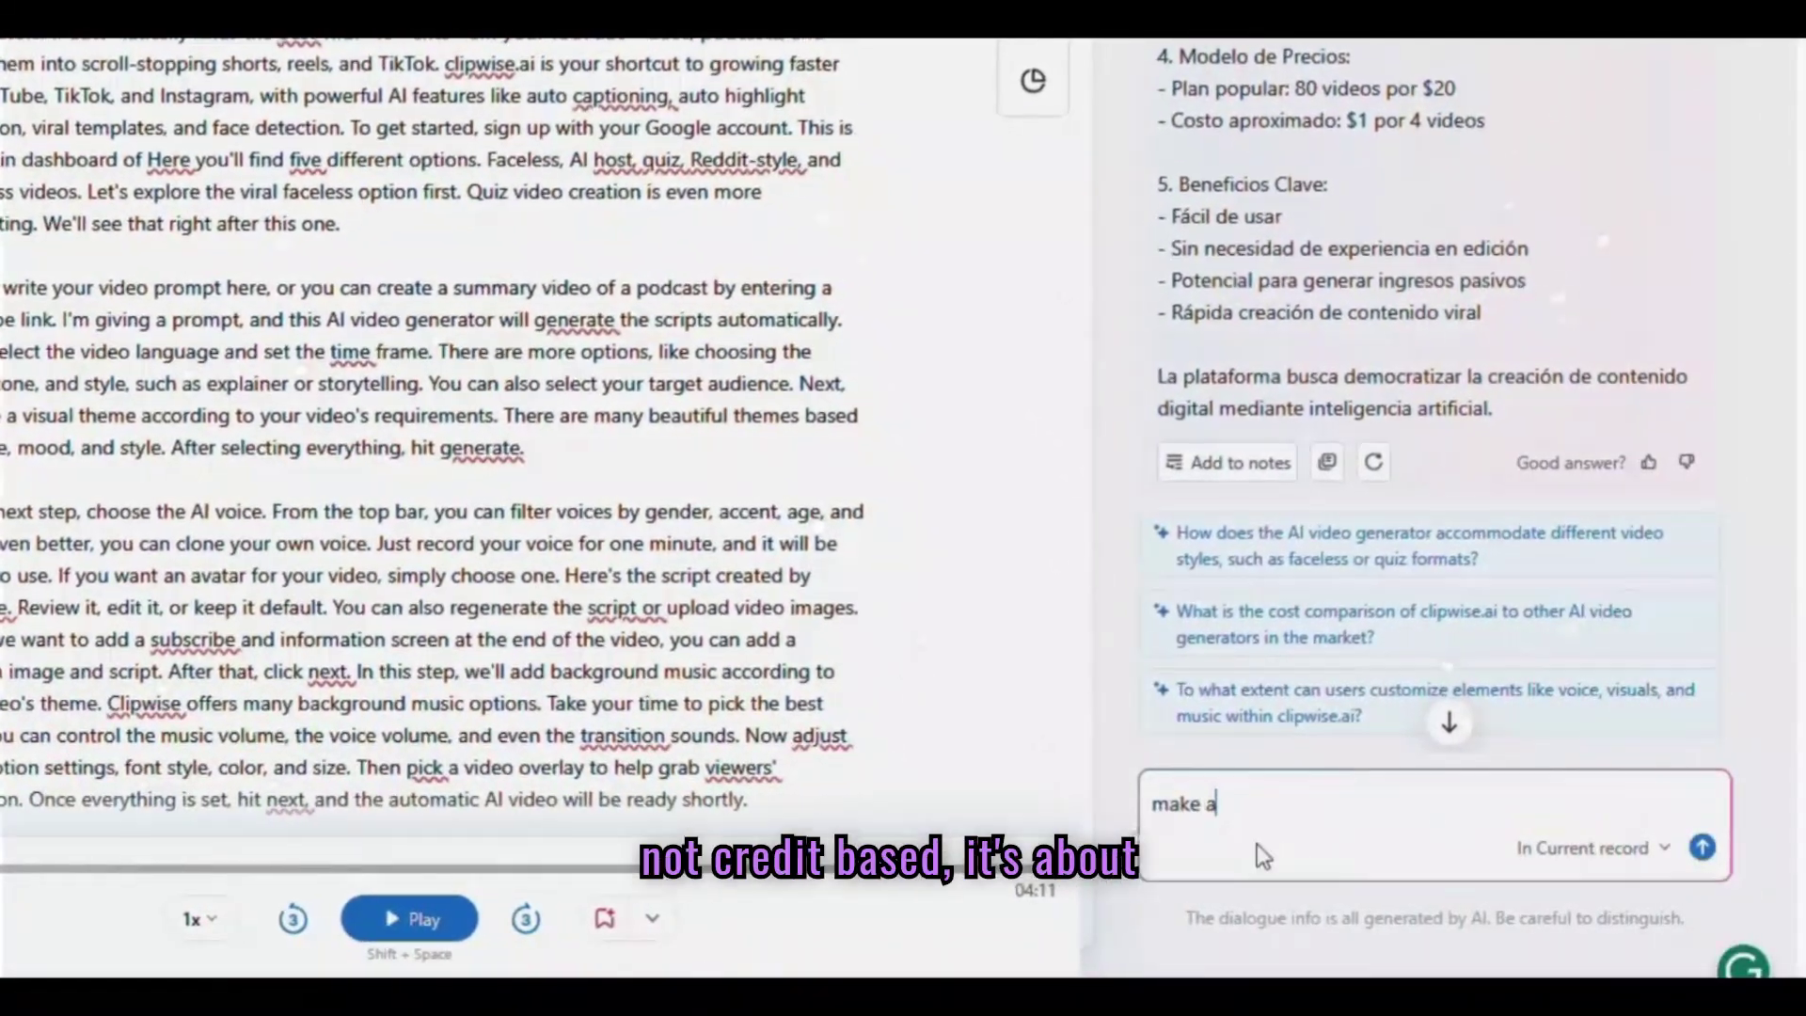
type(" in englis")
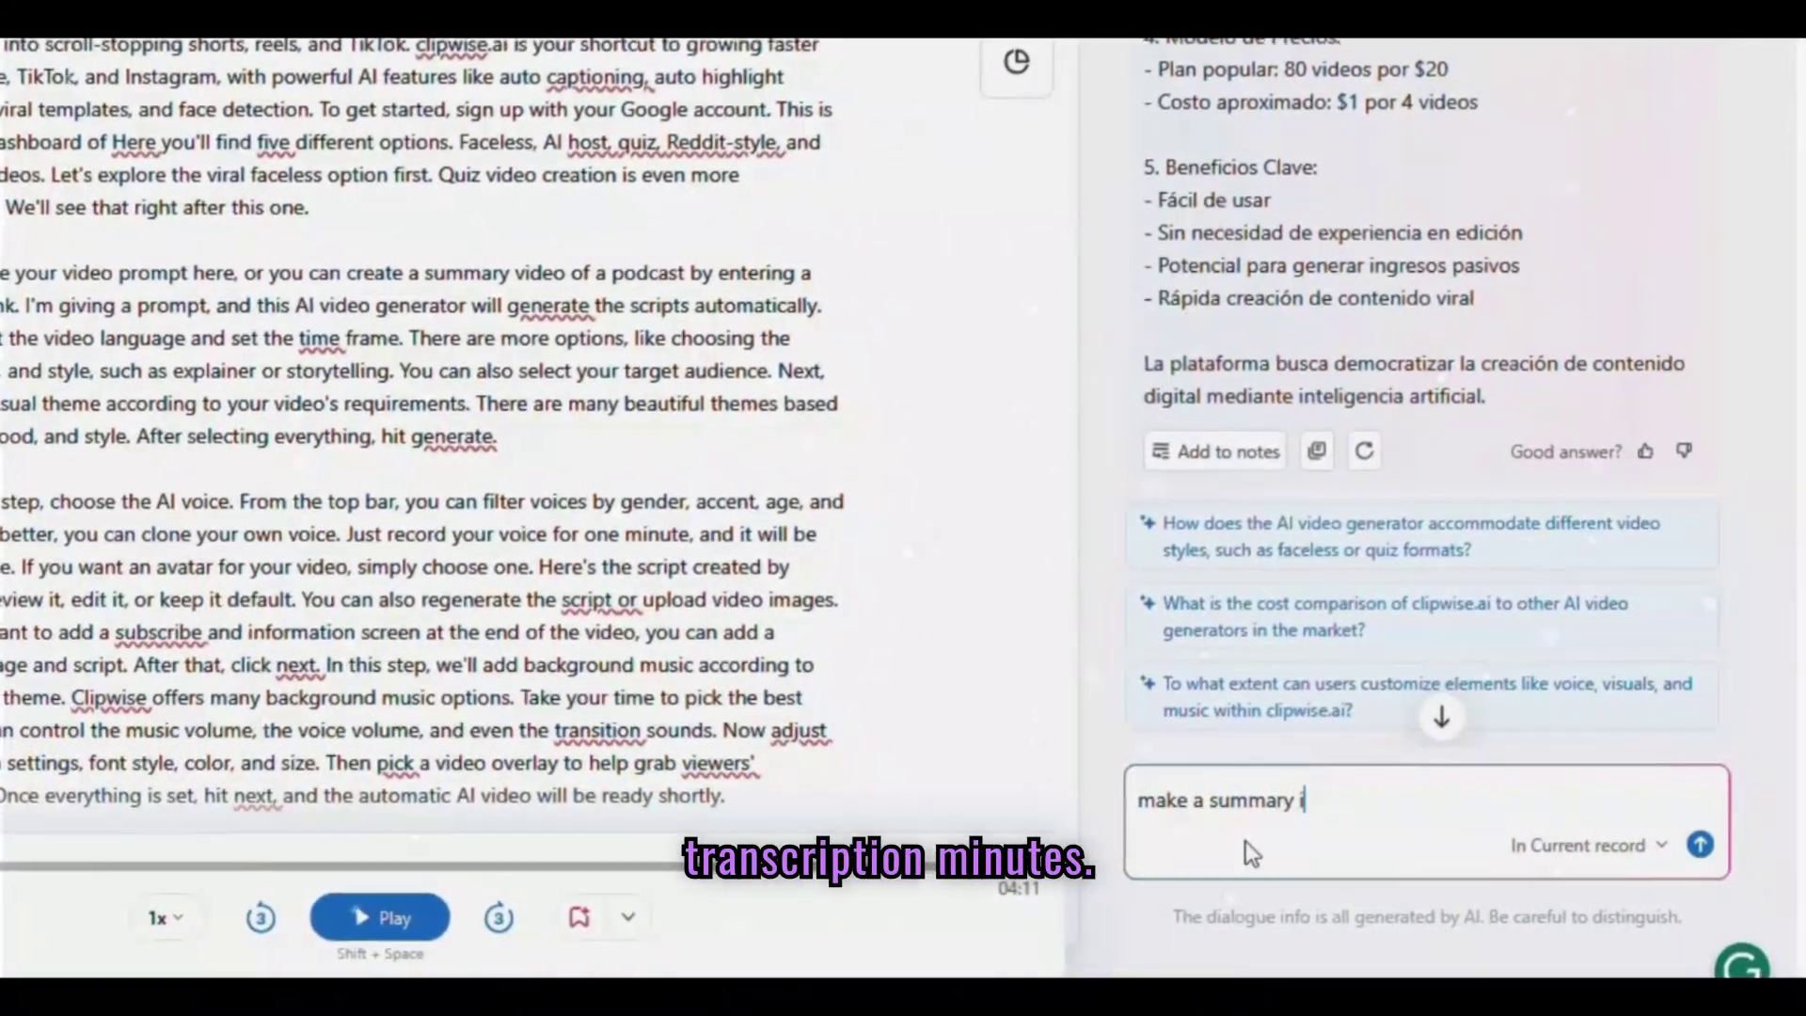
type("h")
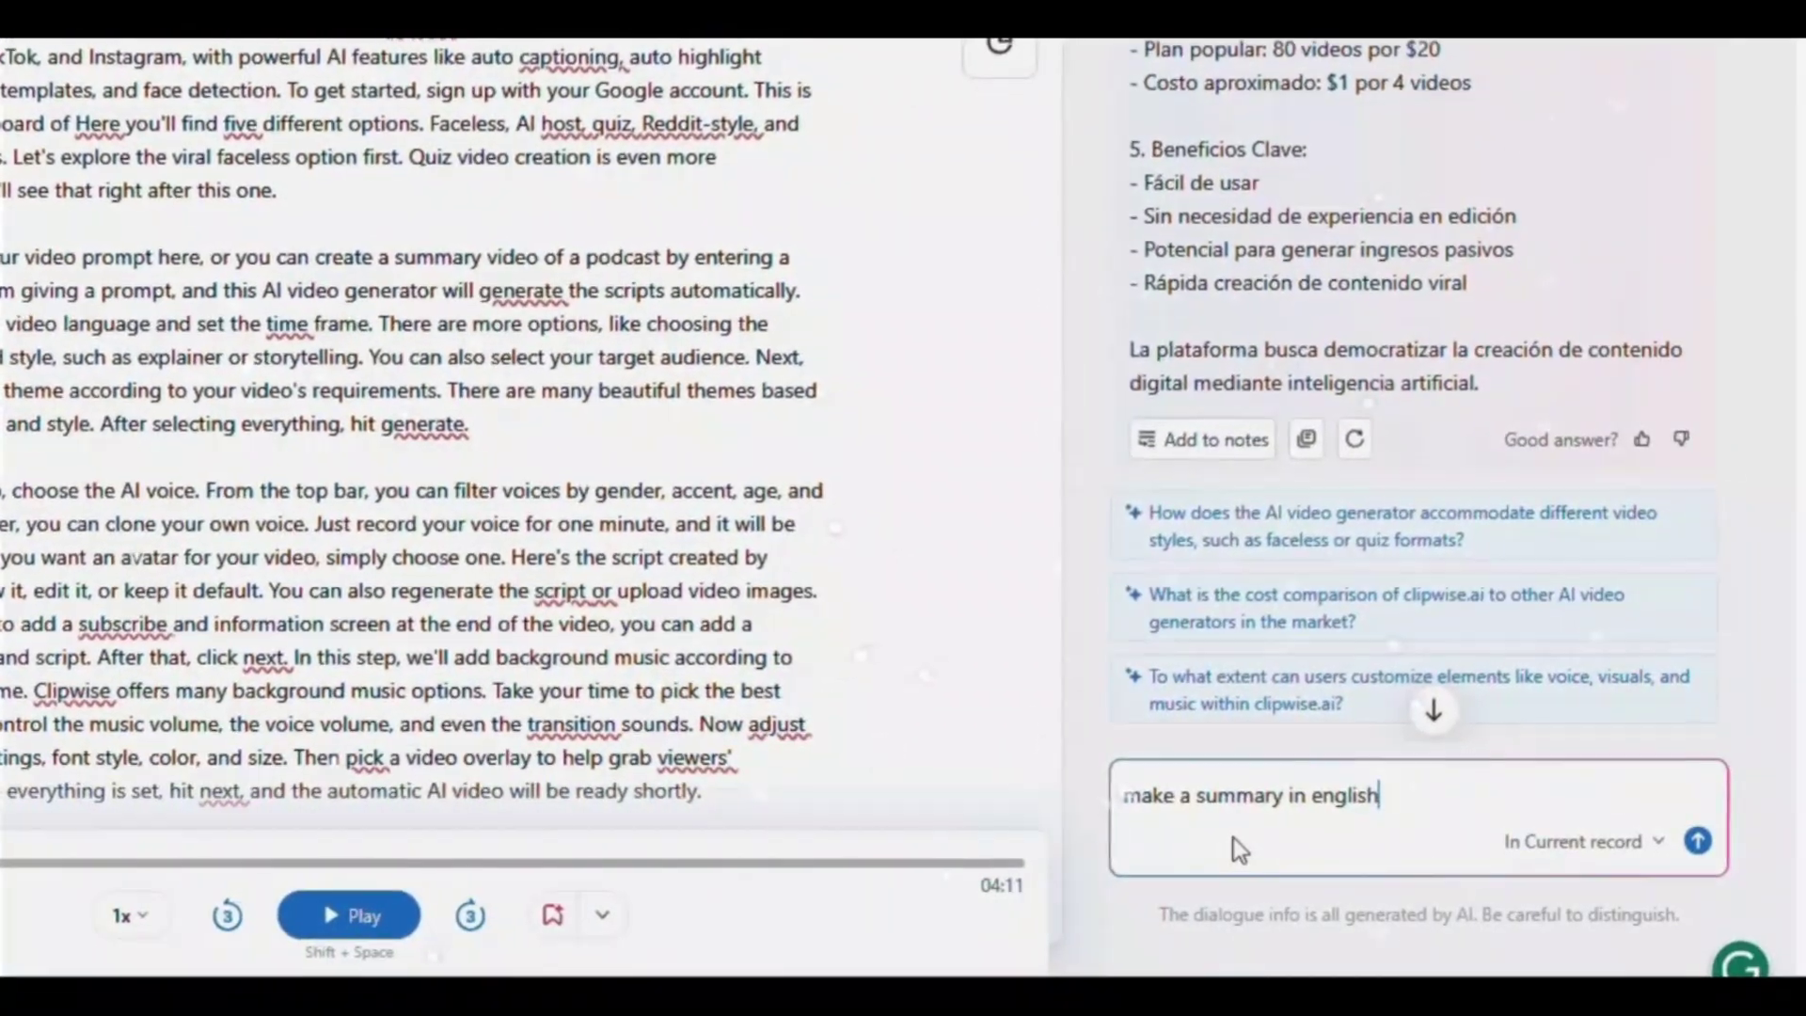
key("Return")
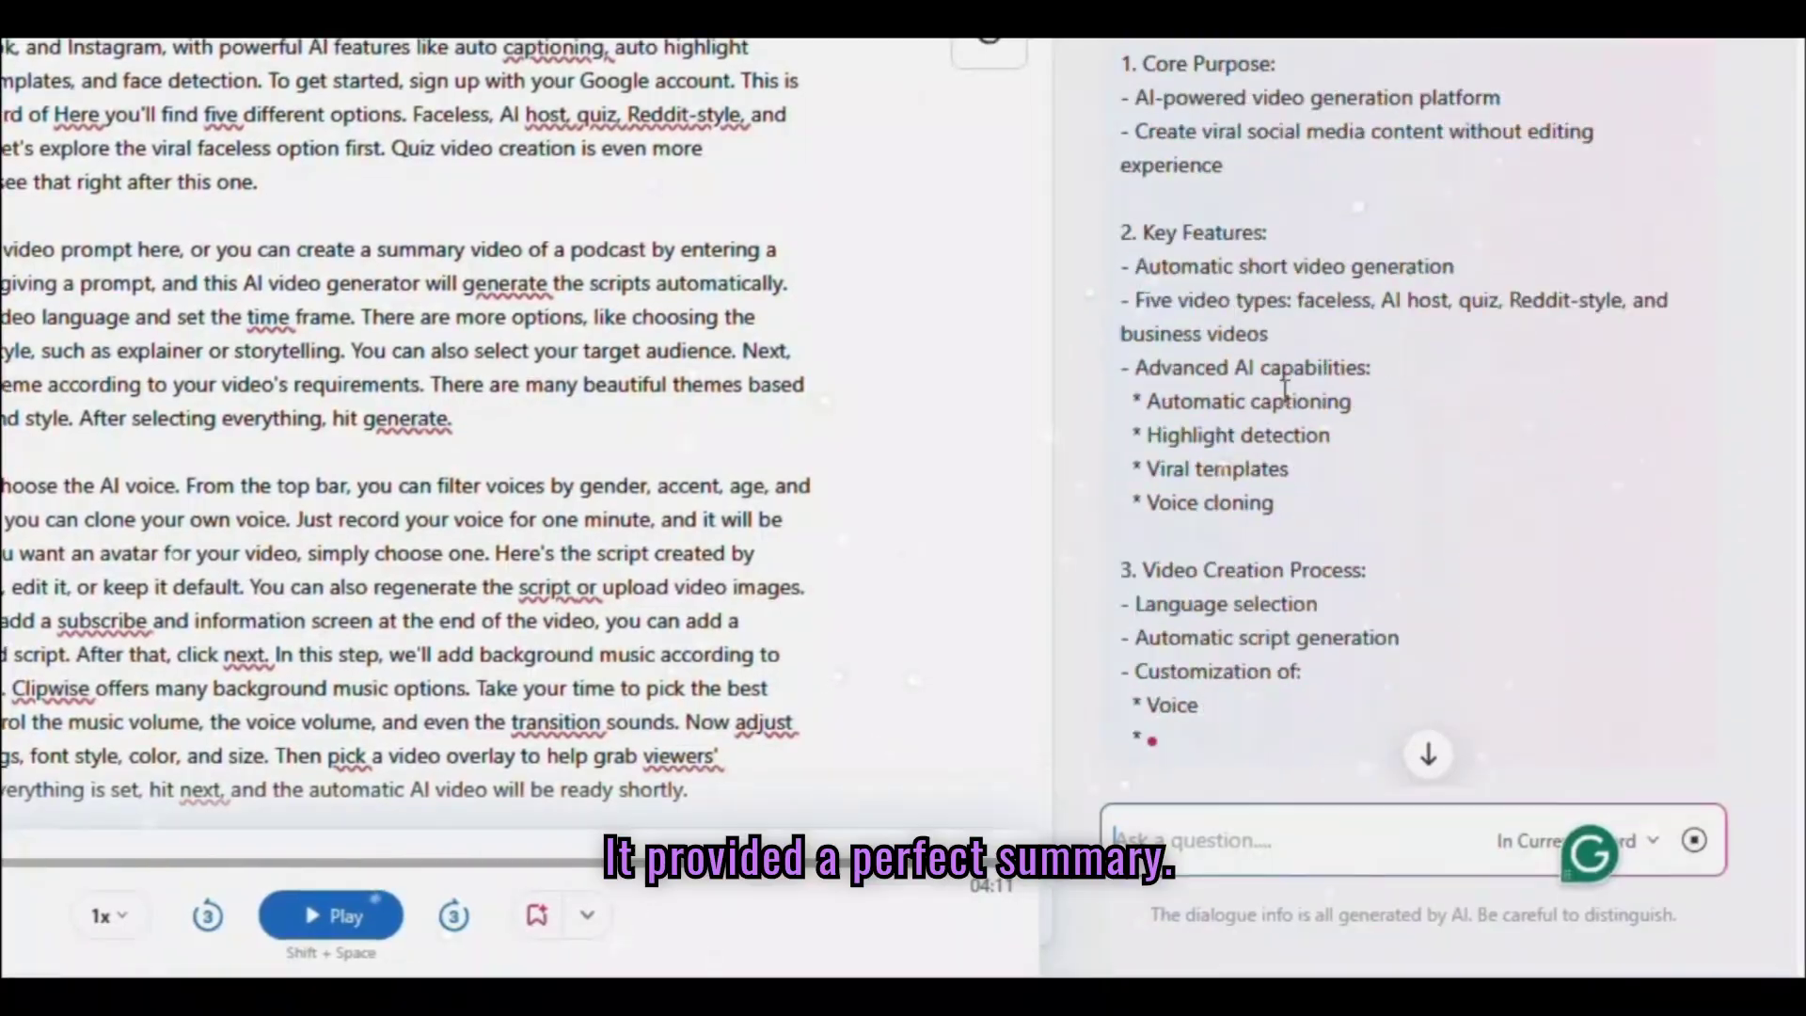
scroll(1315, 471, "up", 8)
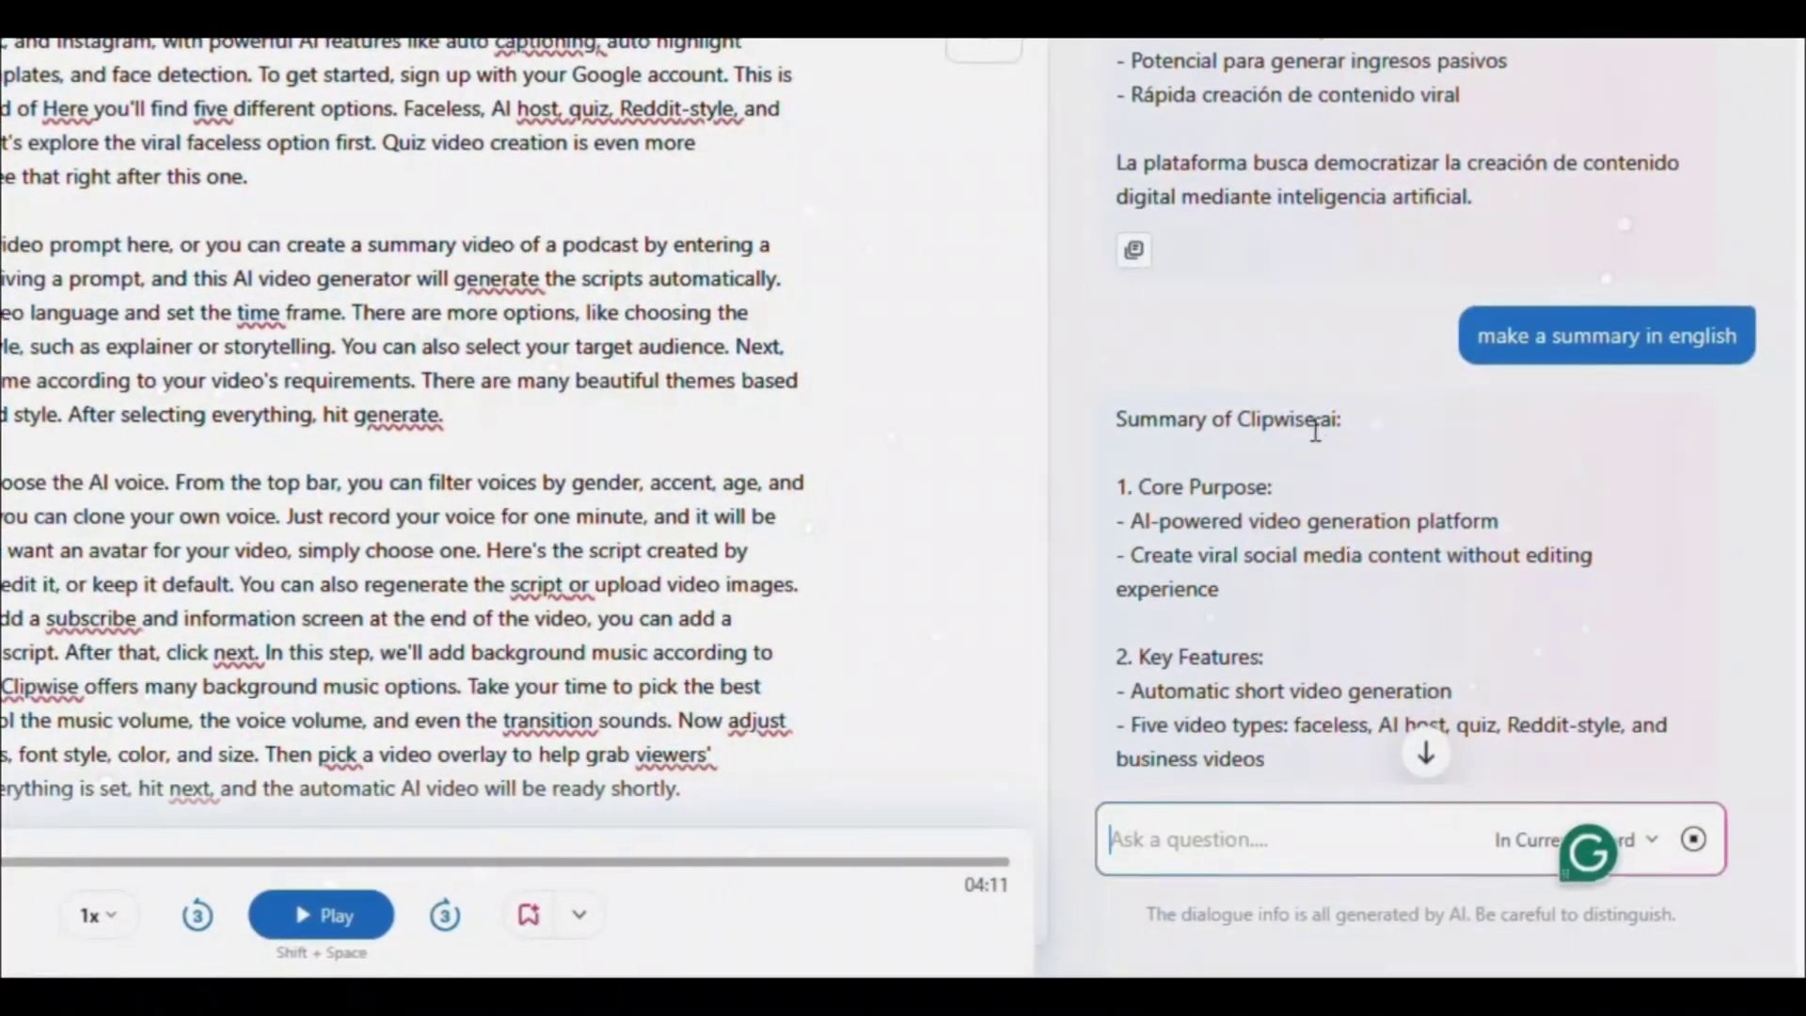
scroll(1315, 544, "down", 10)
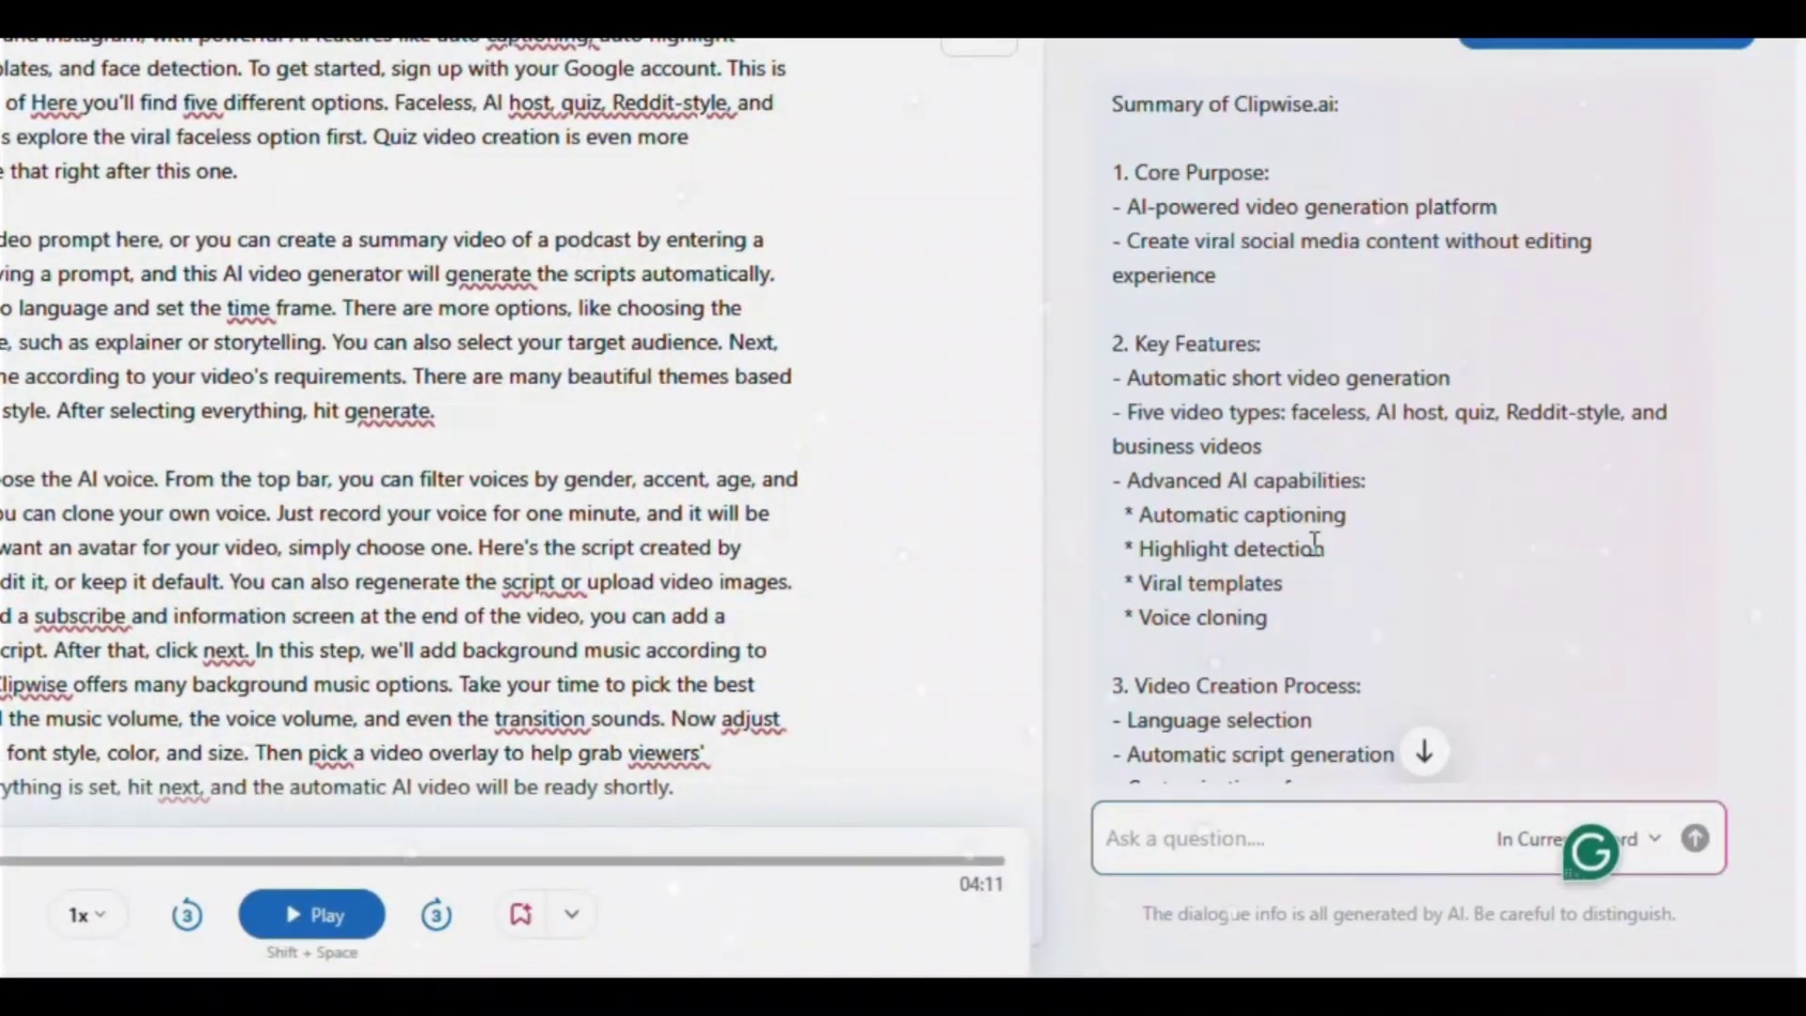
scroll(1396, 429, "down", 3)
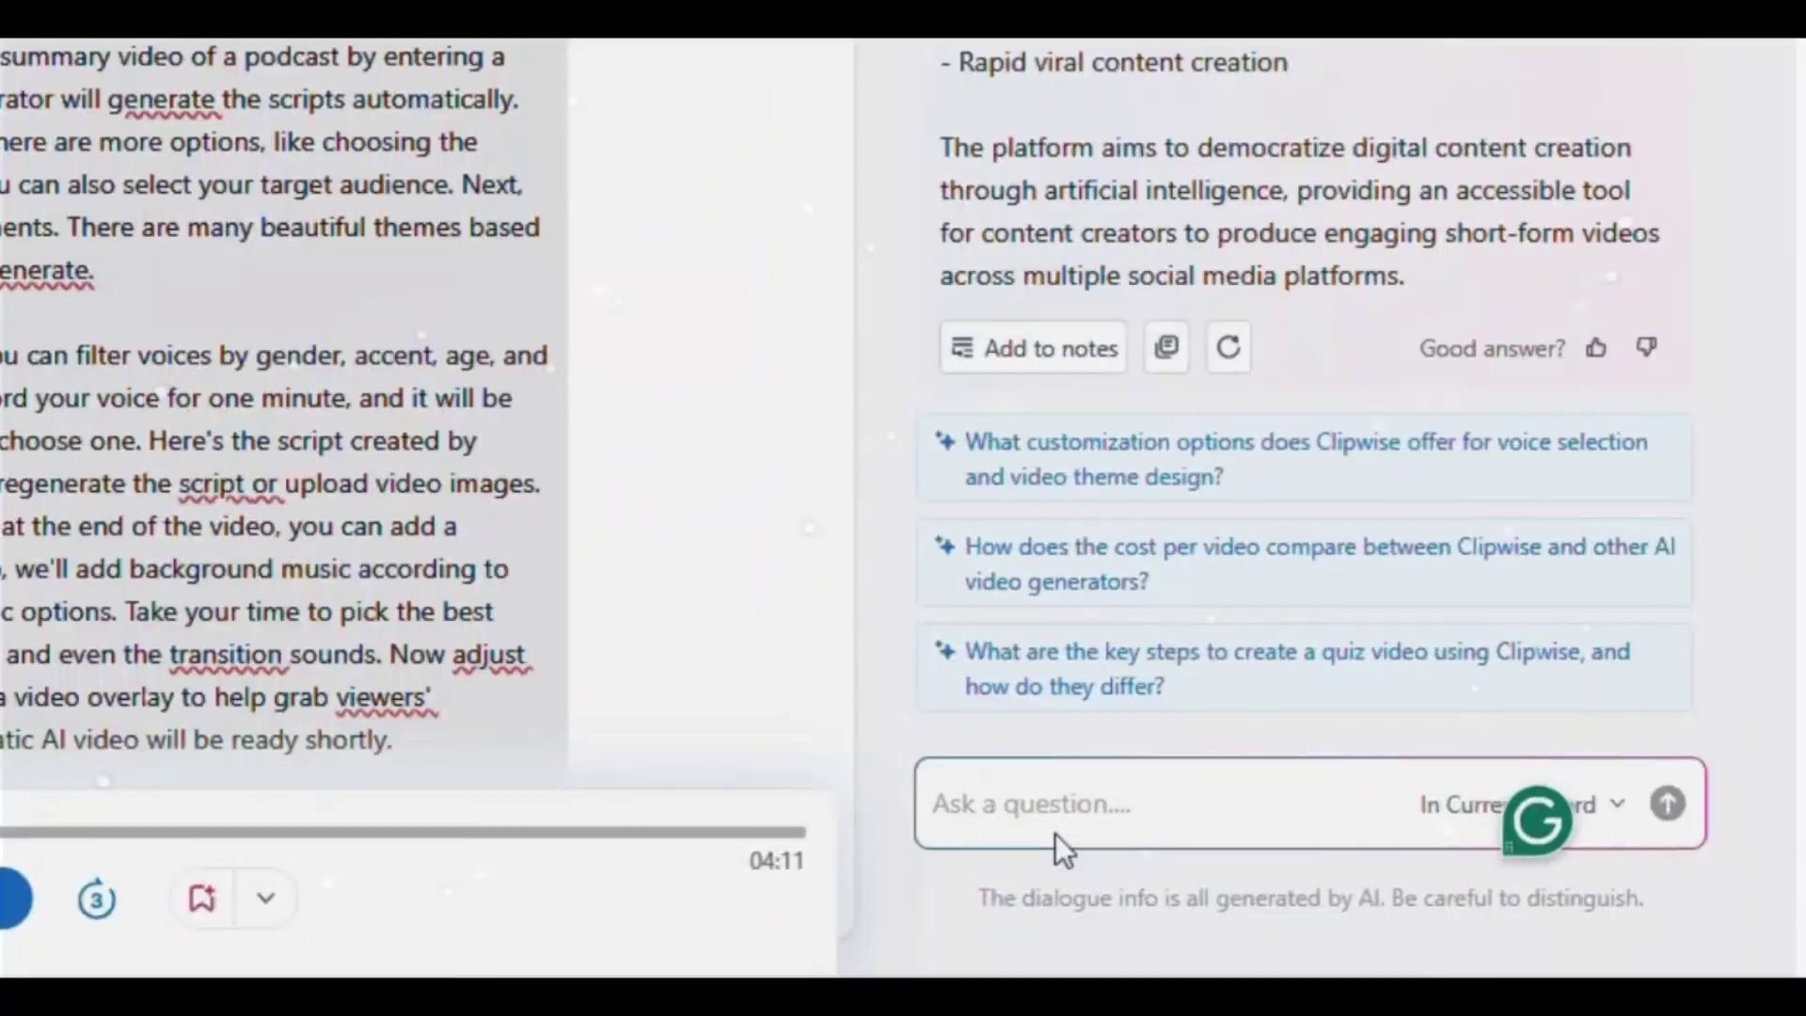
Ask the AI chat 'translate chinese' and copy the Chinese translation reply.
type("translate the transcription in chise")
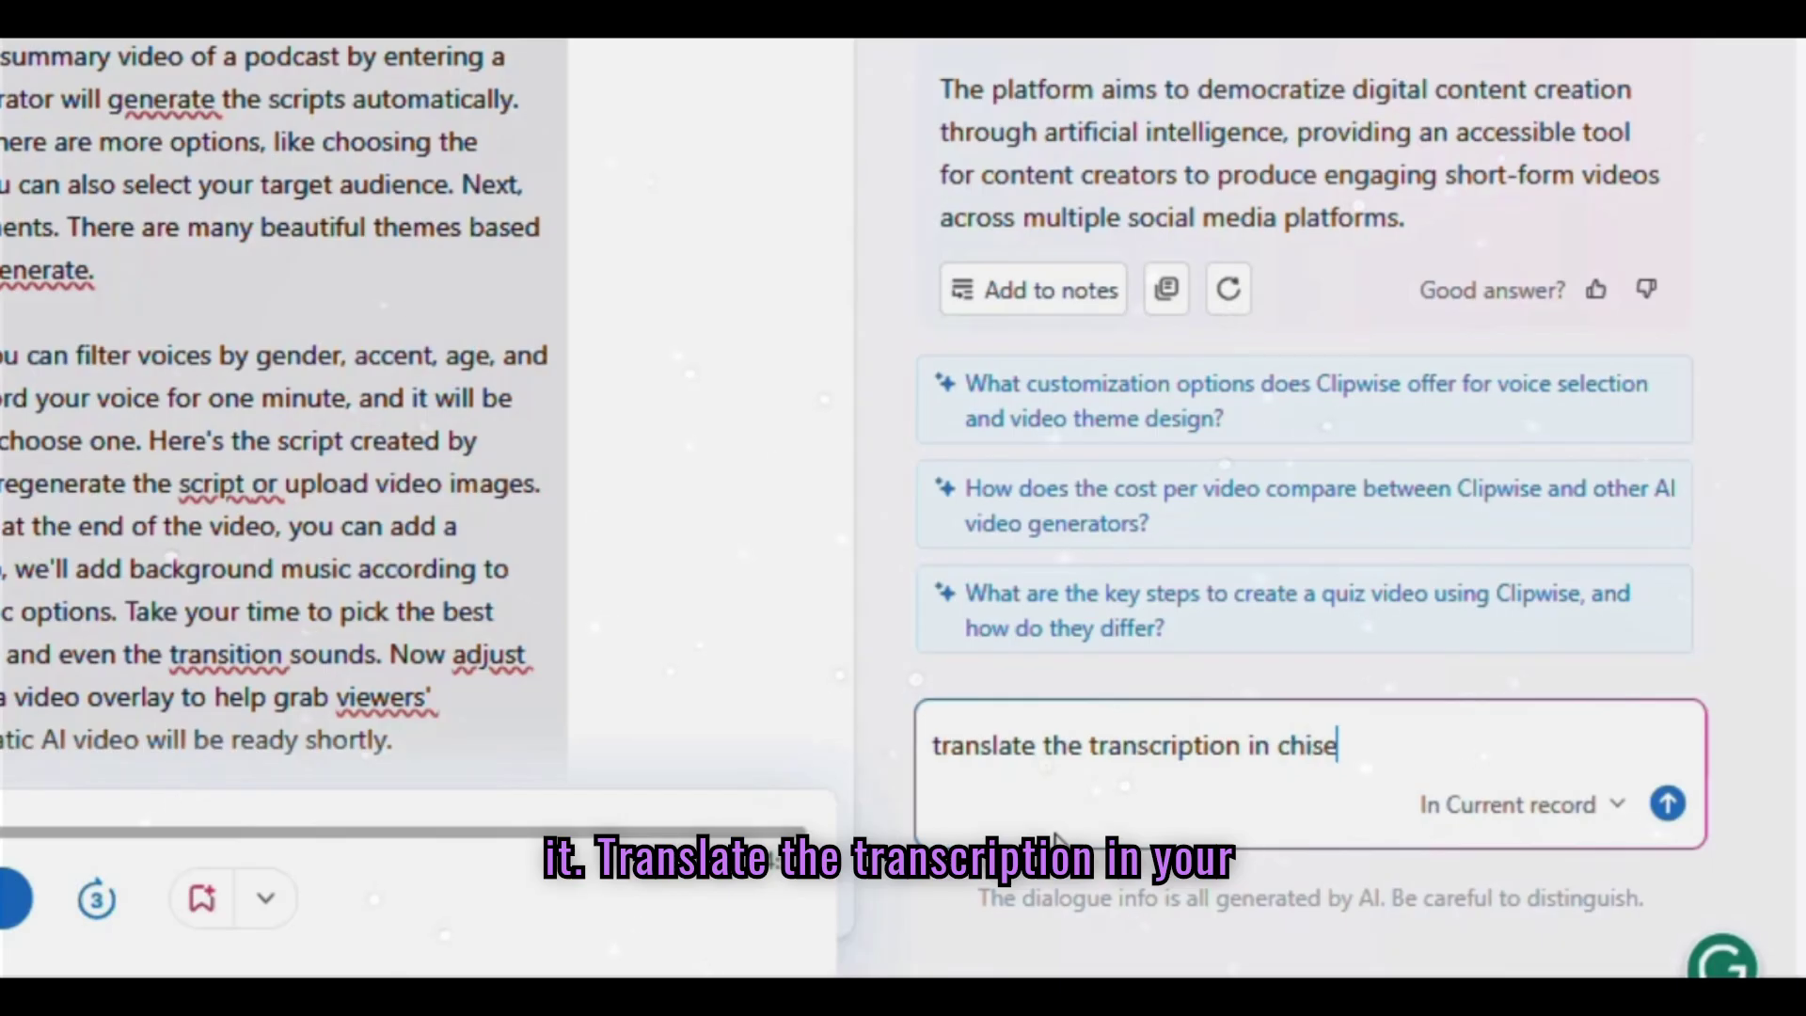
type(" chinese")
key("Return")
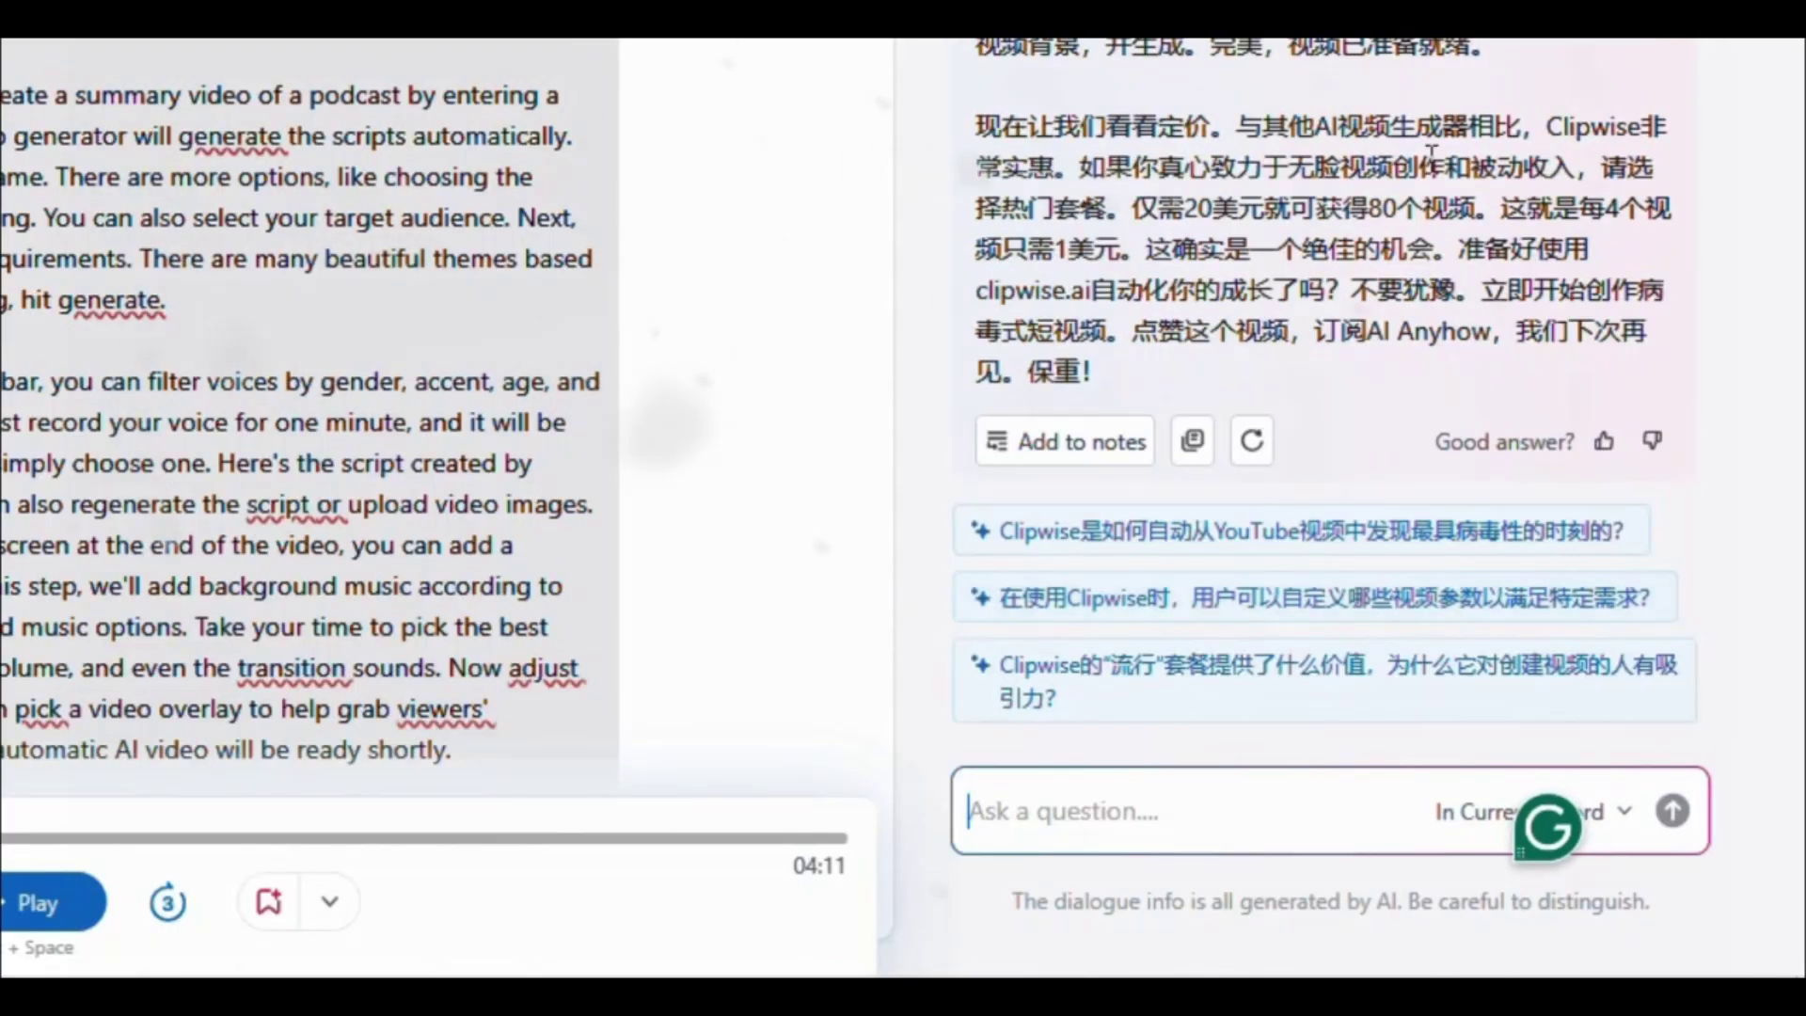
scroll(1374, 286, "up", 8)
scroll(1374, 286, "down", 8)
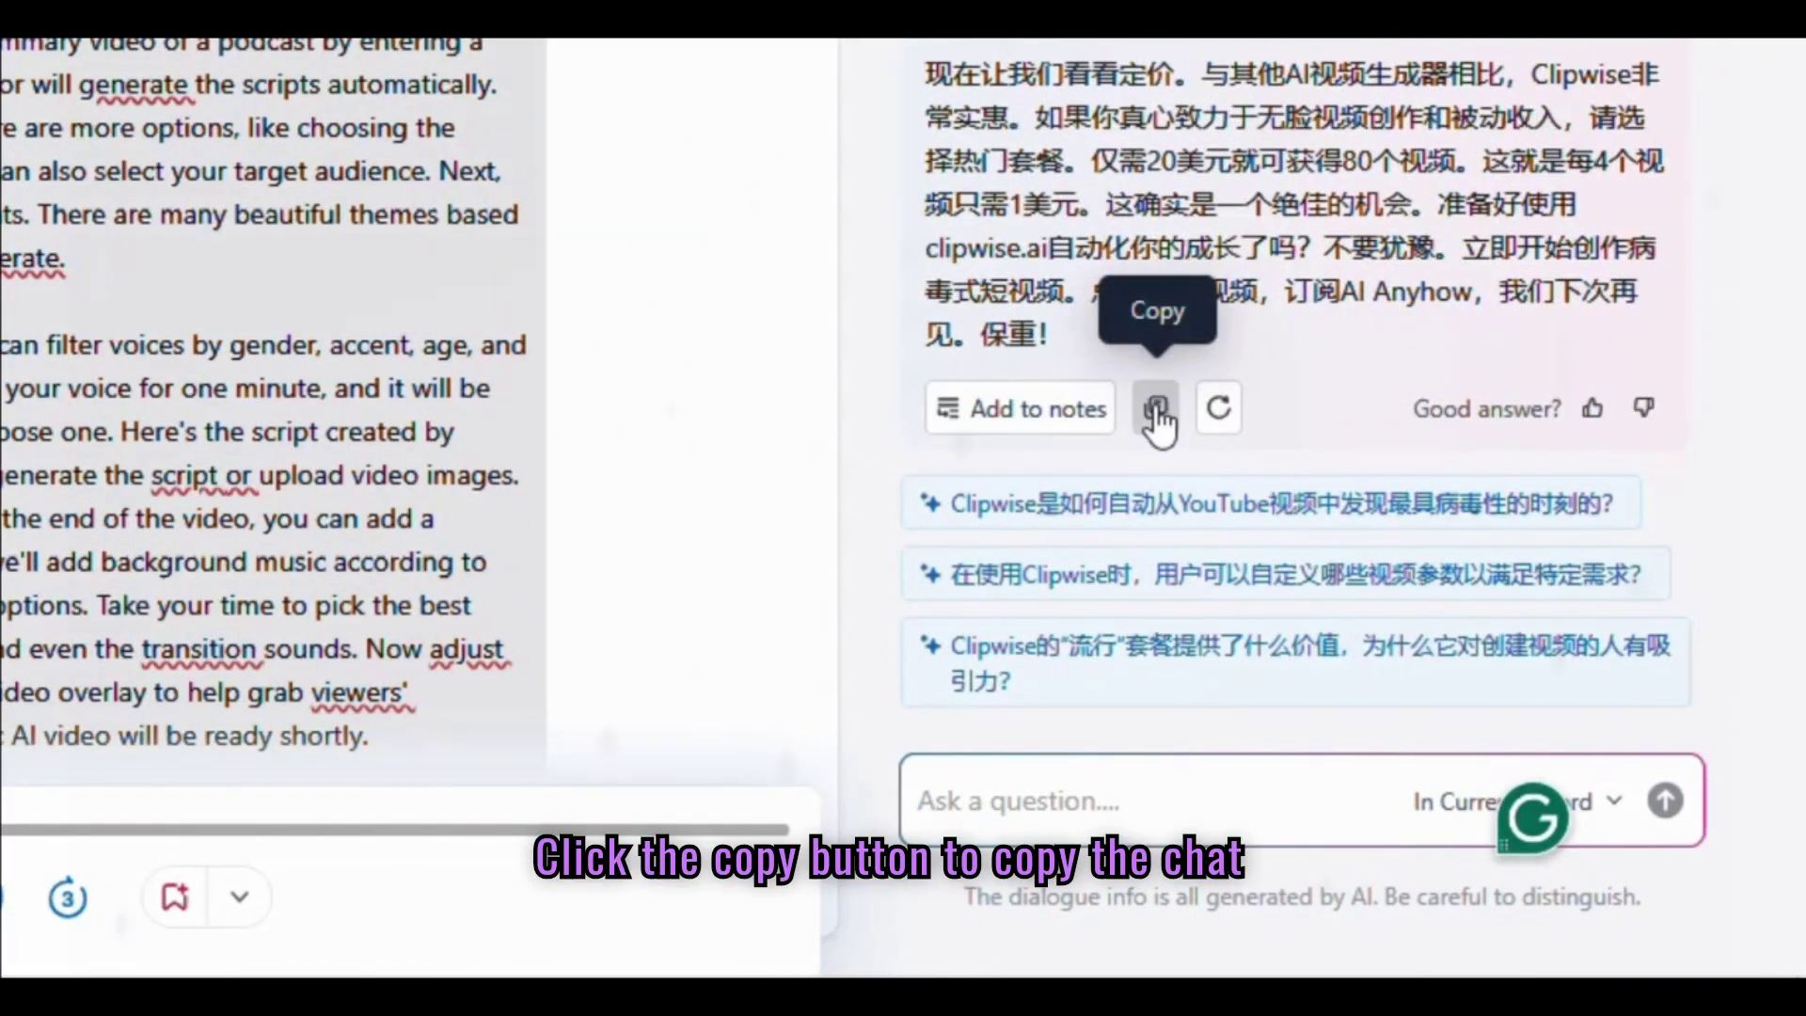
left_click(1192, 441)
scroll(1330, 320, "up", 5)
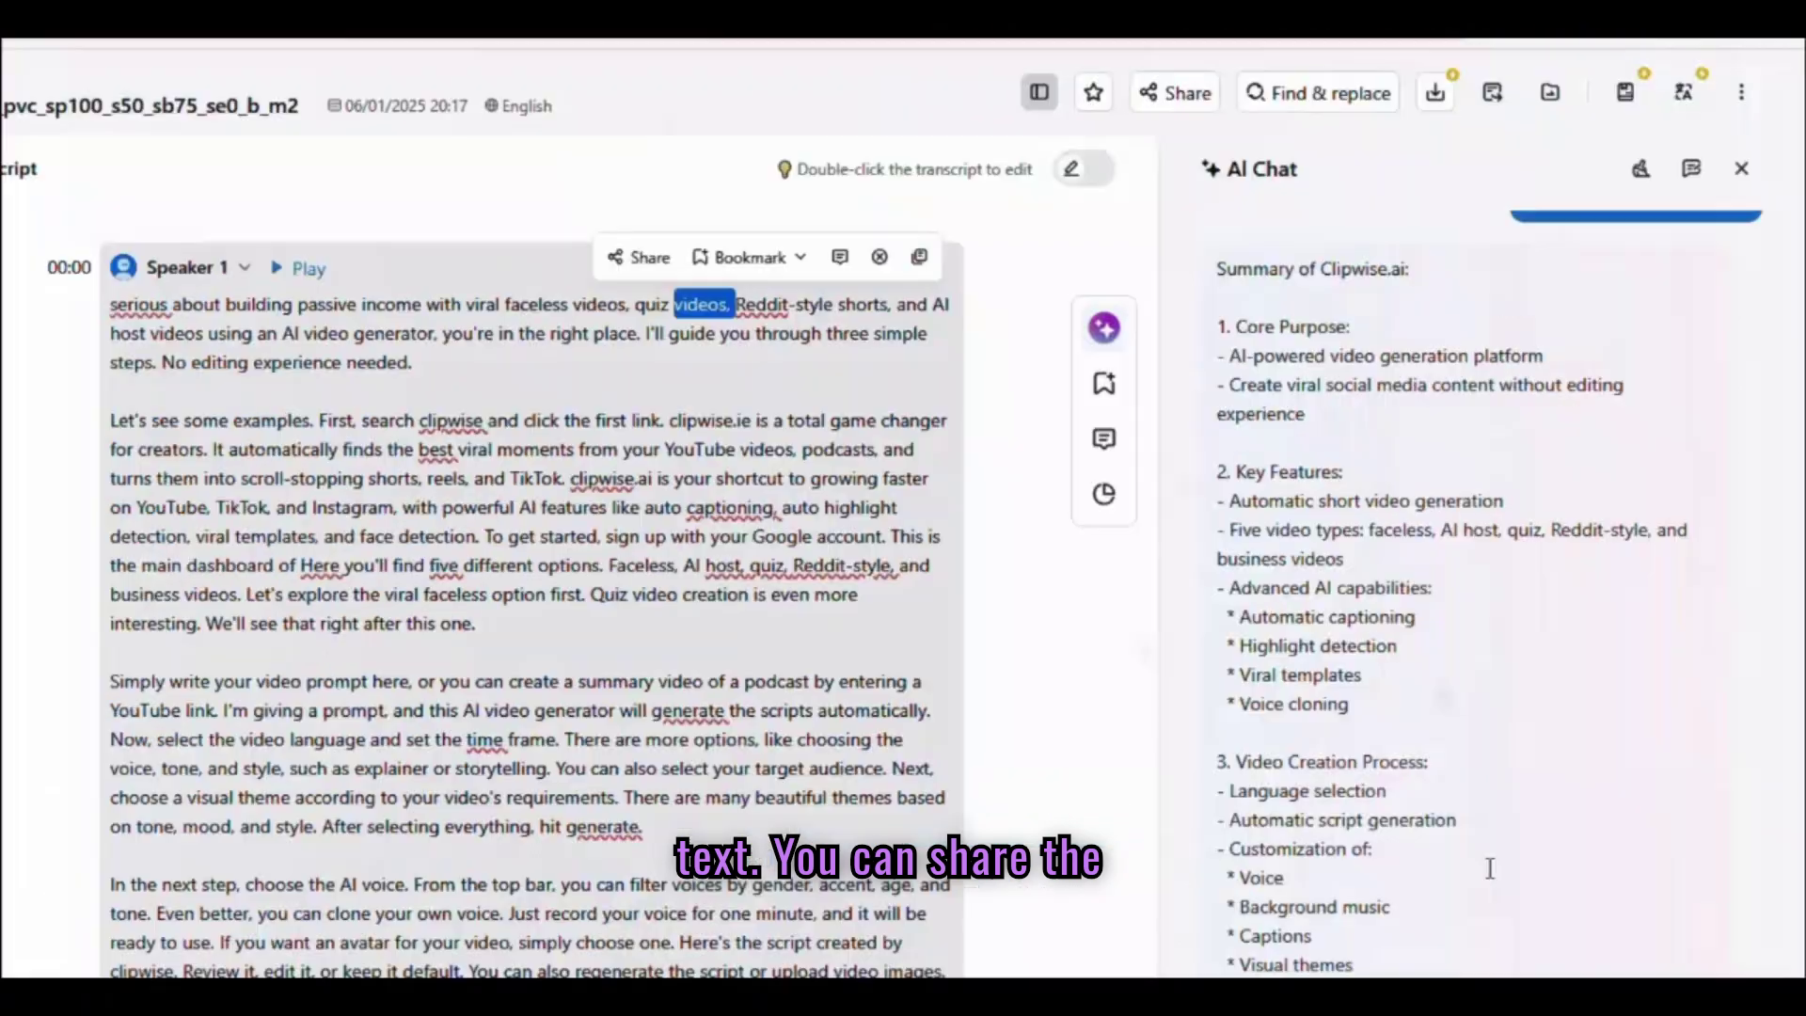
scroll(1490, 867, "up", 1)
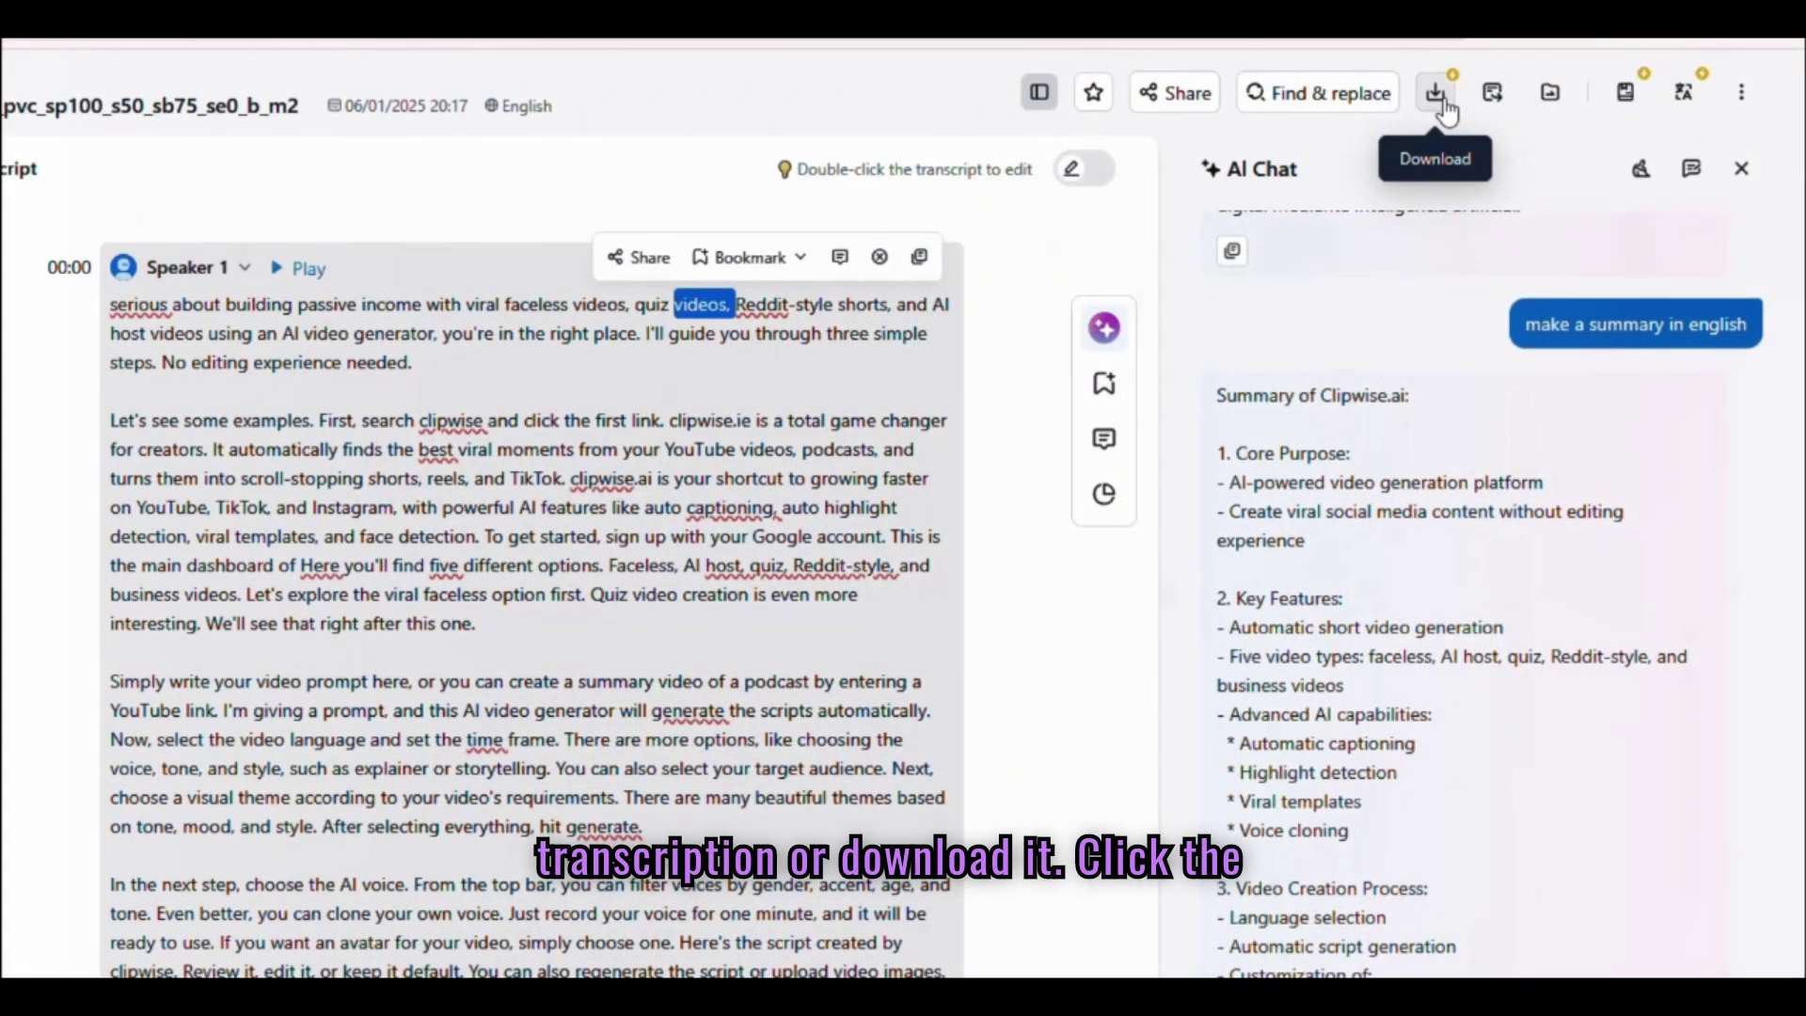
Download the record's full transcript as a PDF Document (.pdf) with all elements selected.
left_click(1446, 105)
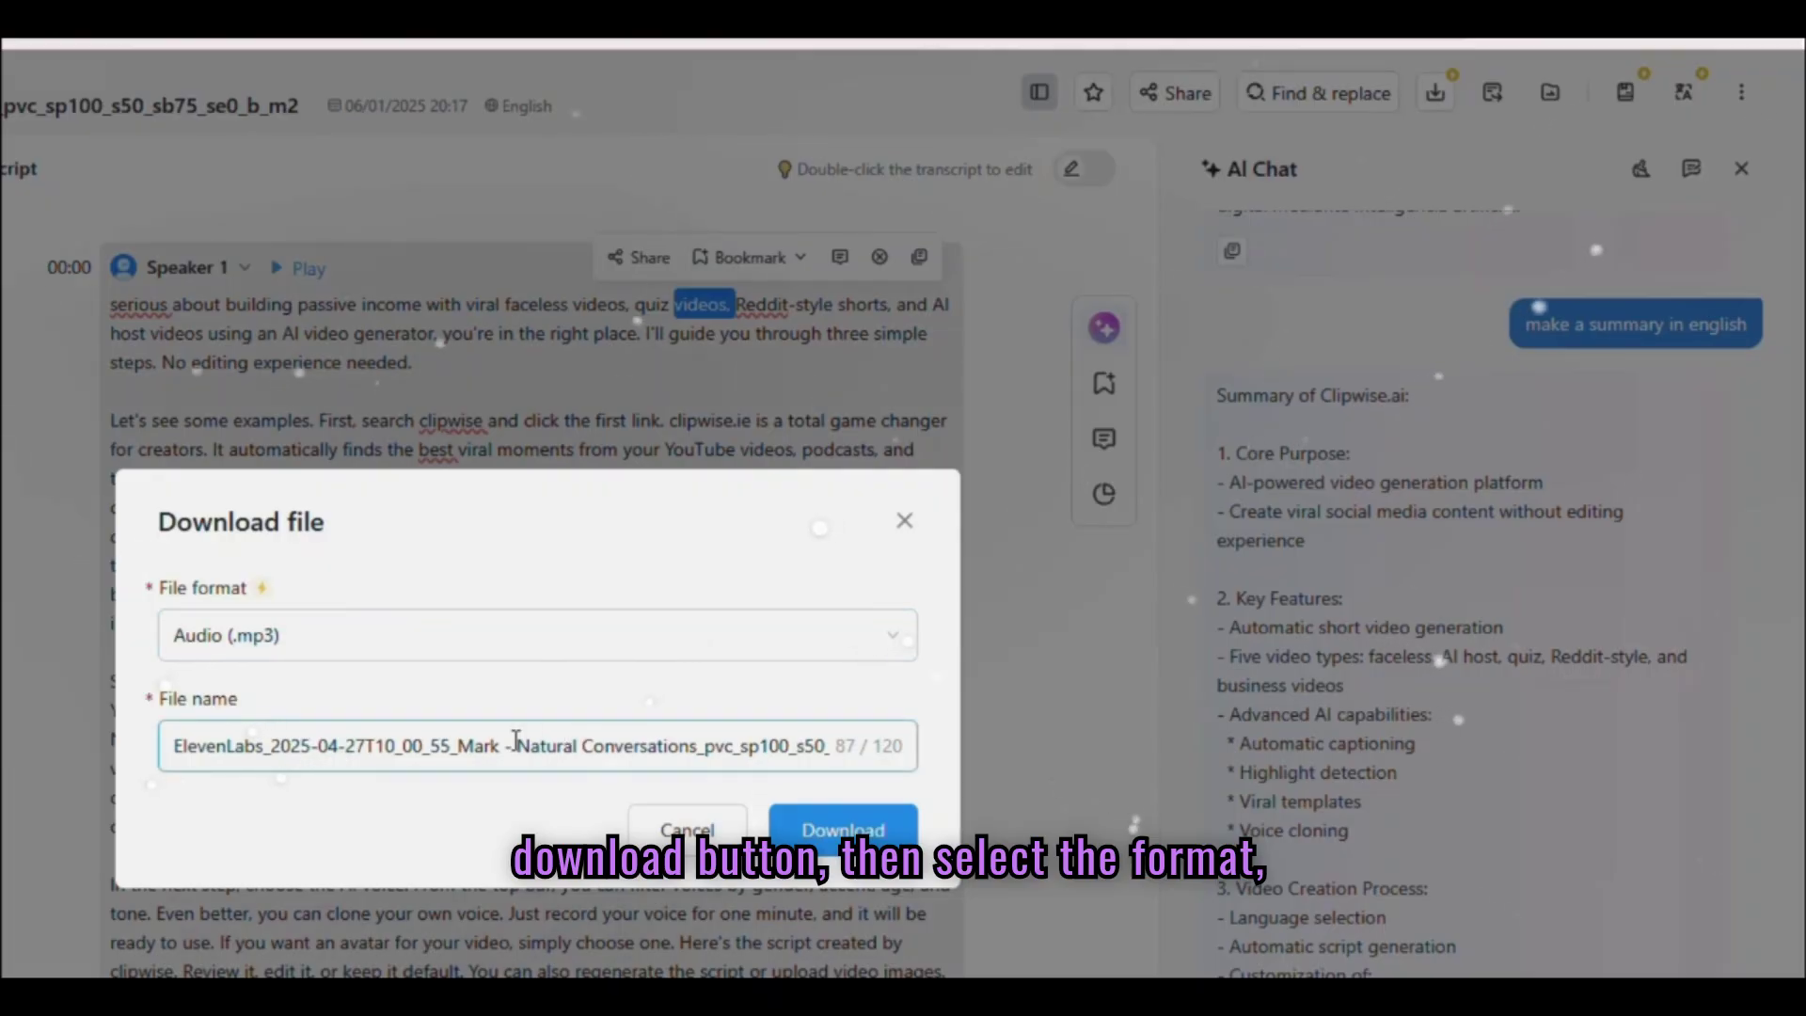
left_click(701, 651)
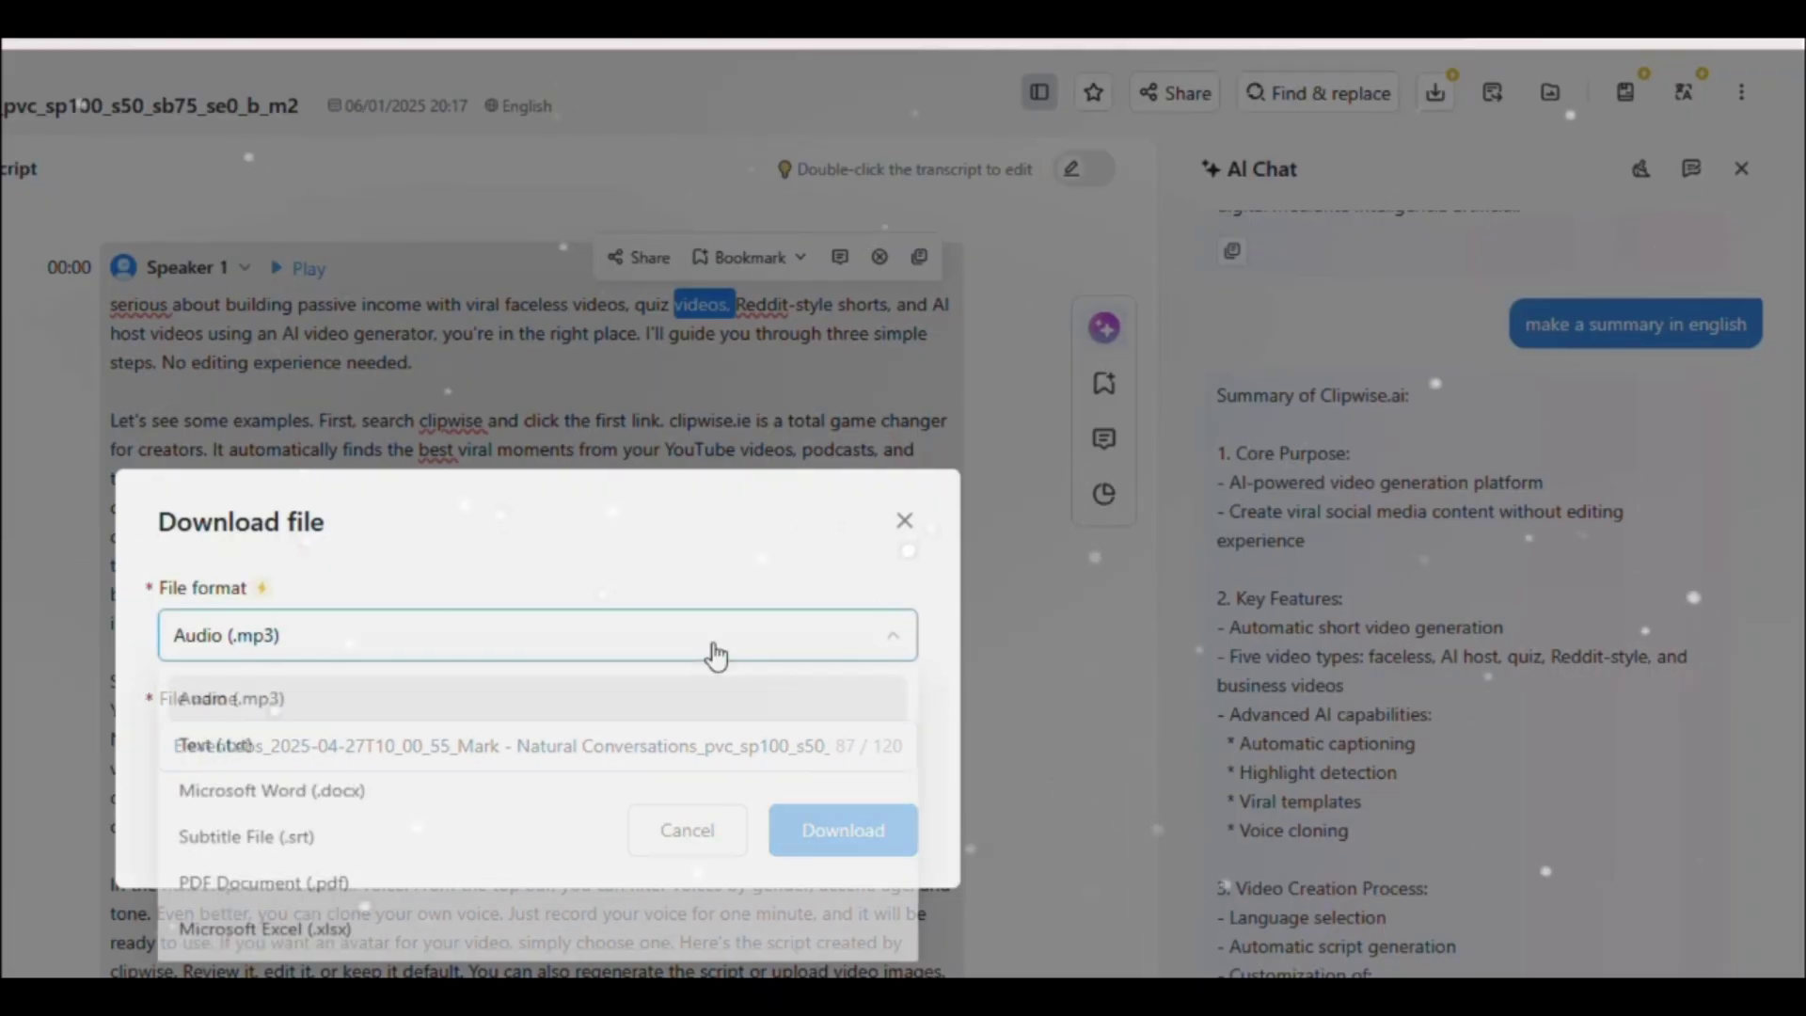
left_click(326, 752)
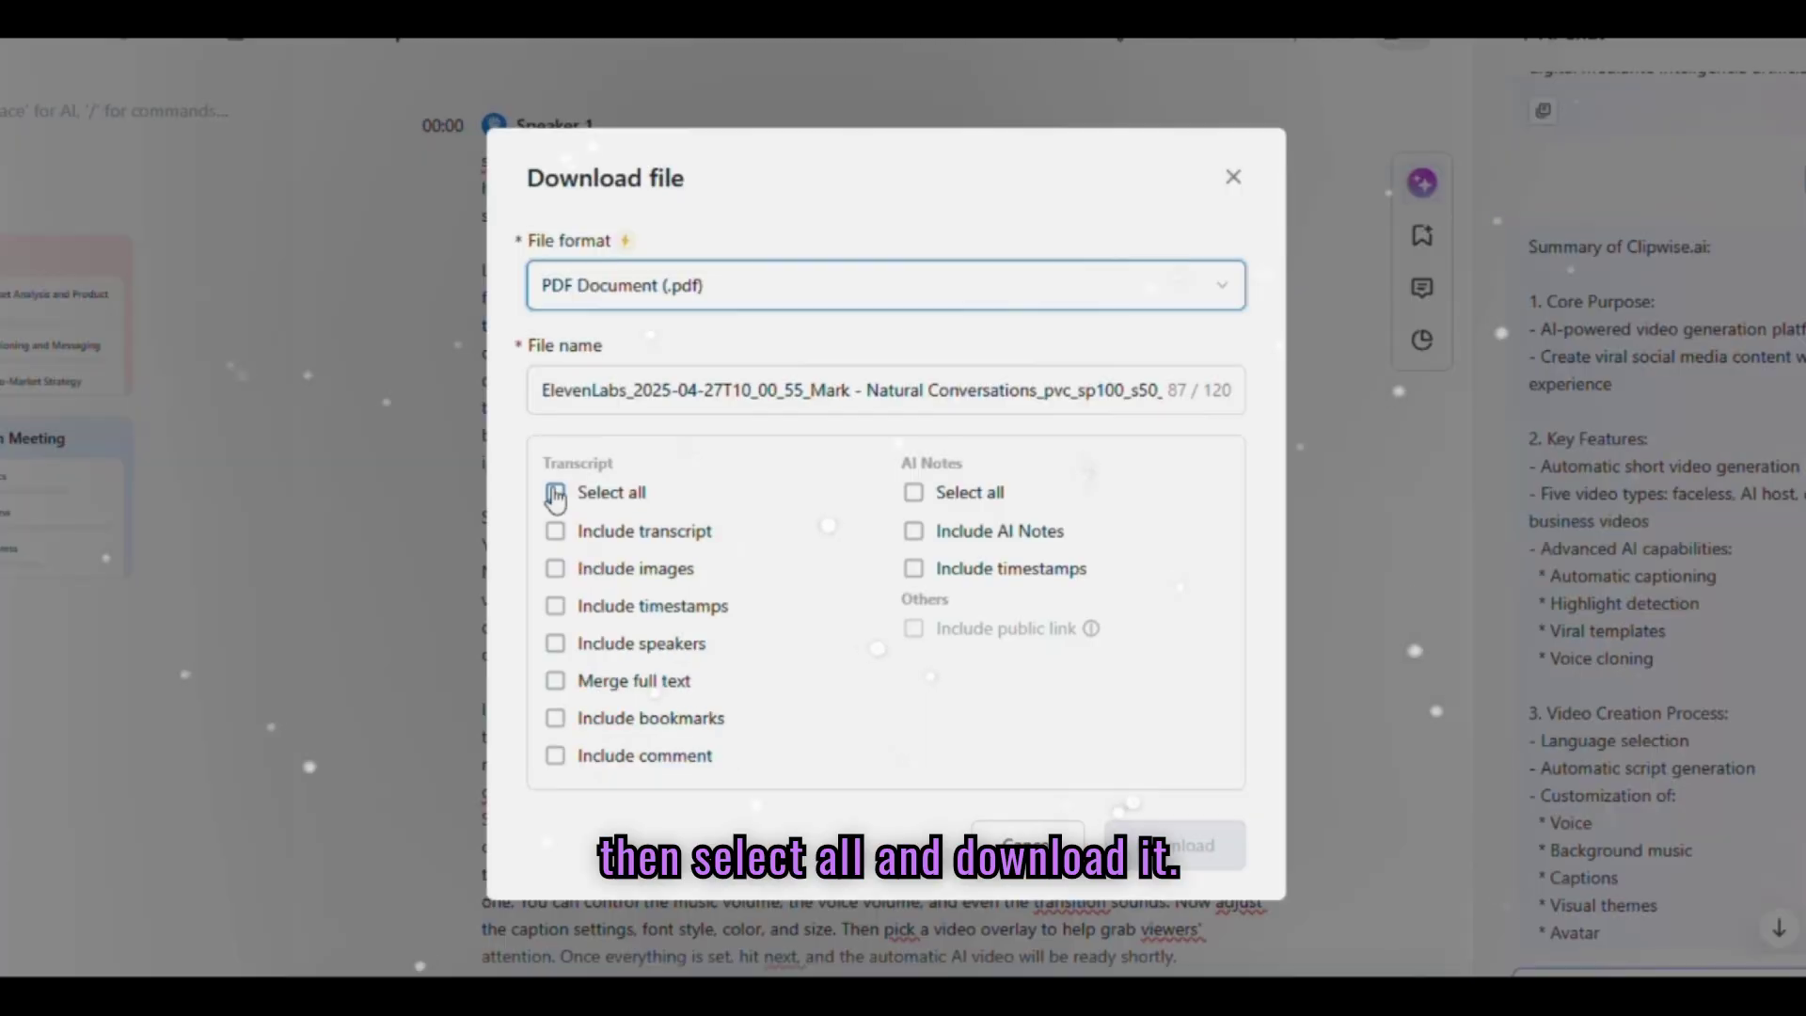
left_click(556, 493)
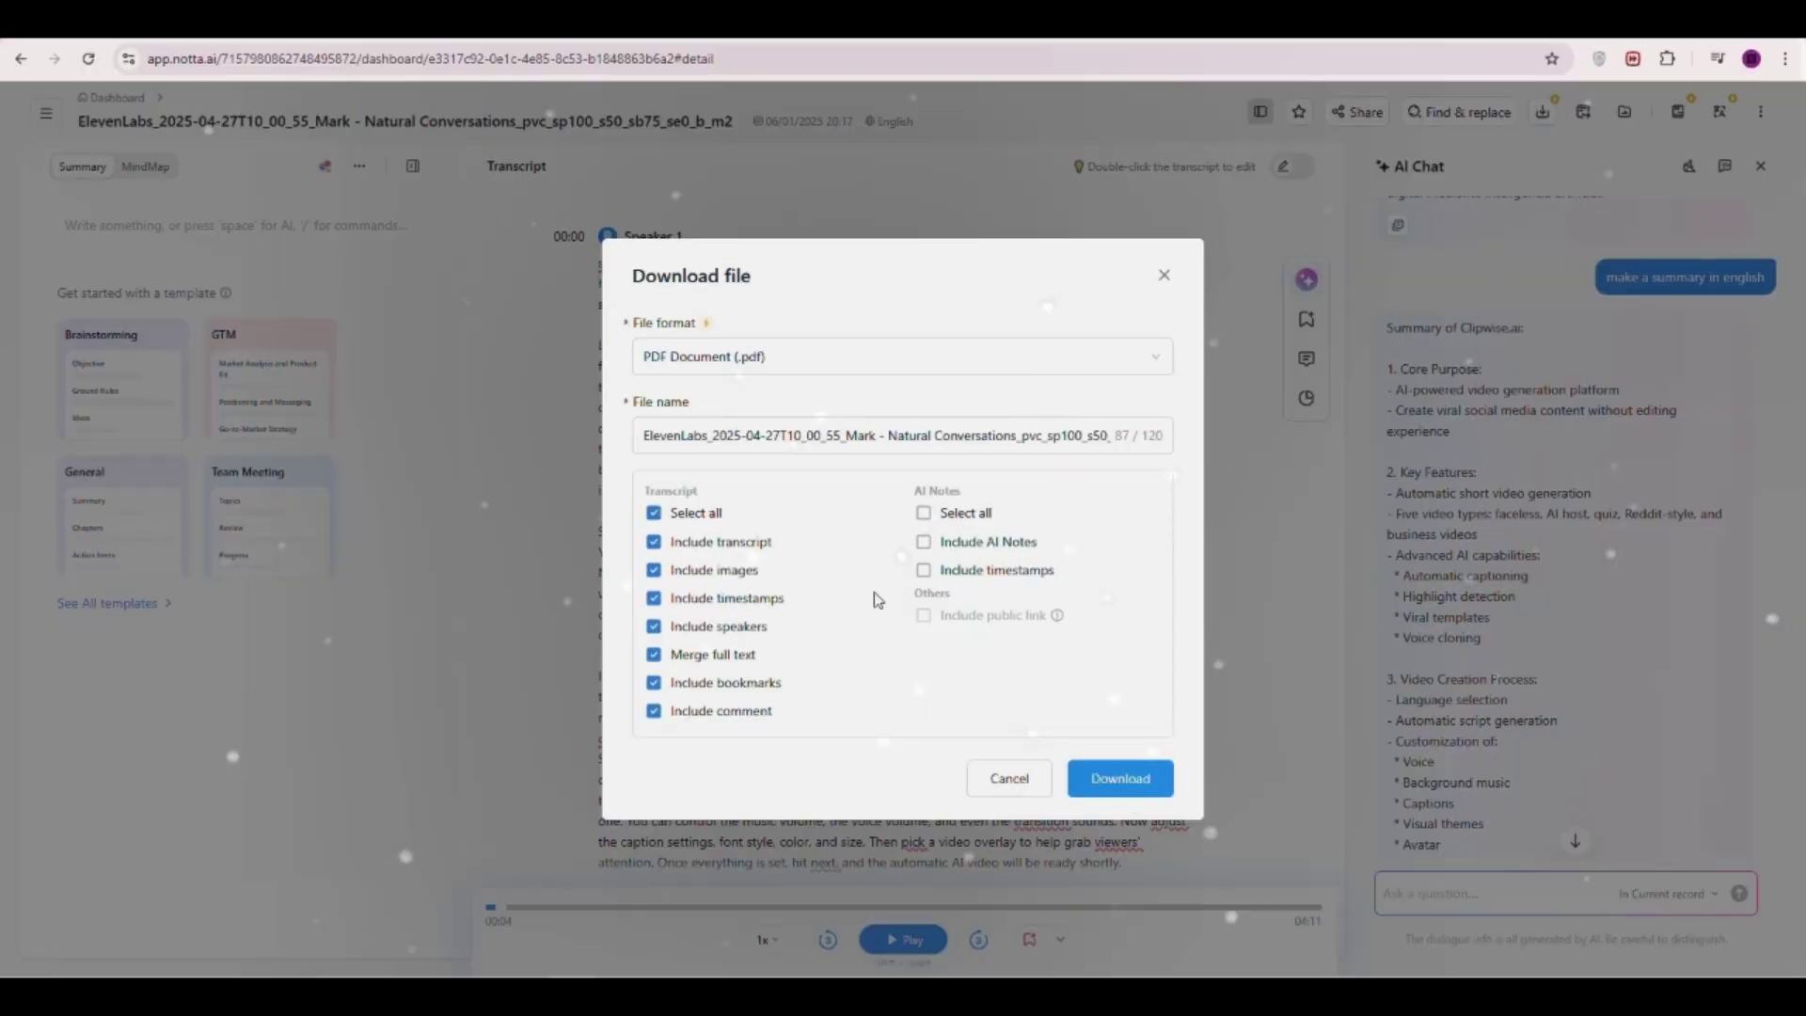
left_click(1176, 845)
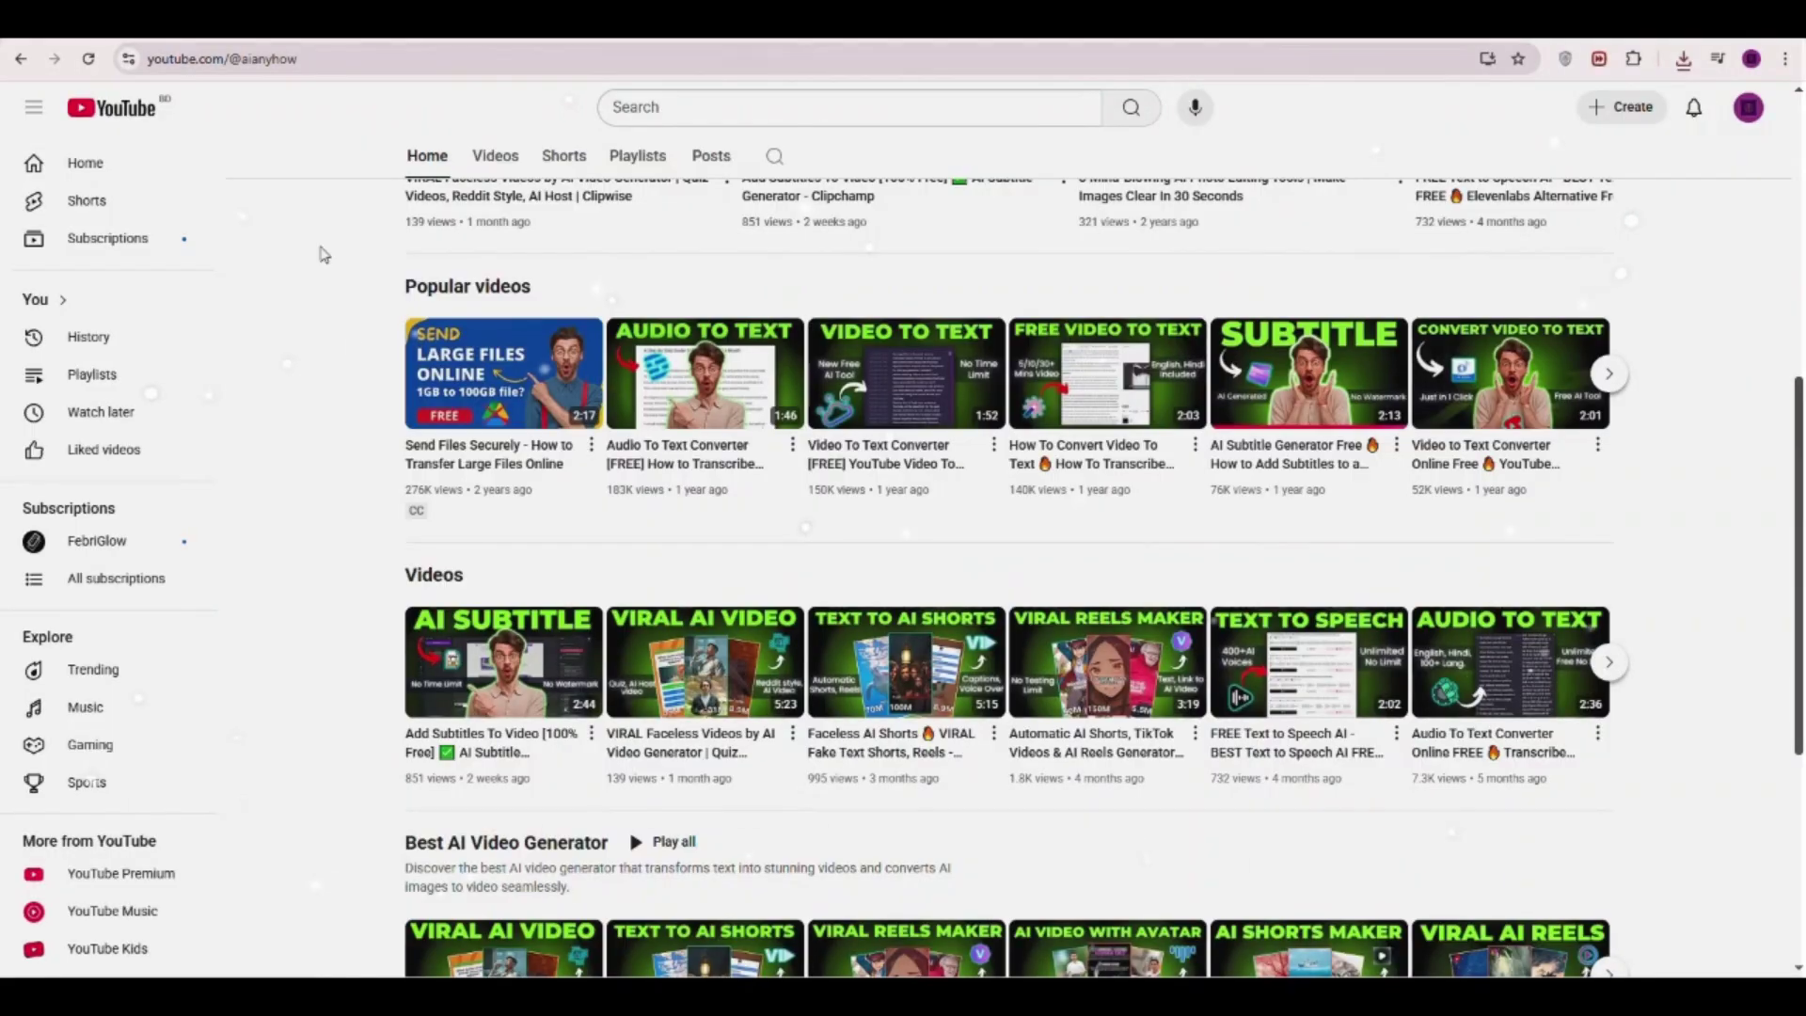
Paste a copied YouTube video link into Upload & transcribe and start transcribing it.
right_click(536, 153)
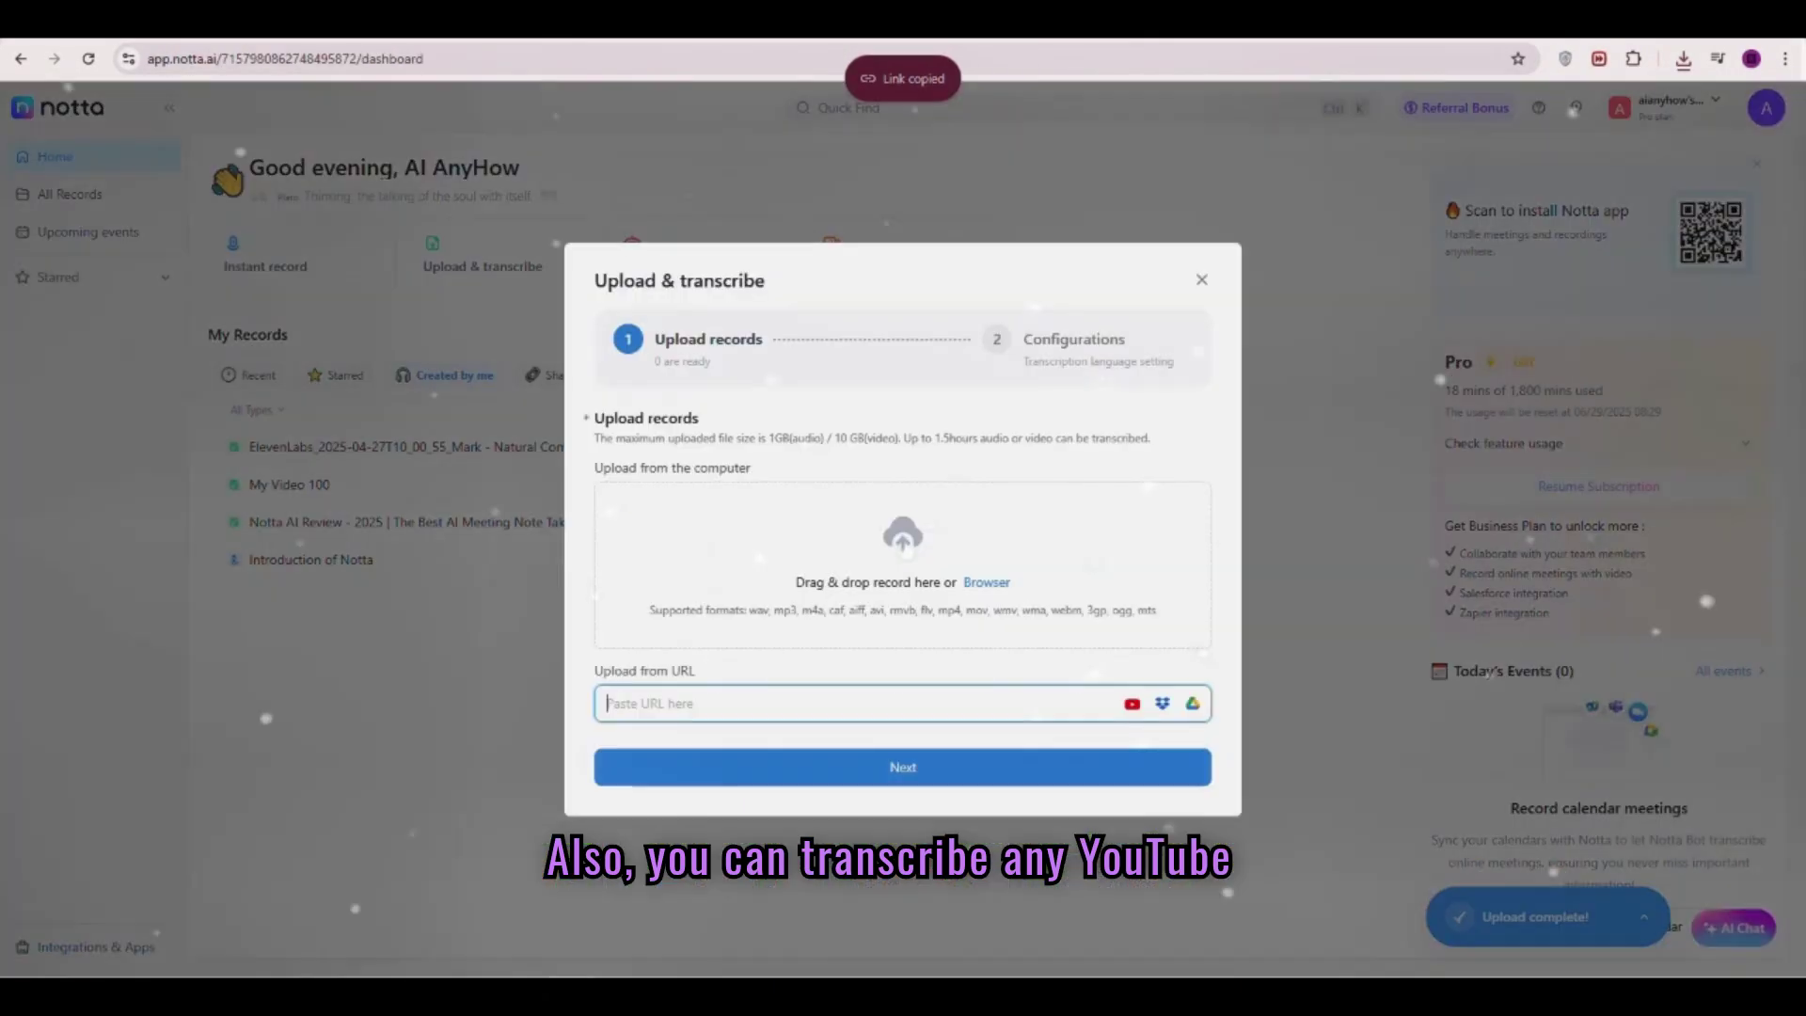
key("ctrl+v")
left_click(903, 767)
left_click(969, 683)
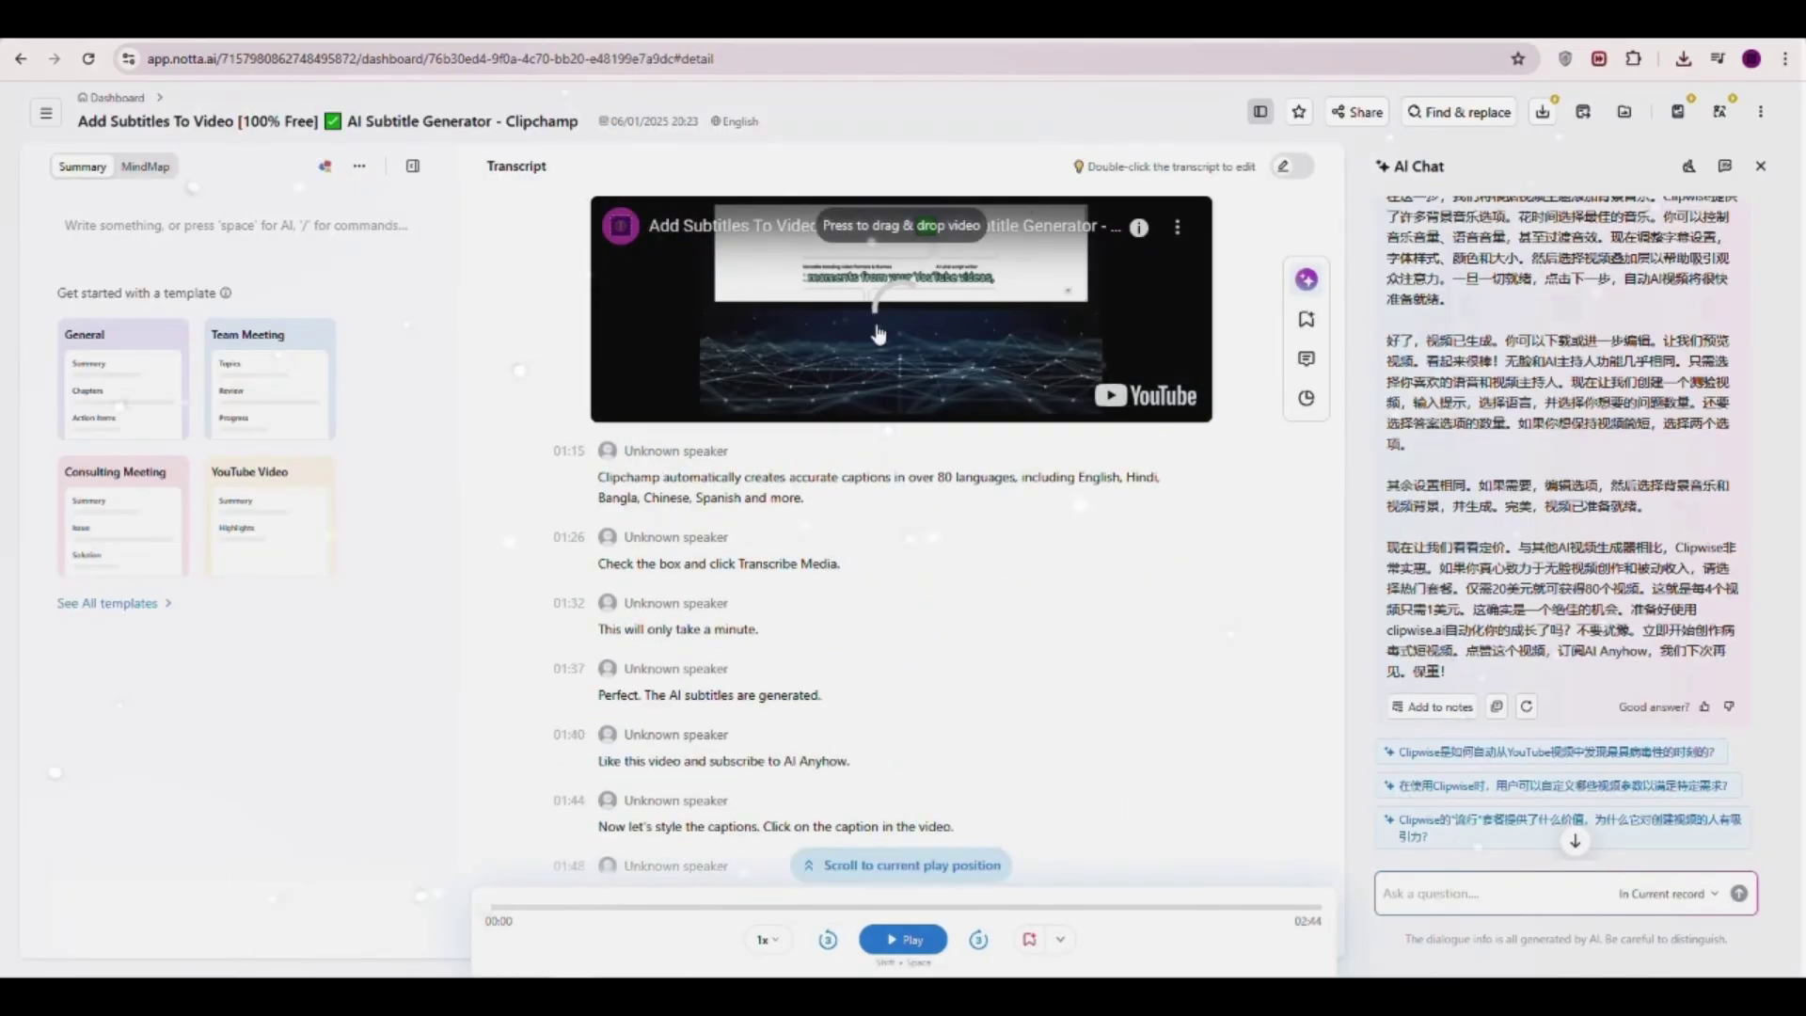
left_click(889, 944)
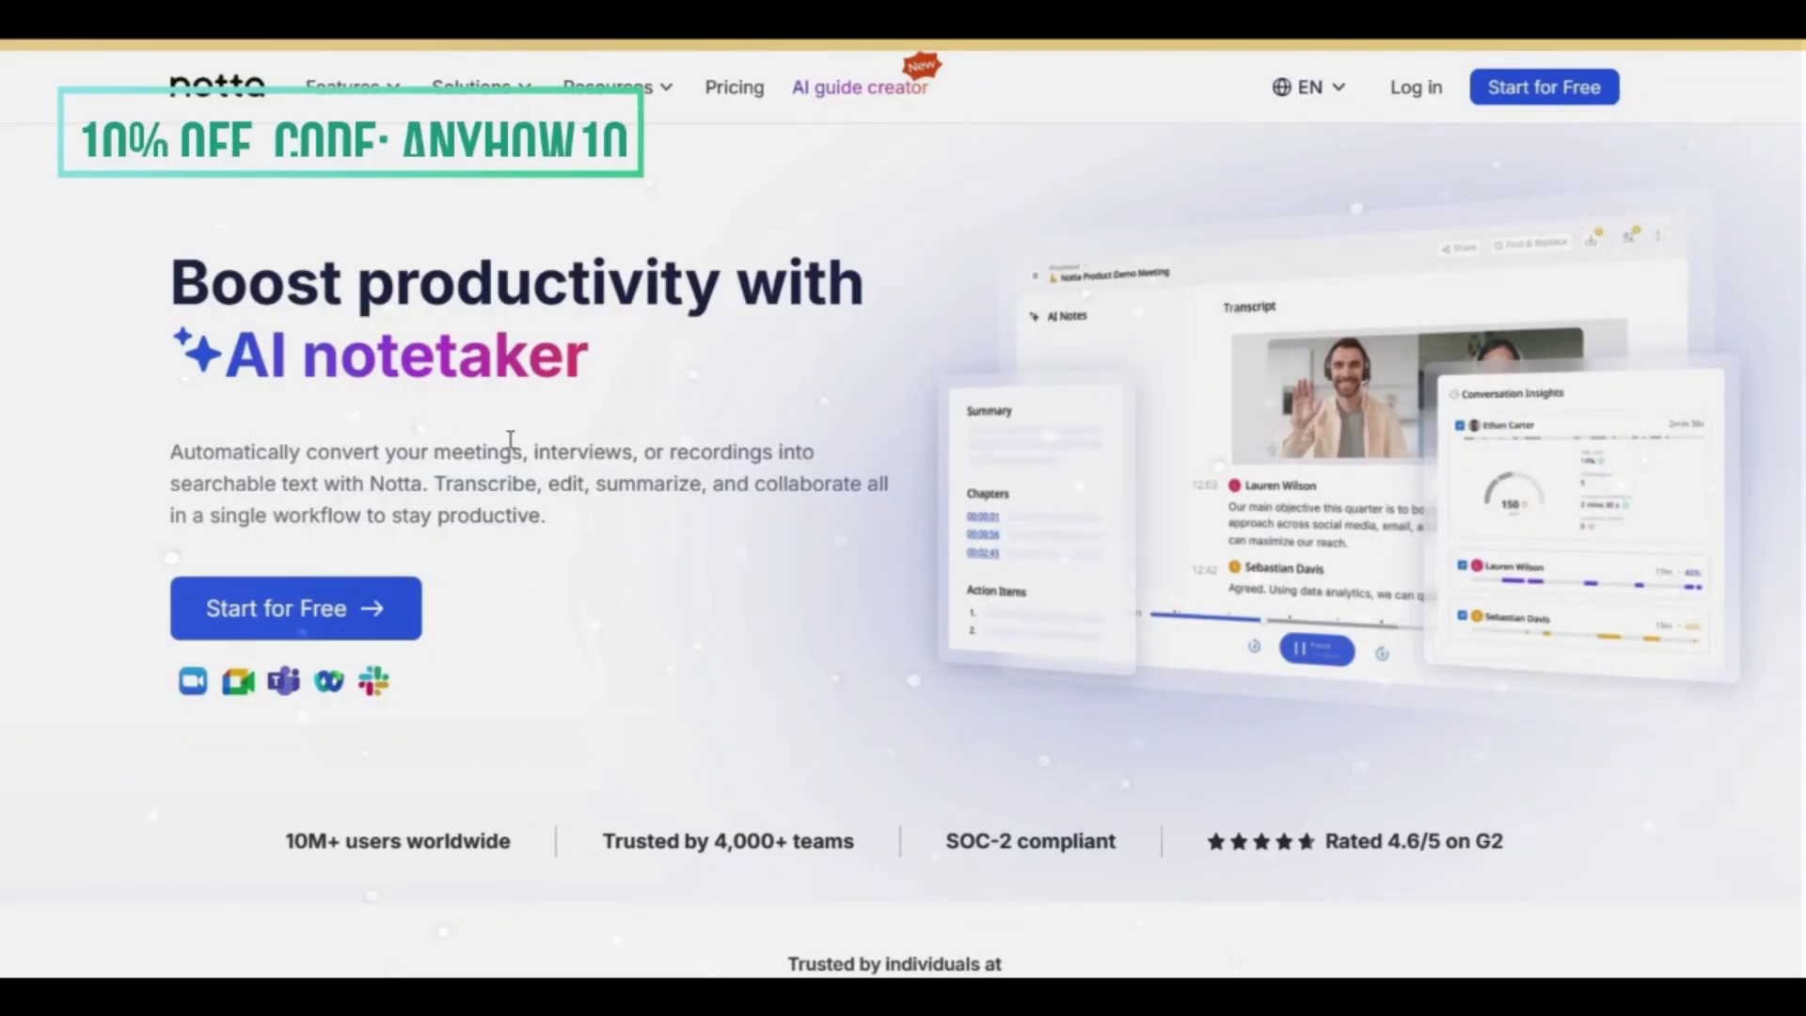
Open Notta's Pricing page and scroll down to the plan cards.
left_click(738, 94)
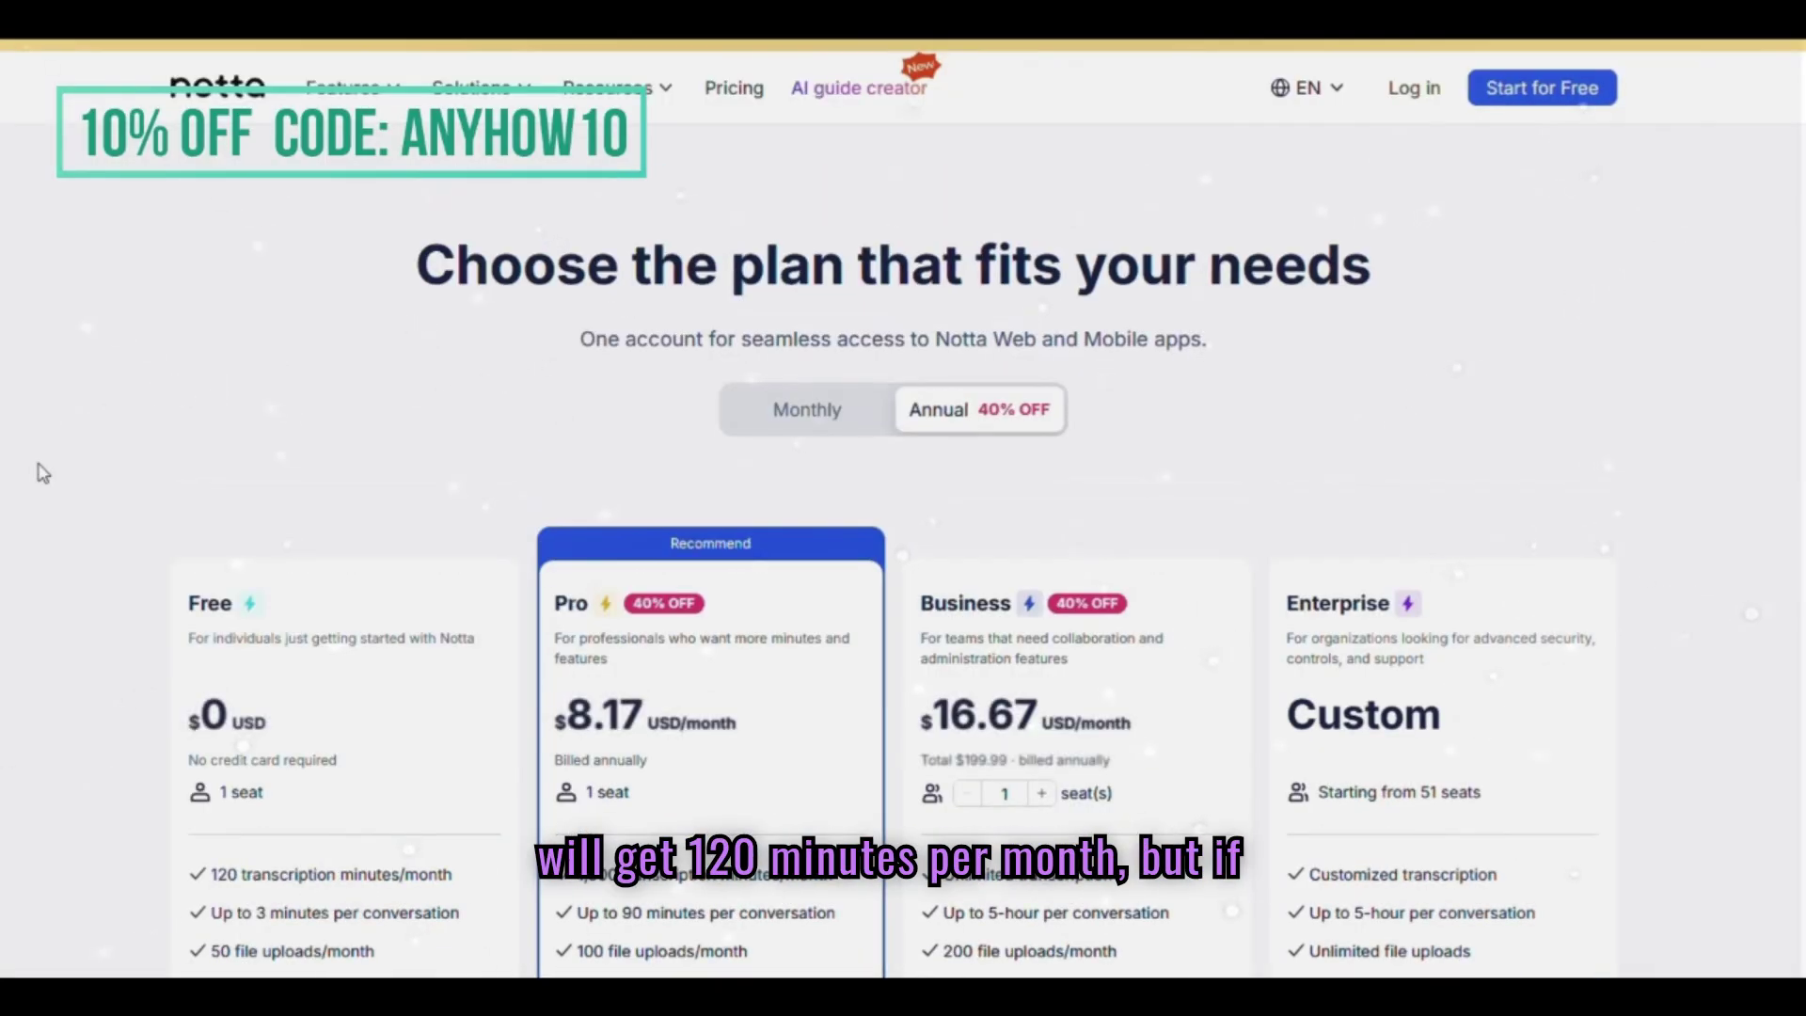
scroll(41, 471, "down", 3)
scroll(41, 471, "down", 1)
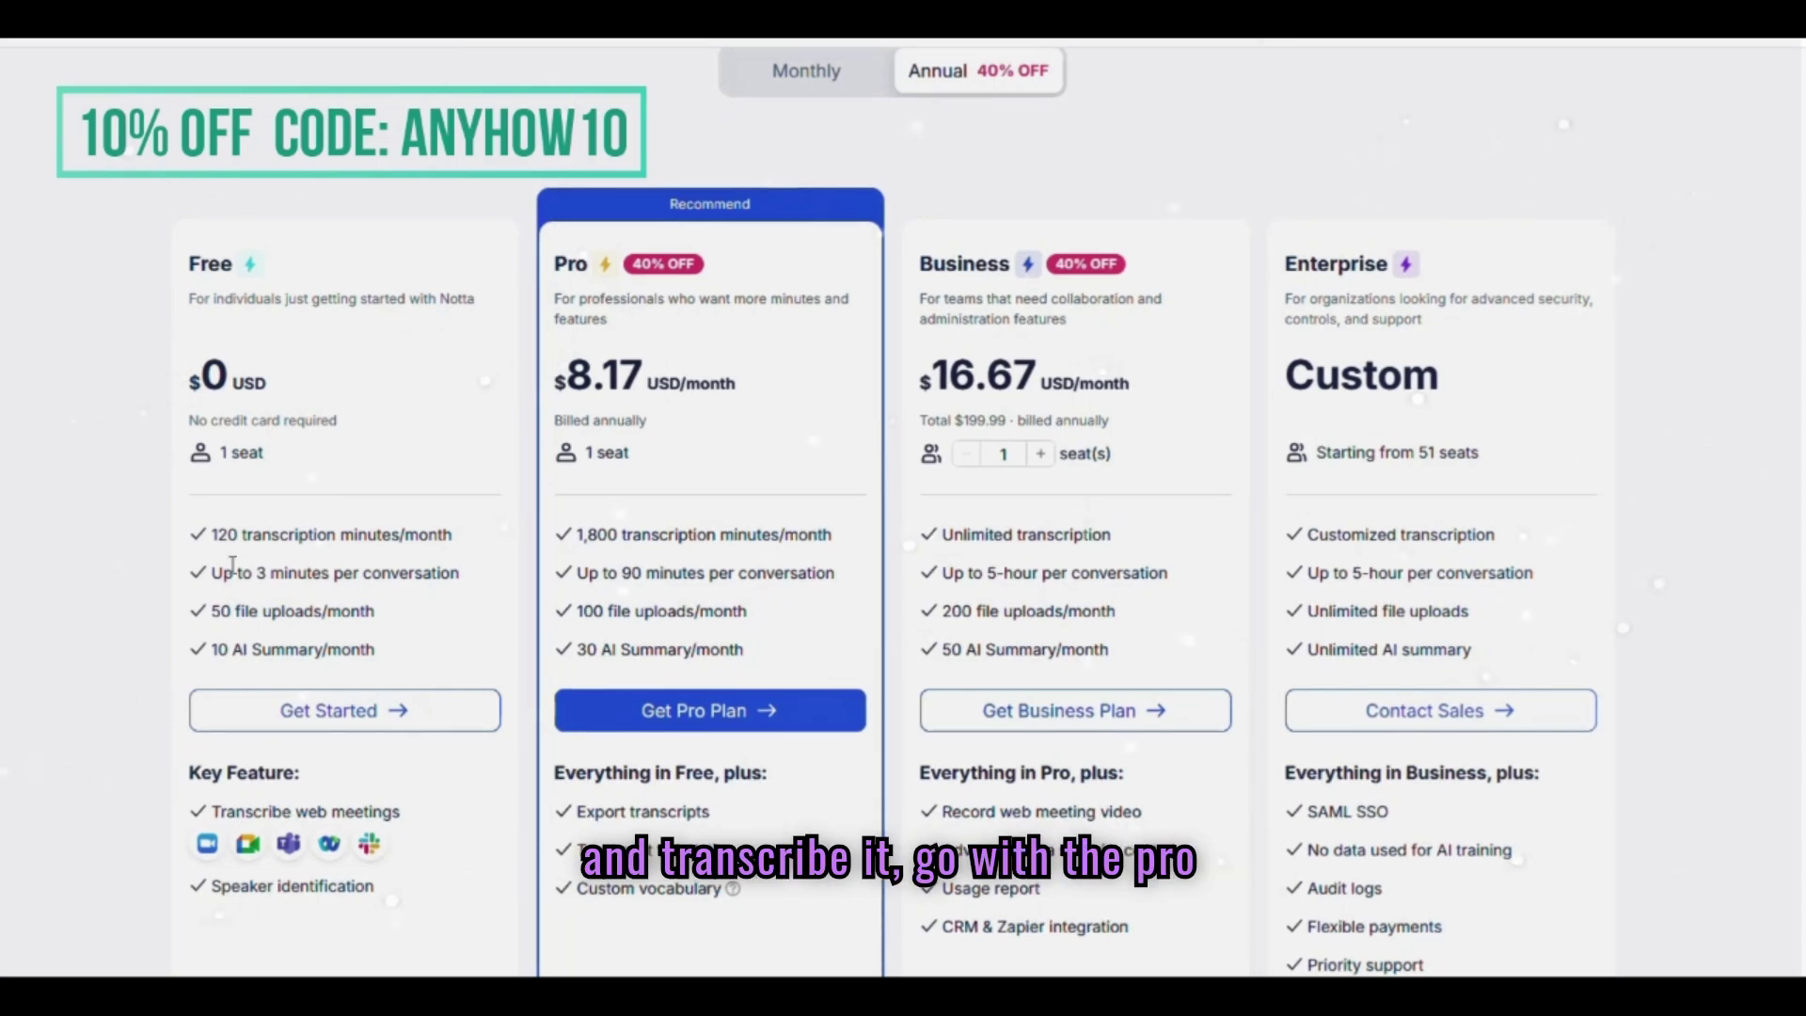
Highlight the Pro plan's 1,800 minutes line and the Business plan's $16.67 price.
left_click(477, 541)
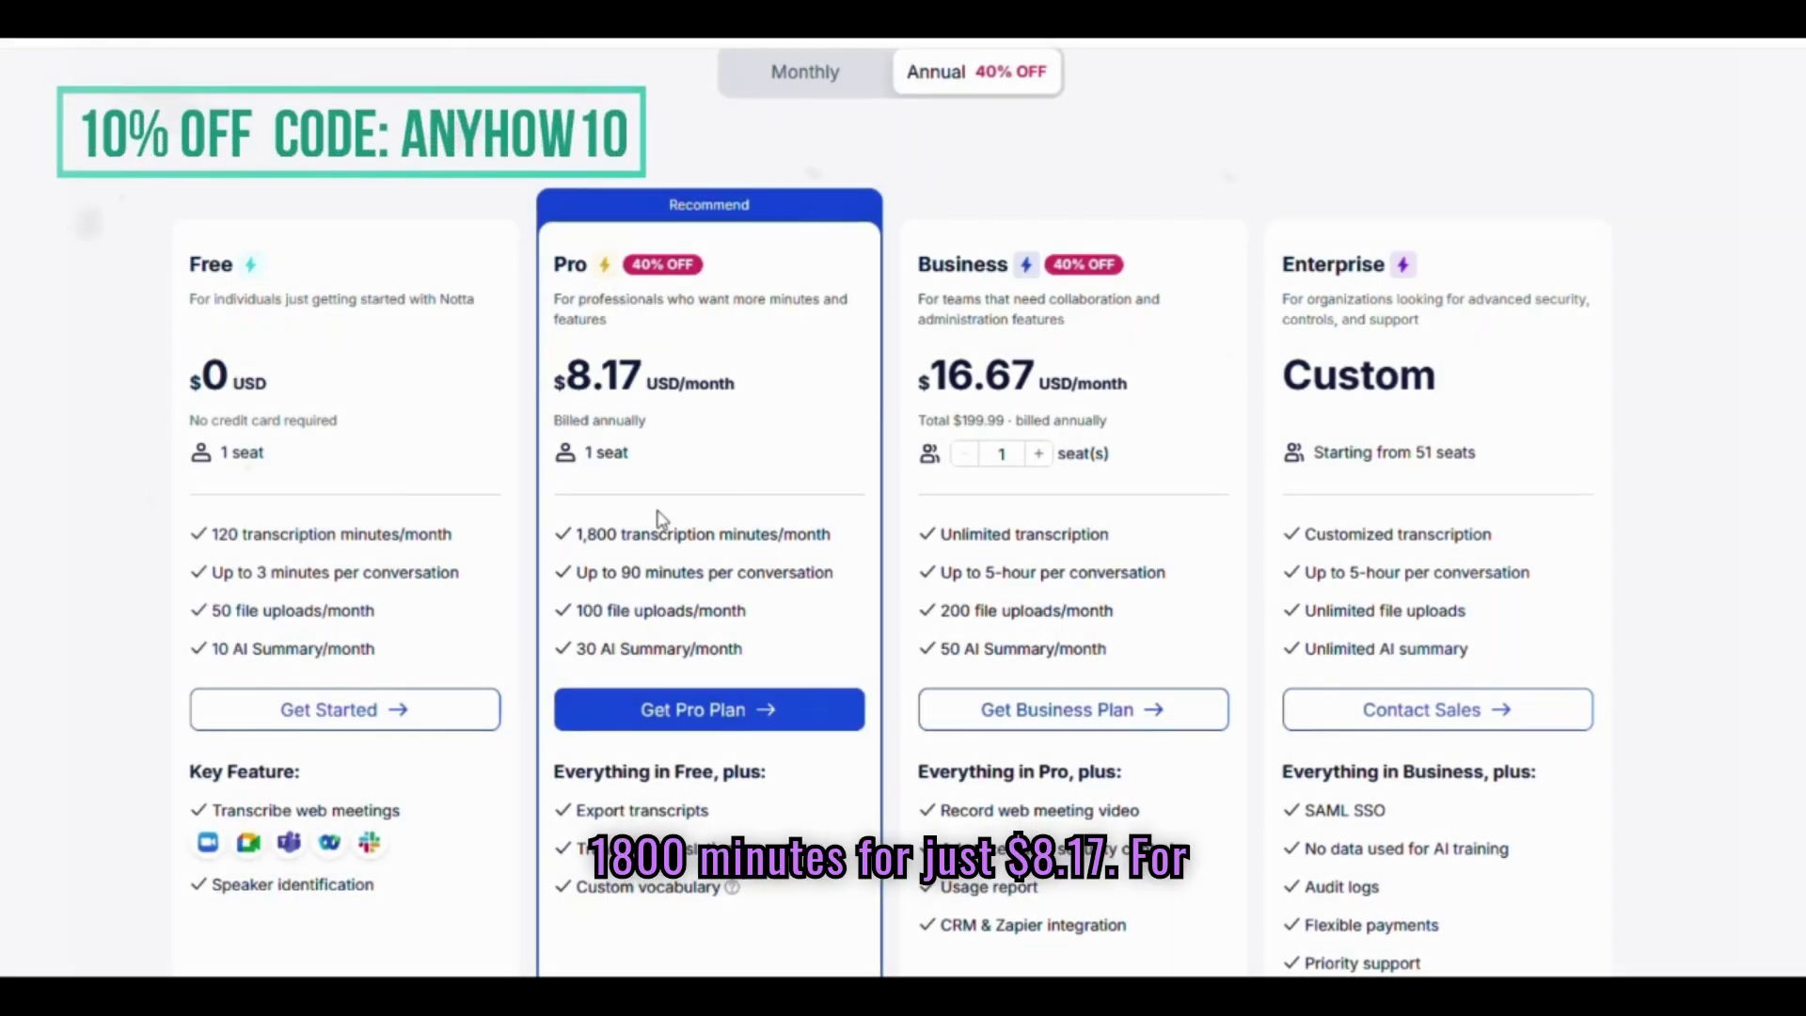
left_click_drag(578, 535, 621, 533)
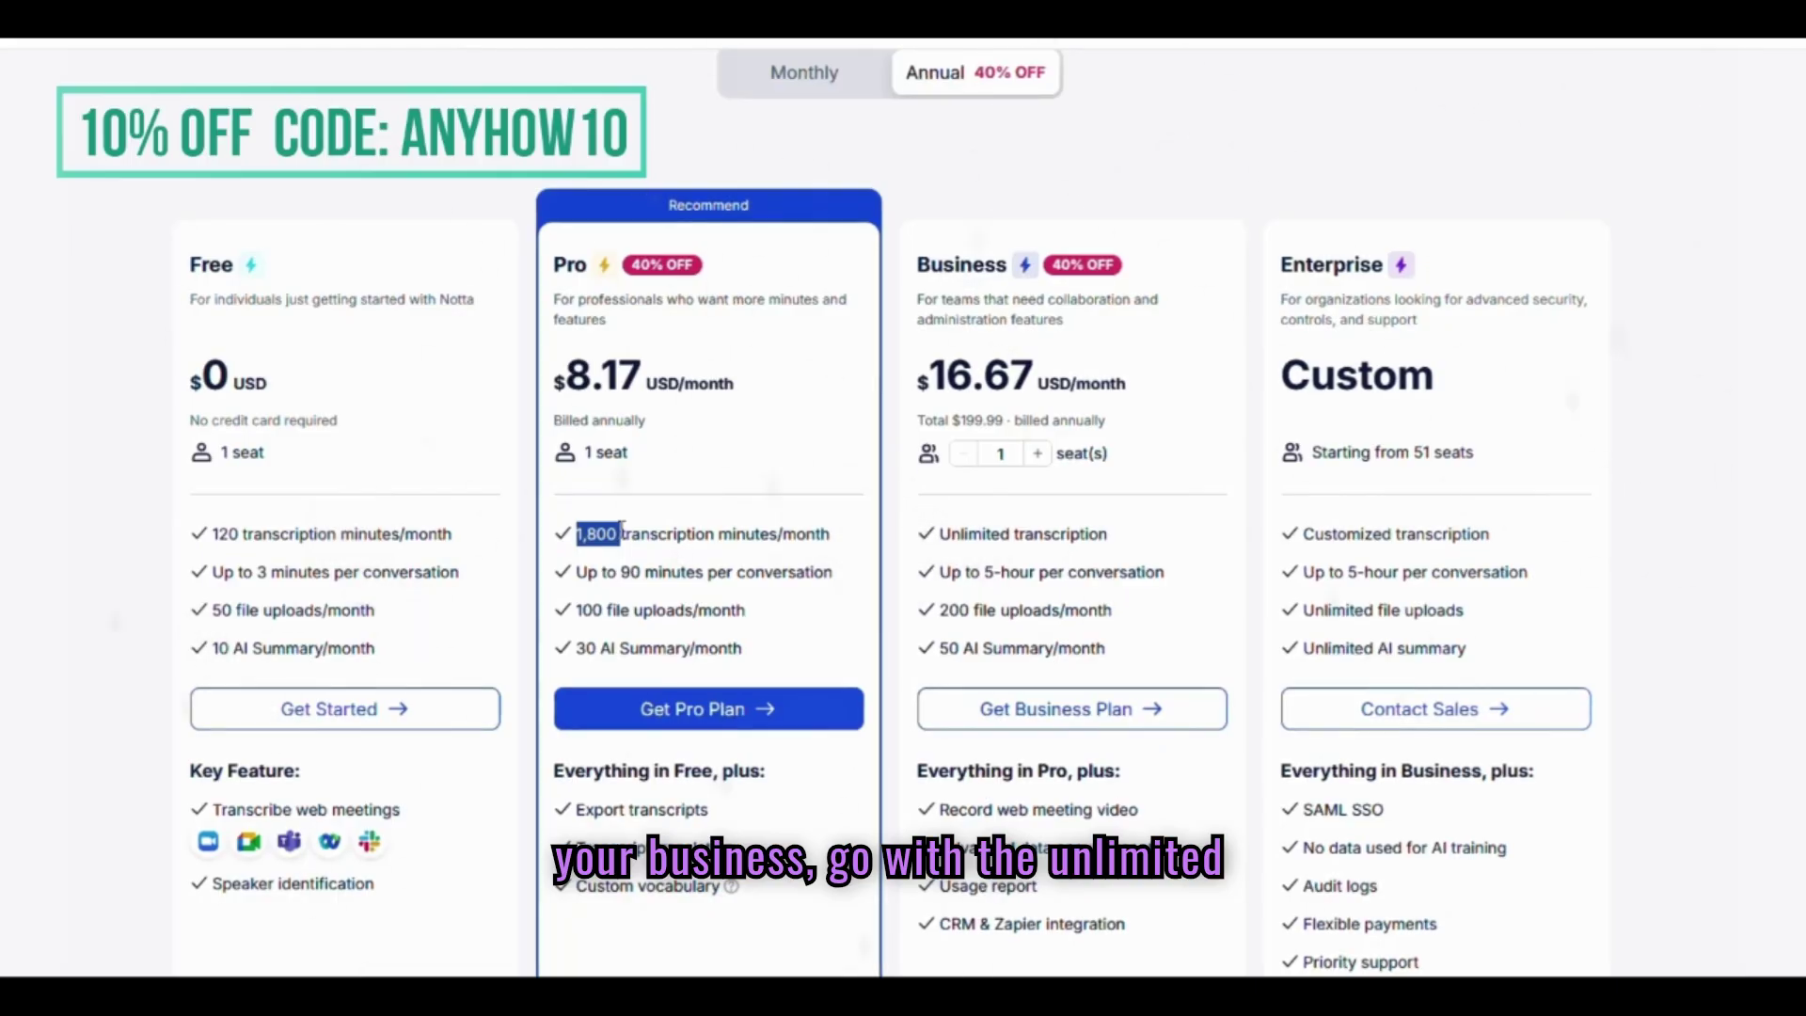
left_click_drag(579, 535, 743, 535)
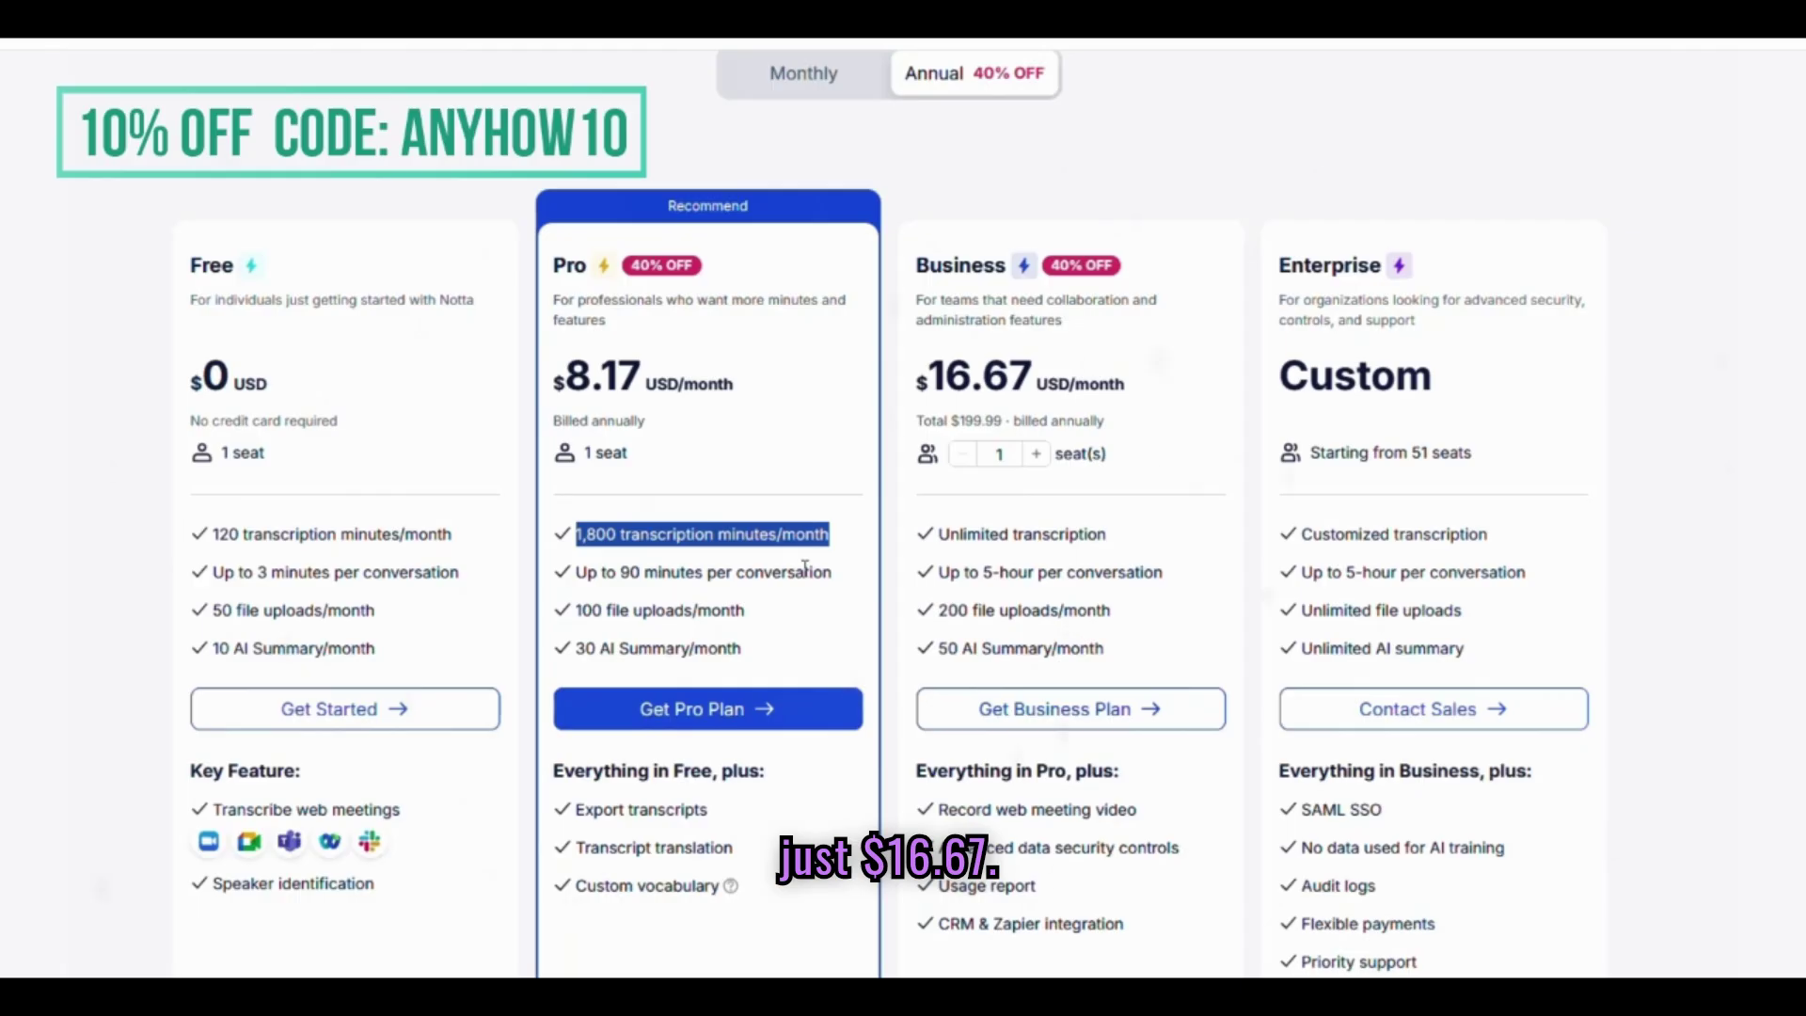
left_click(691, 260)
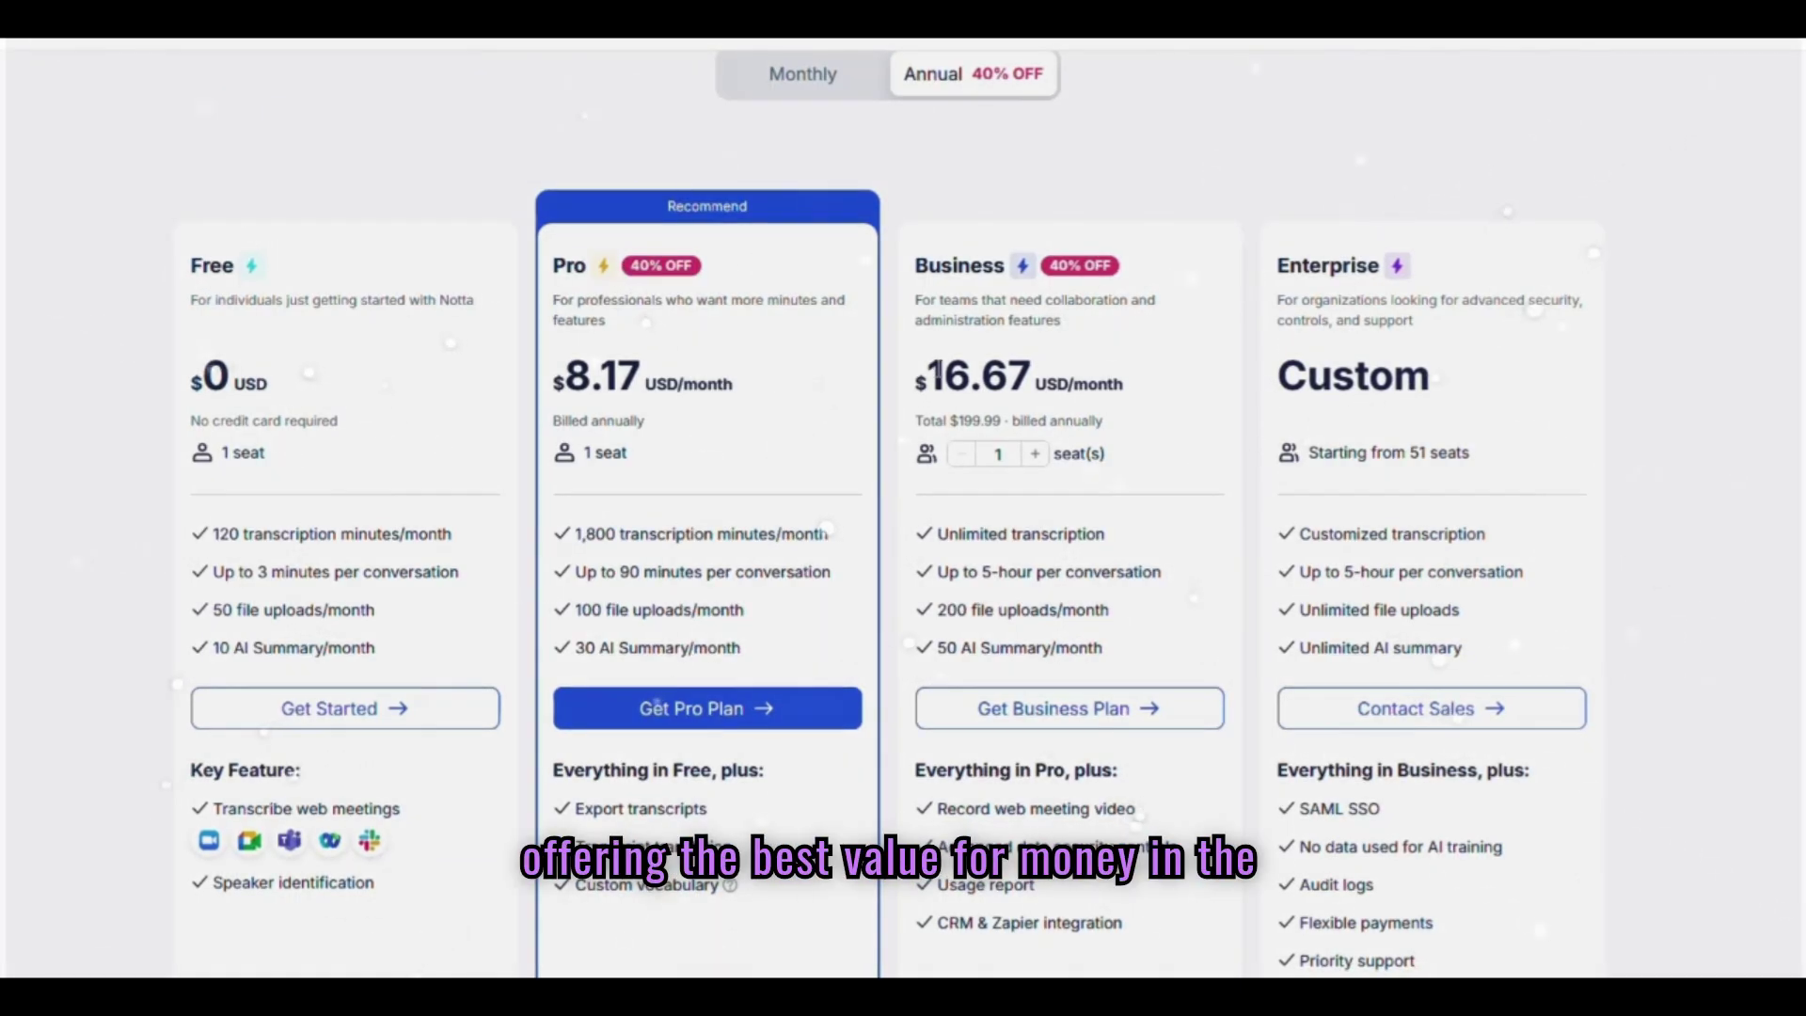
left_click_drag(938, 367, 1182, 392)
left_click(1182, 391)
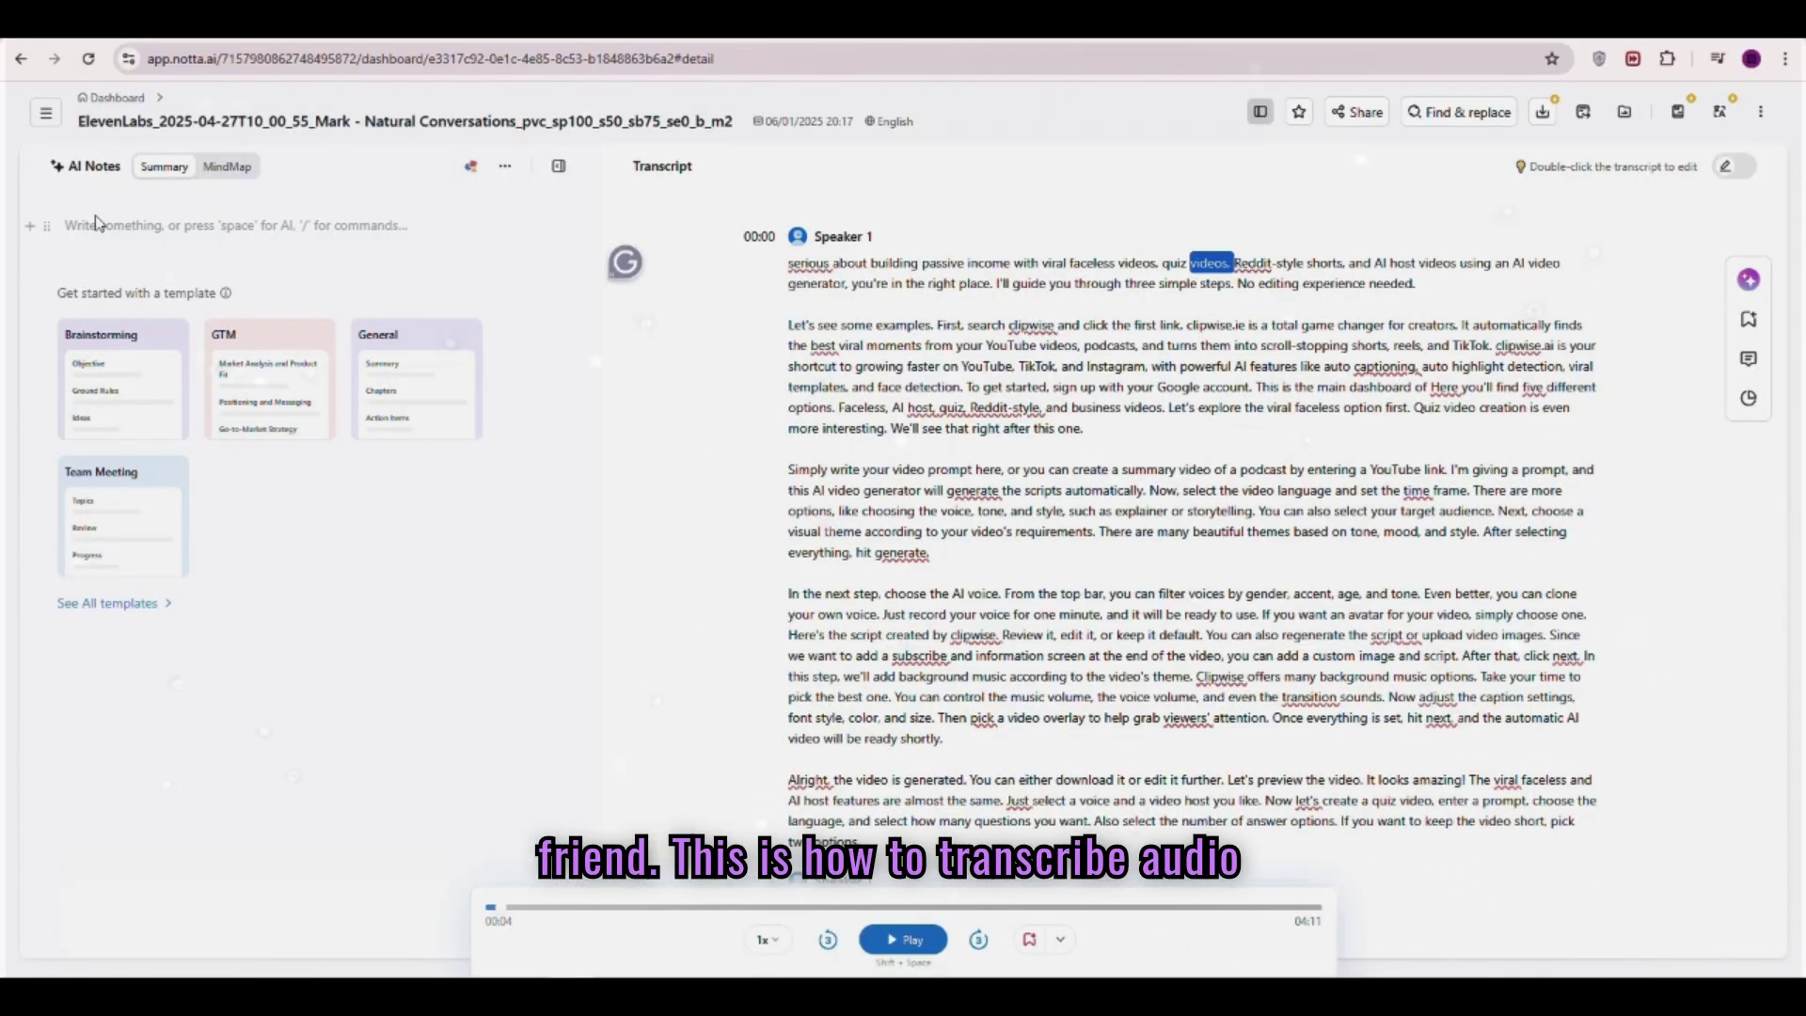
Ask the record's AI Chat to 'make a summary' of the transcript.
left_click(1749, 280)
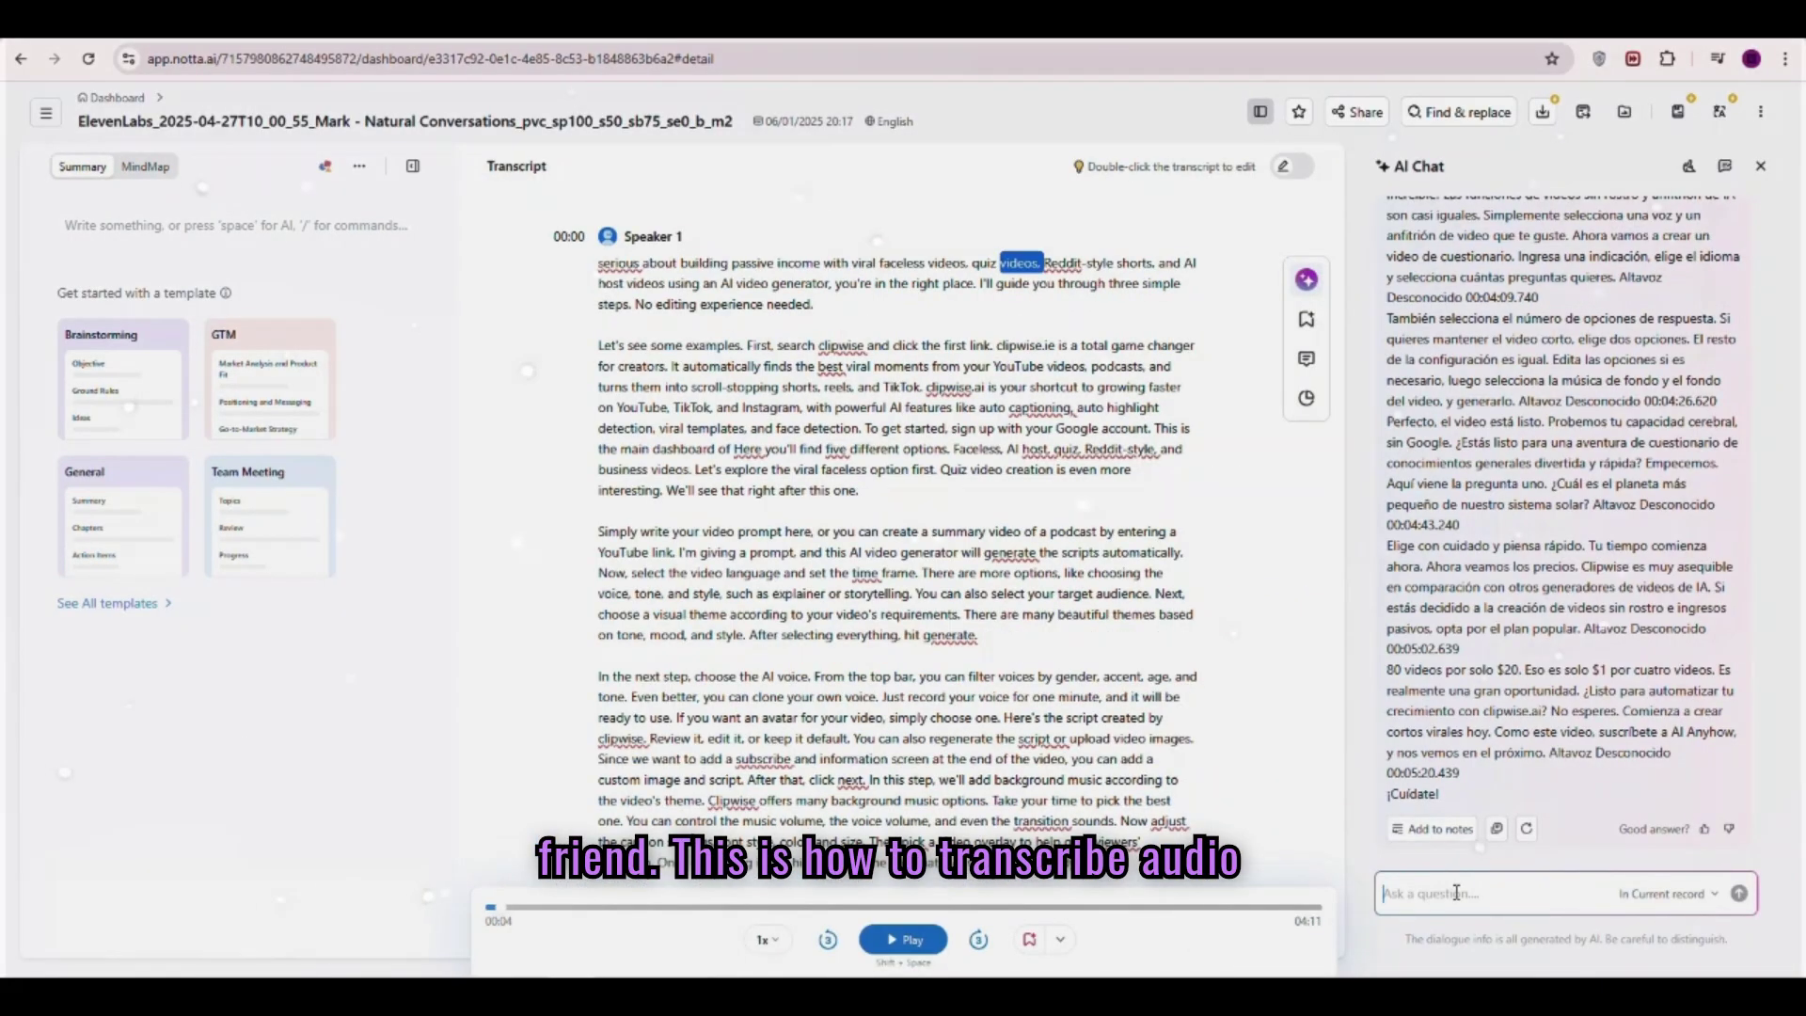
type("make a summary")
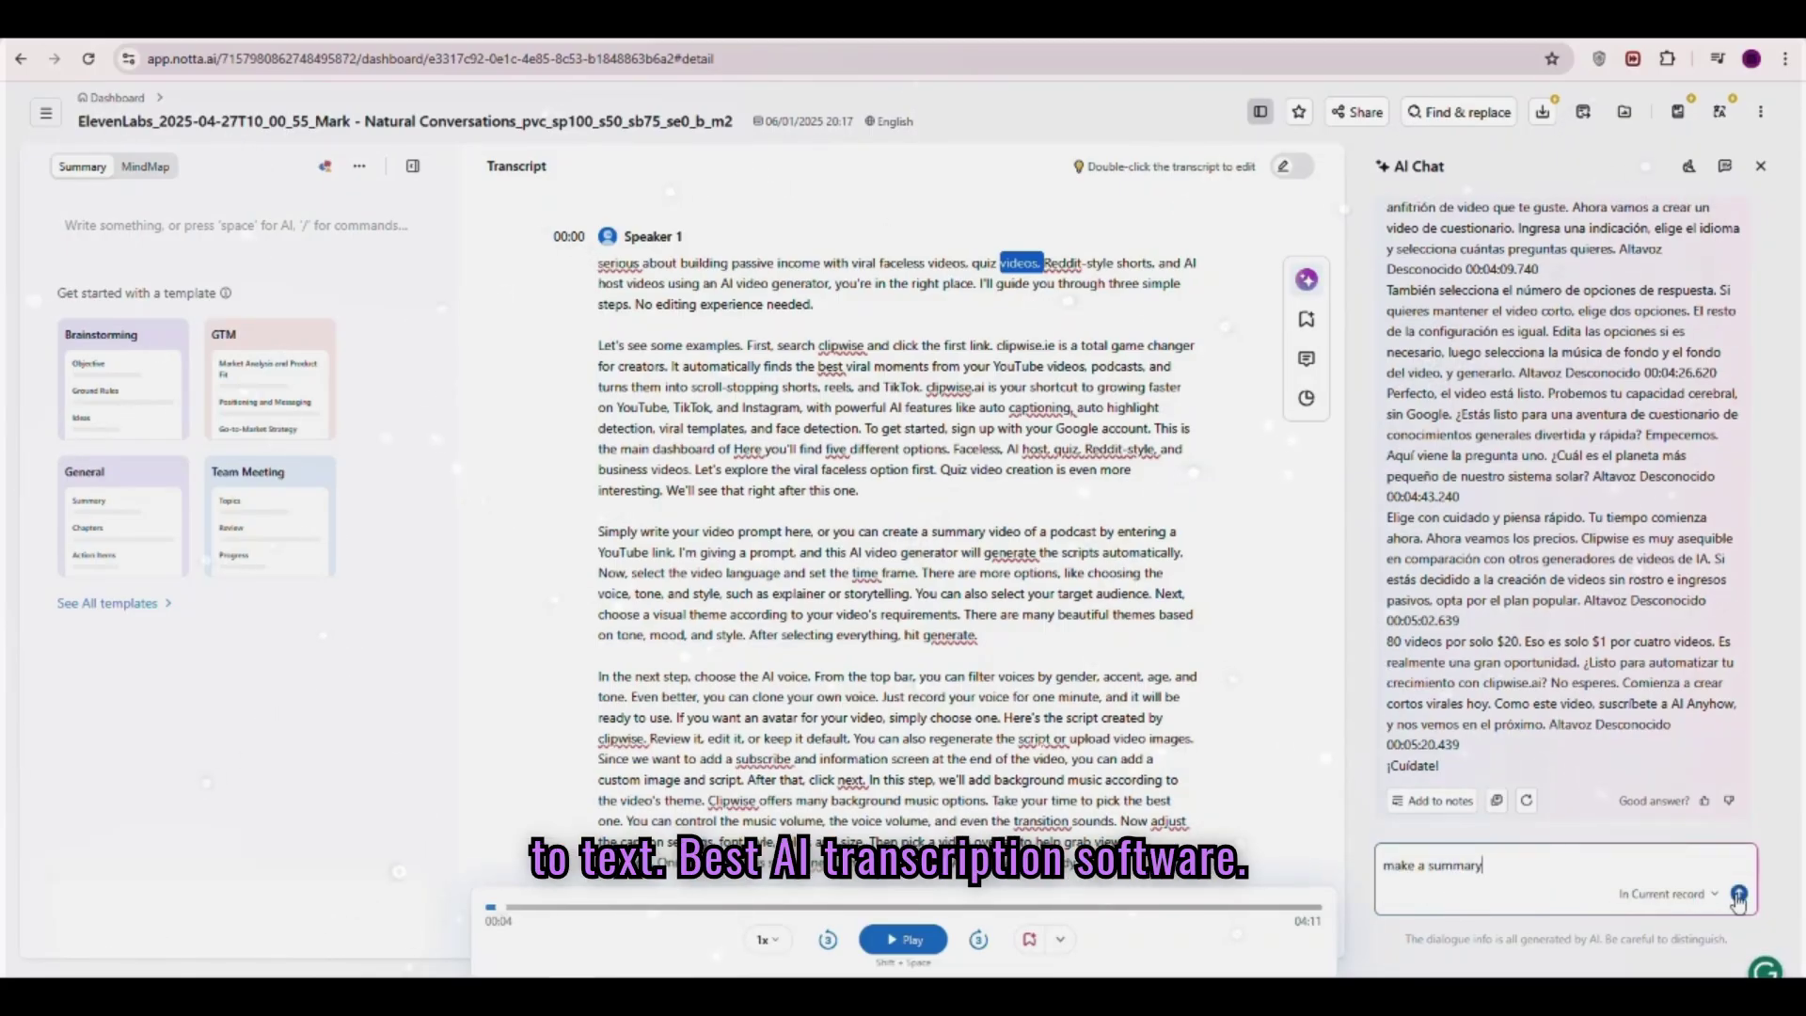
left_click(1738, 894)
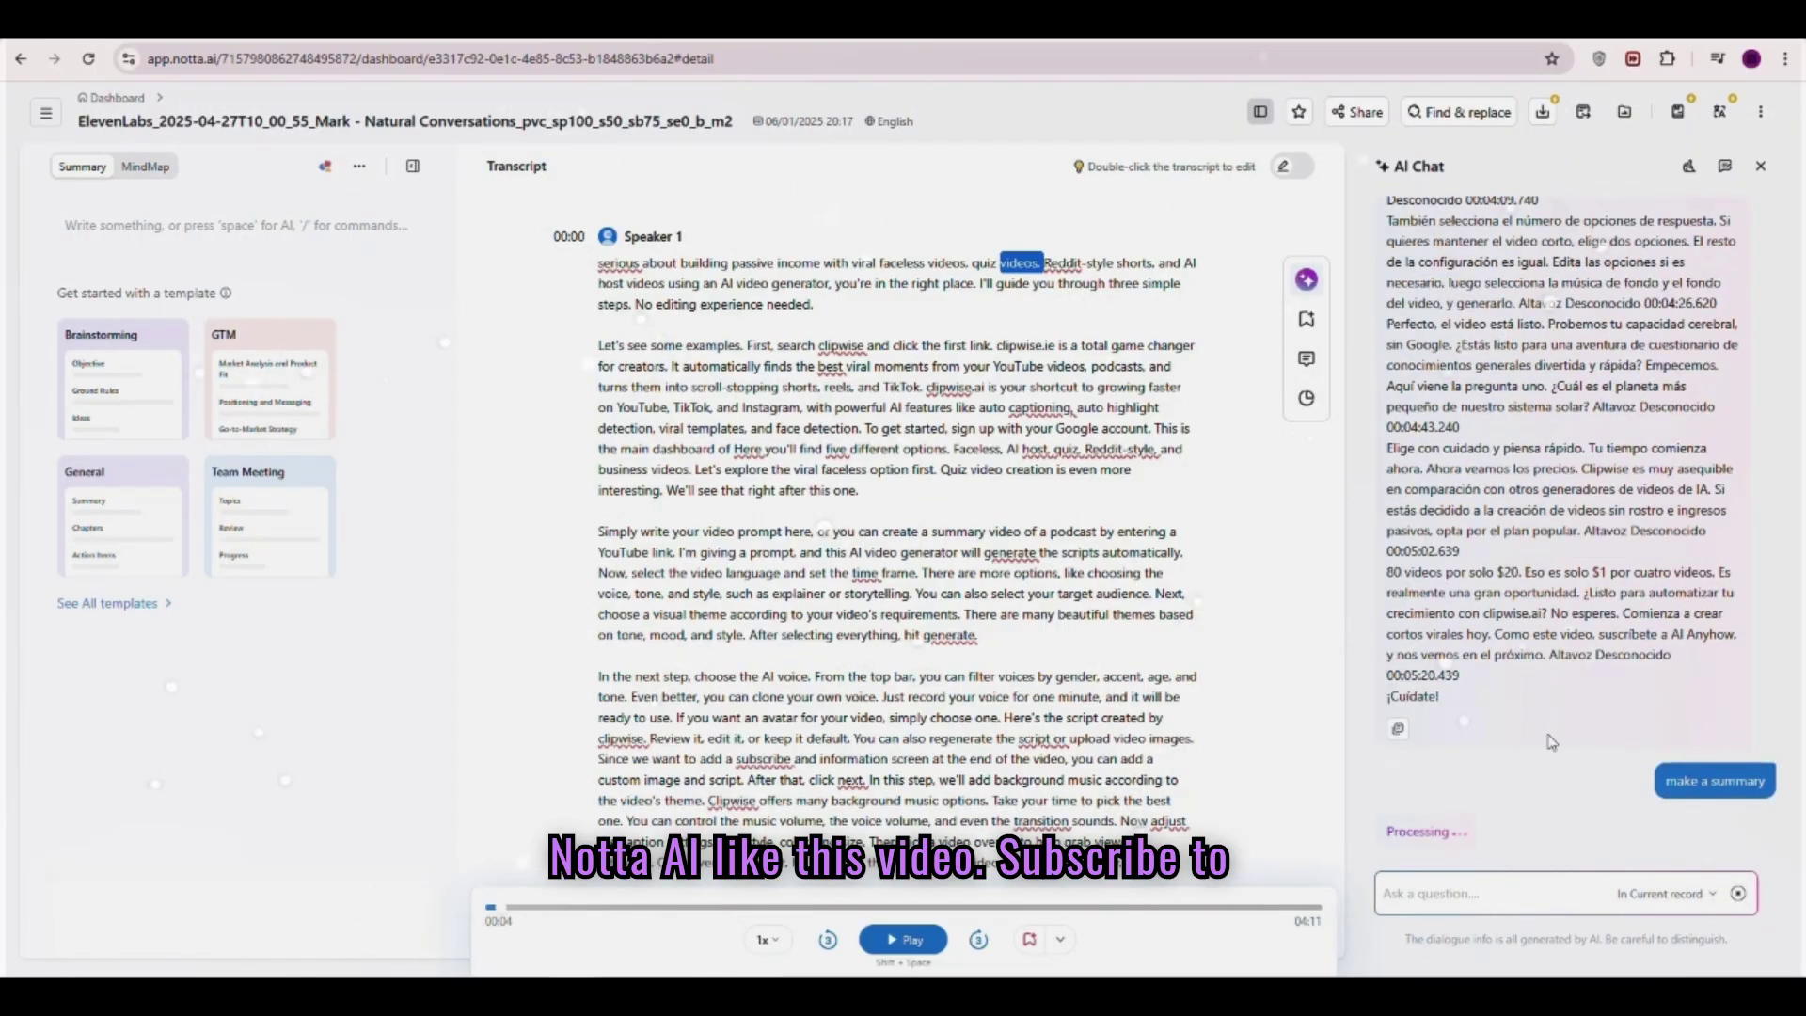